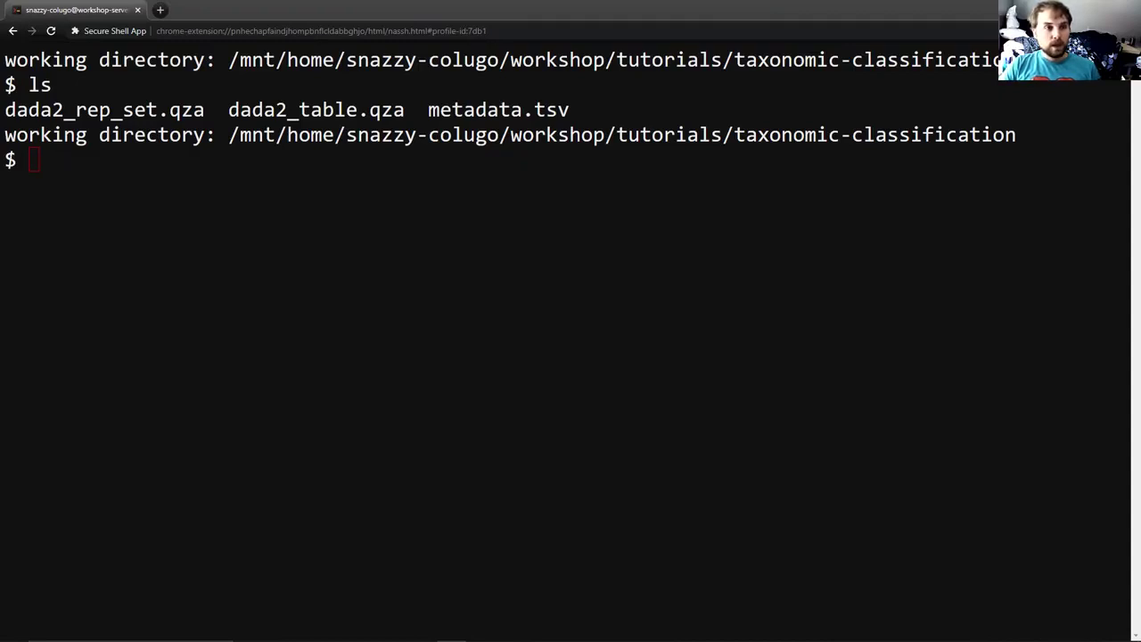
Point out the three files, including dada2_rep_set.qza, in the terminal's folder listing
left_click_drag(4, 110, 568, 110)
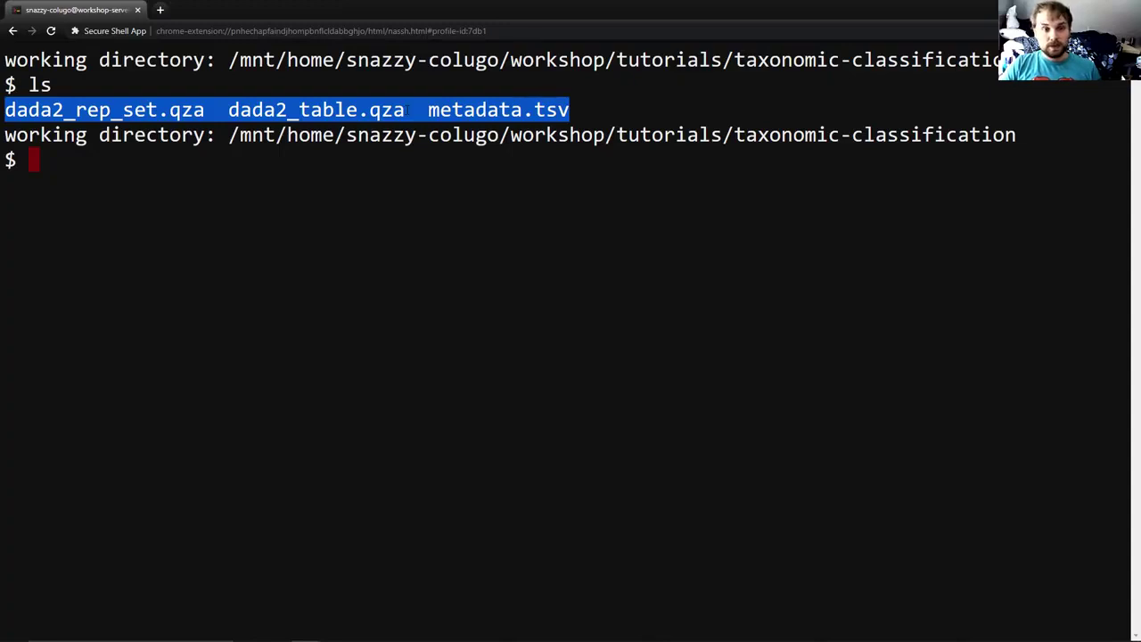
left_click(7, 109)
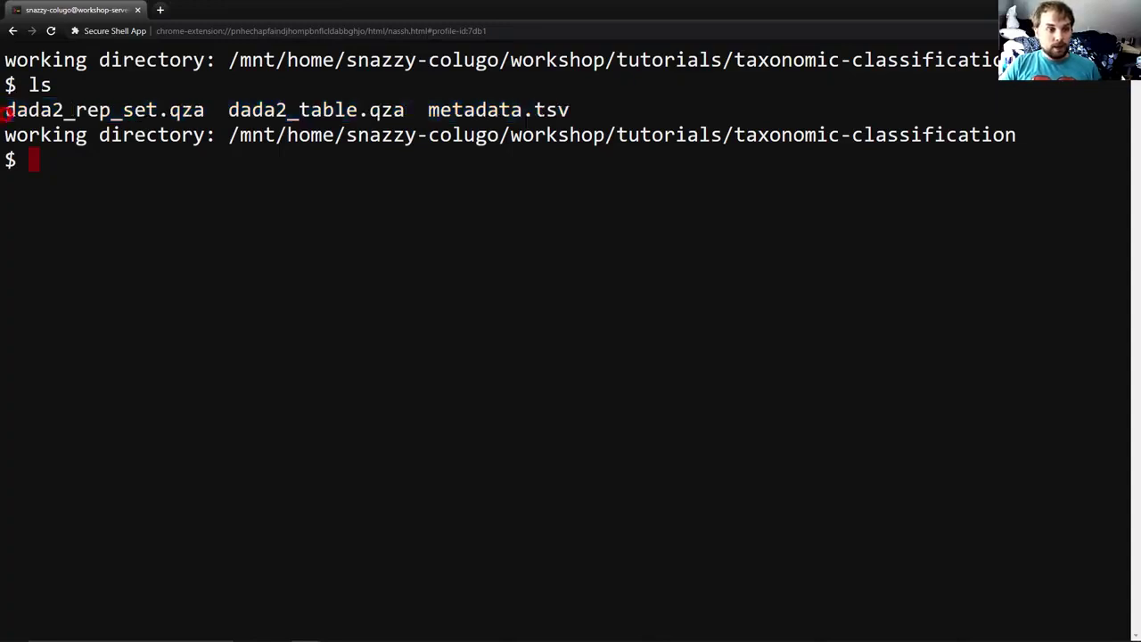
left_click_drag(7, 110, 569, 110)
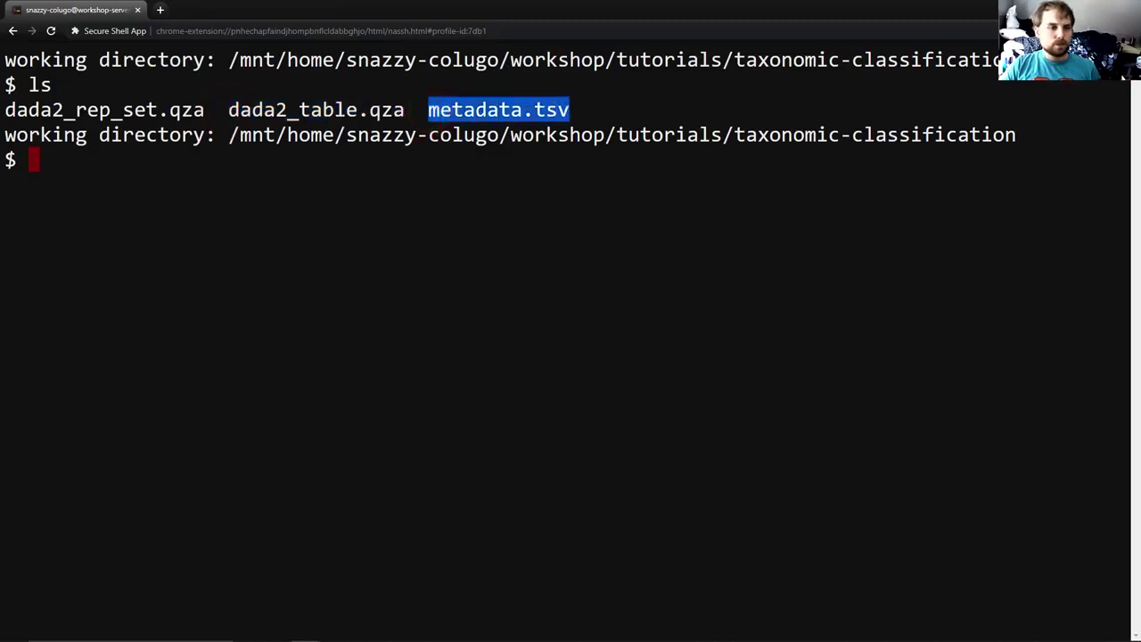
left_click(402, 171)
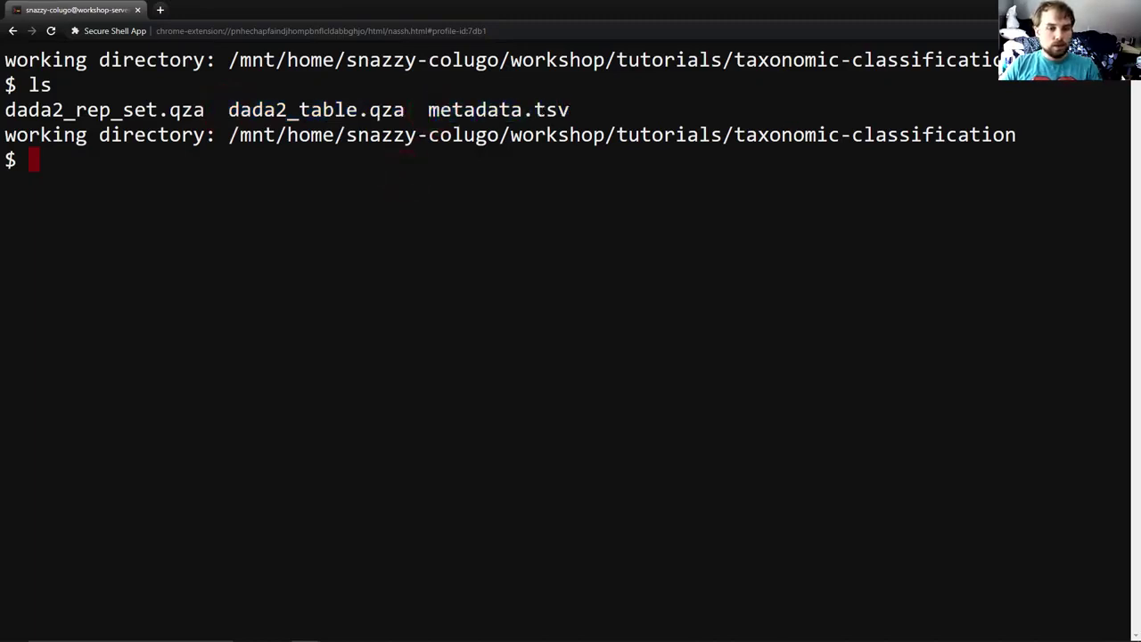
In the tutorial, highlight the Taxonomic classification heading and the pre-trained naive Bayes classifier phrase
key("alt+Tab")
key("alt+Tab")
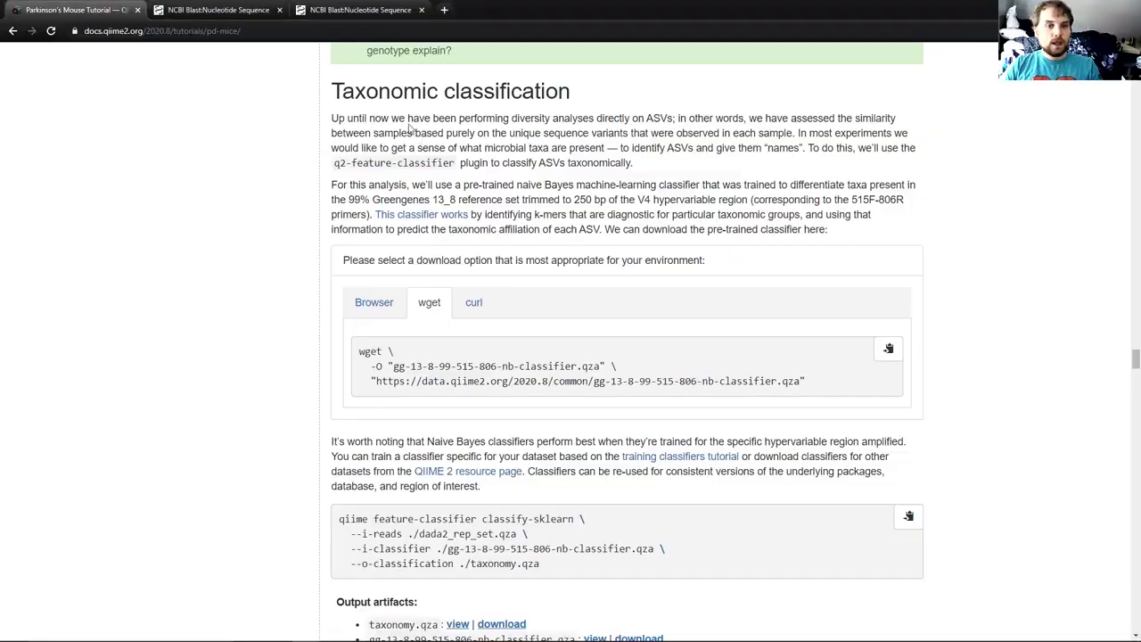
left_click_drag(332, 91, 582, 91)
left_click(596, 96)
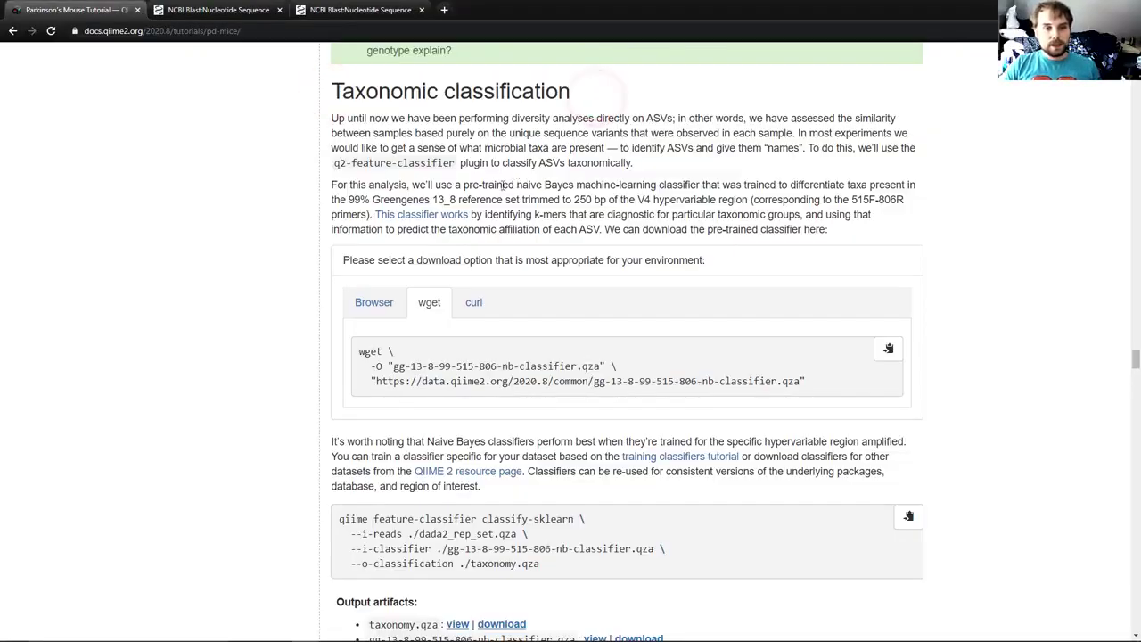
left_click_drag(463, 185, 704, 184)
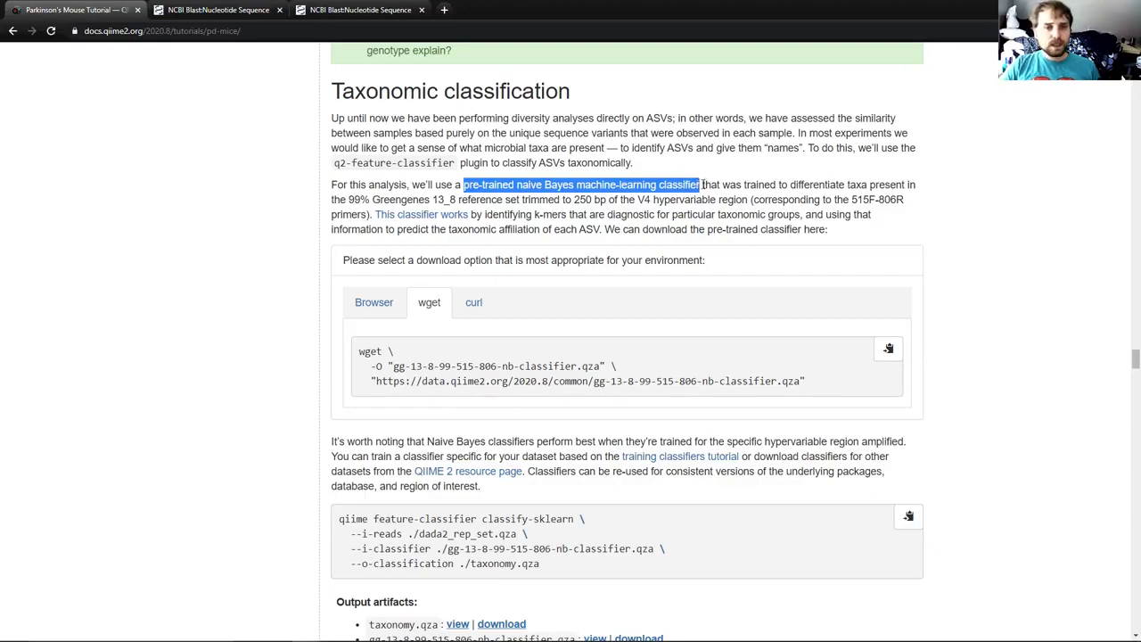
left_click(702, 185)
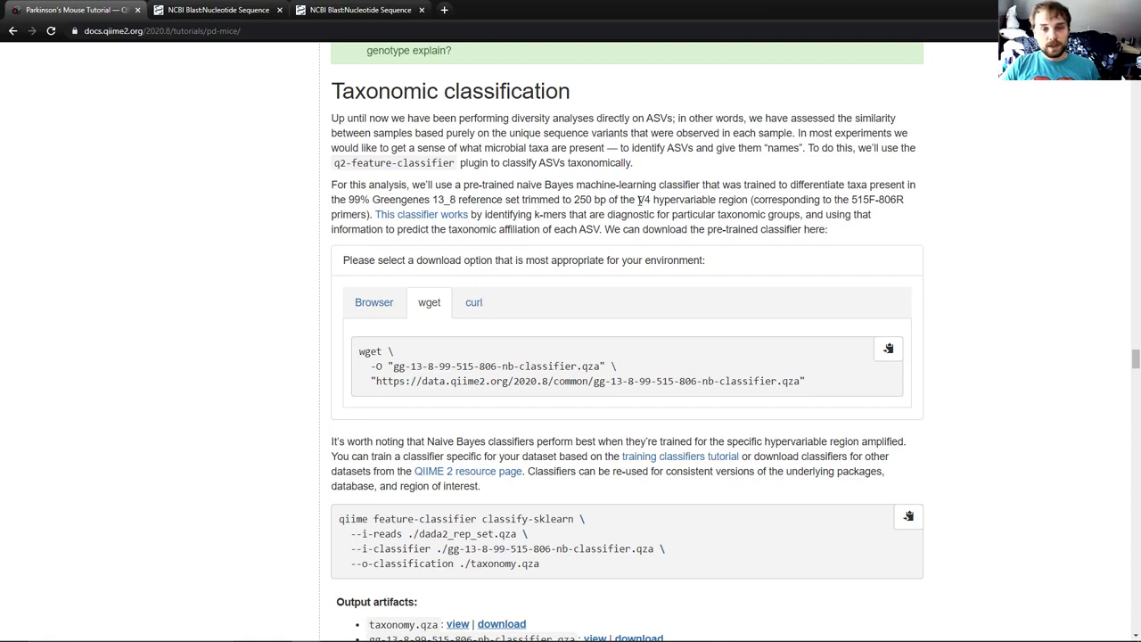
left_click_drag(638, 199, 748, 199)
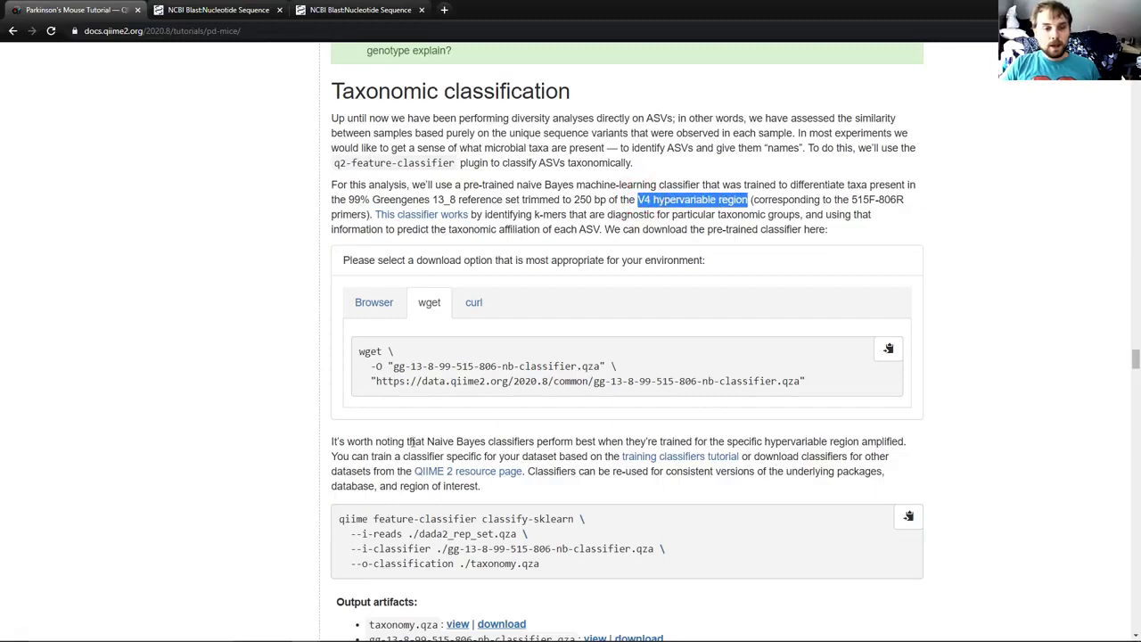
left_click_drag(426, 442, 903, 442)
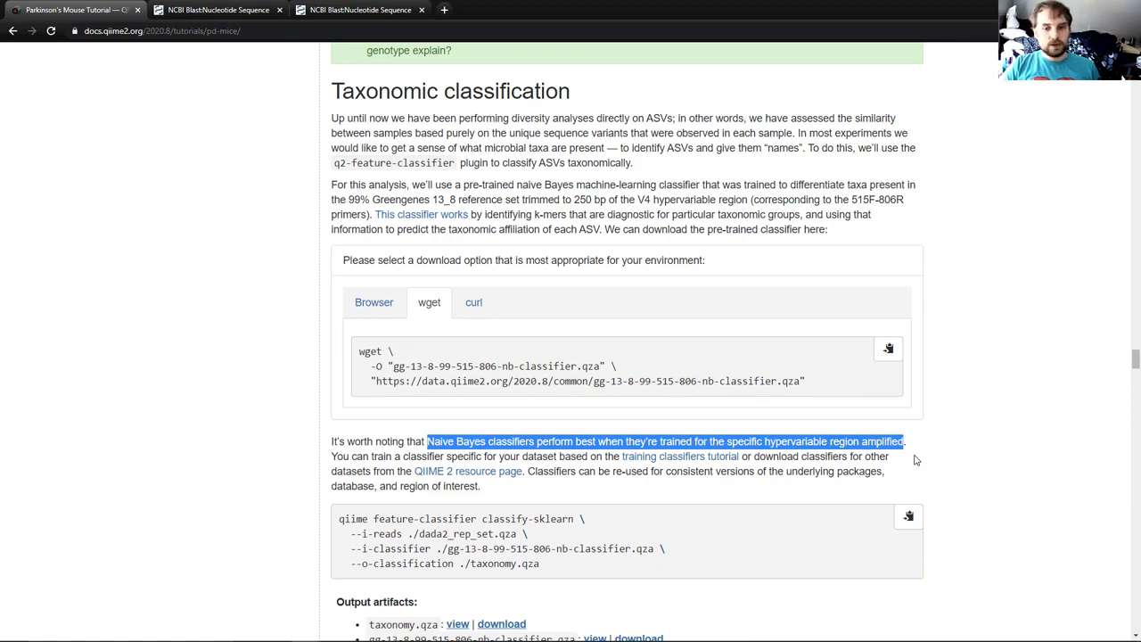
left_click(876, 448)
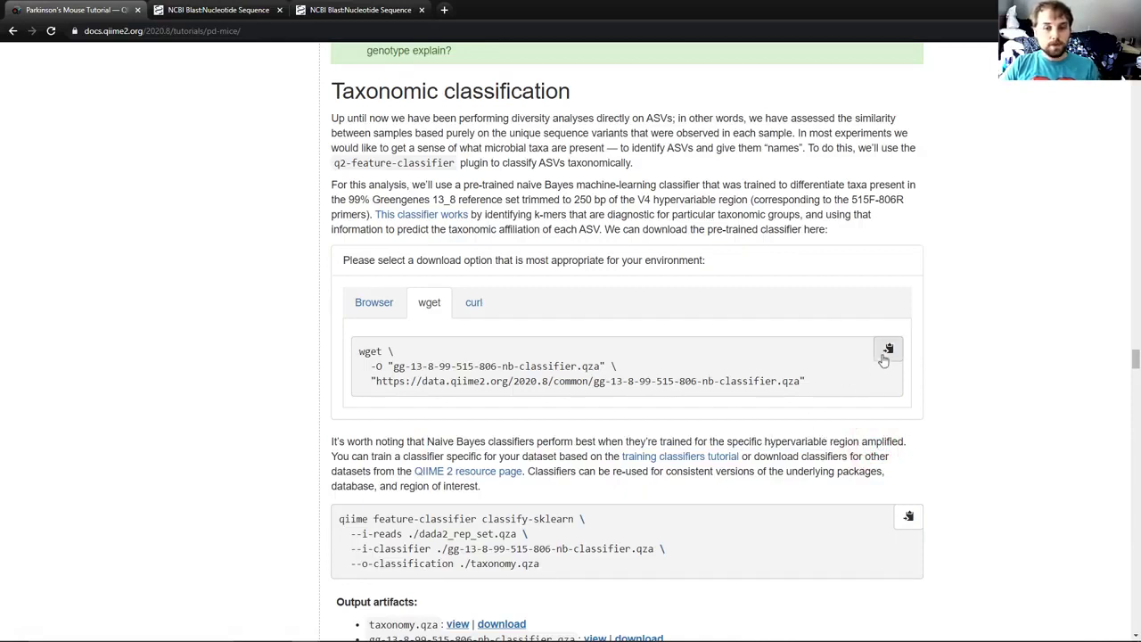
left_click(887, 351)
key("alt+Tab")
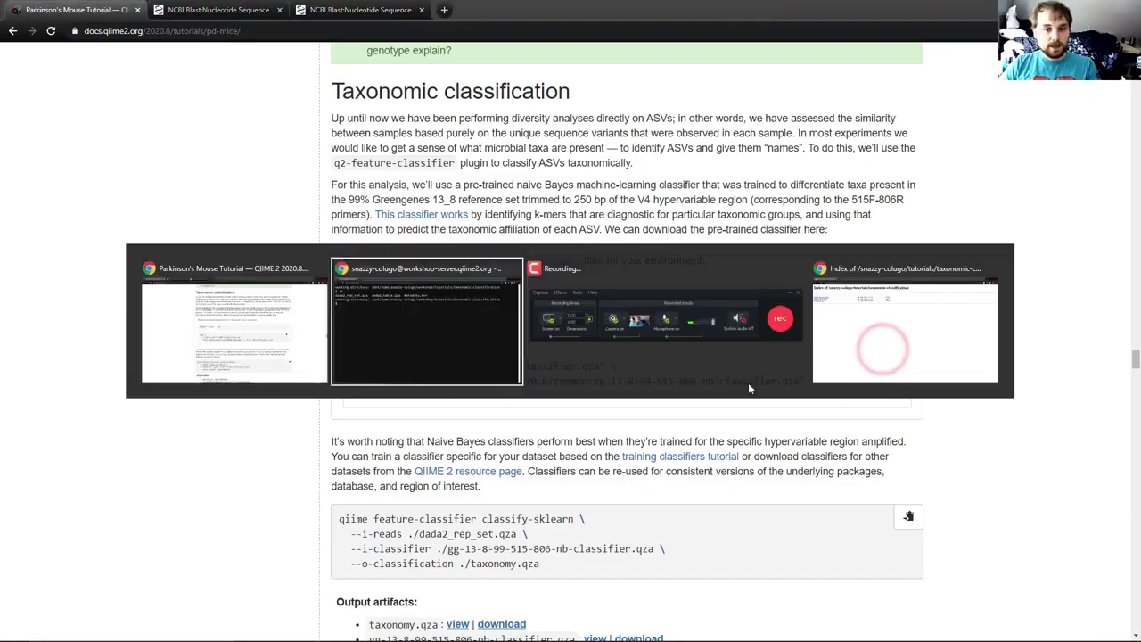
key("ctrl+shift+v")
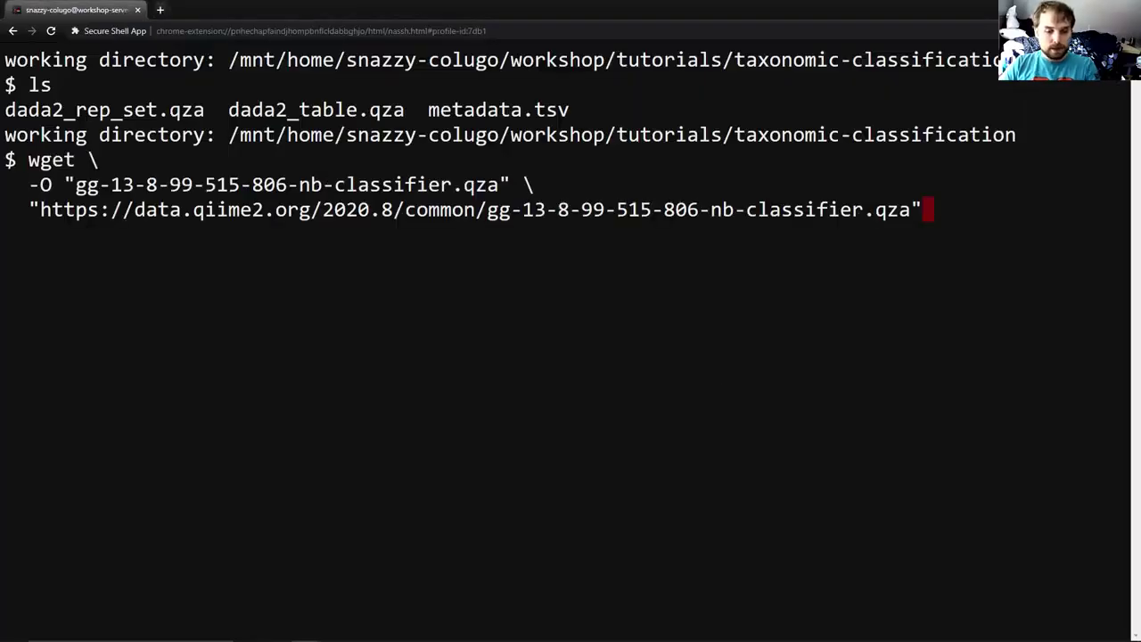
key("Return")
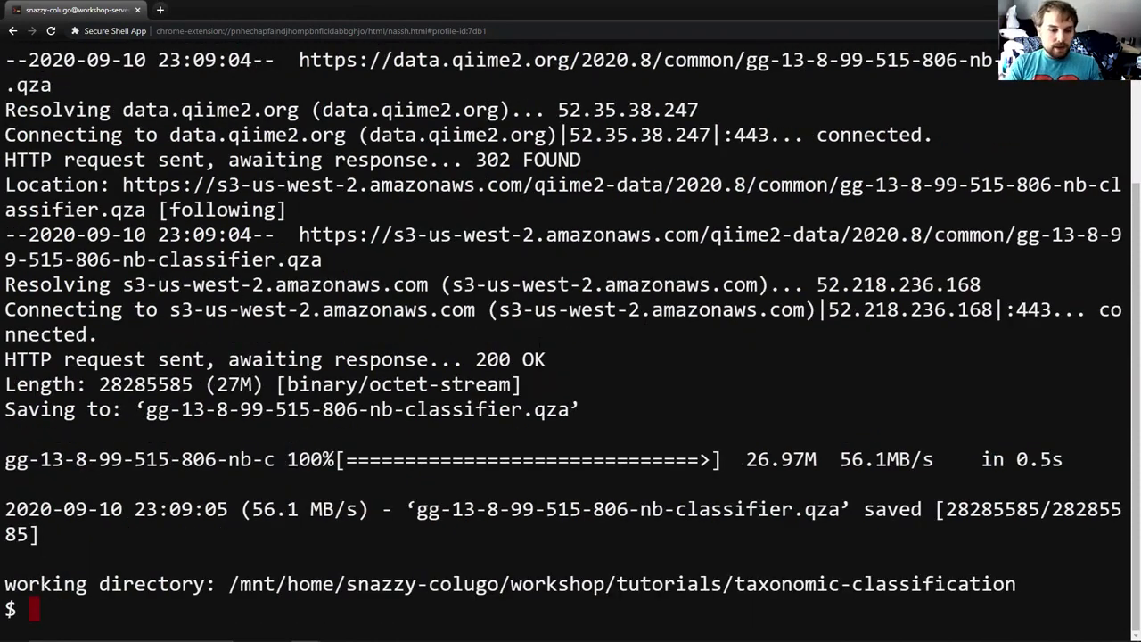
Run ls to confirm the 27M classifier file is listed, then clear the terminal
type("ls")
key("Return")
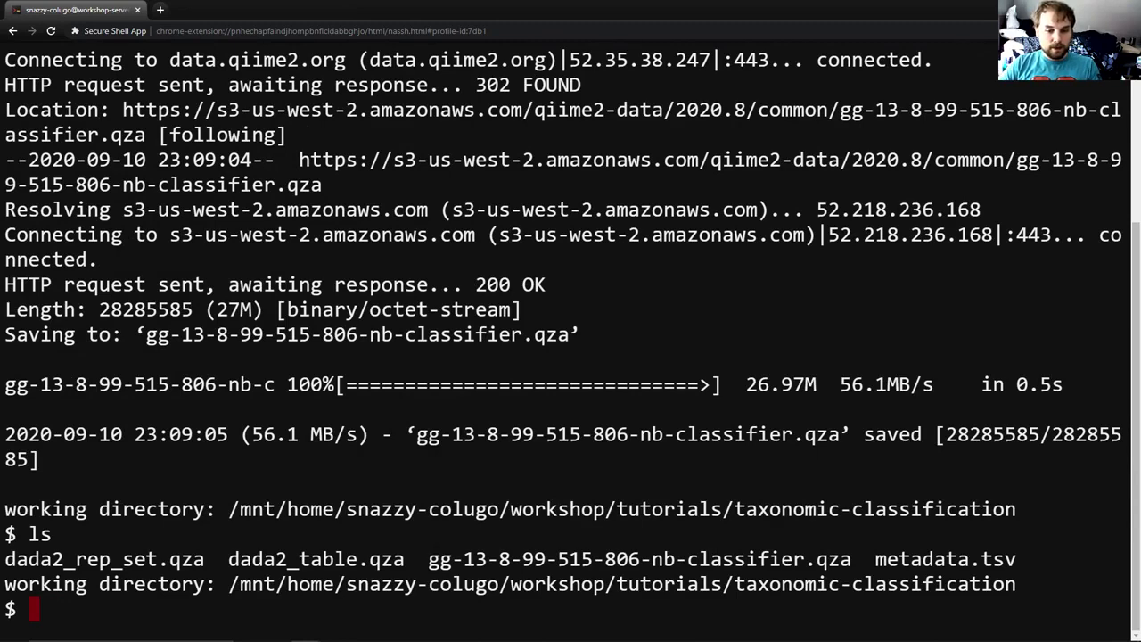
type("clear")
key("Return")
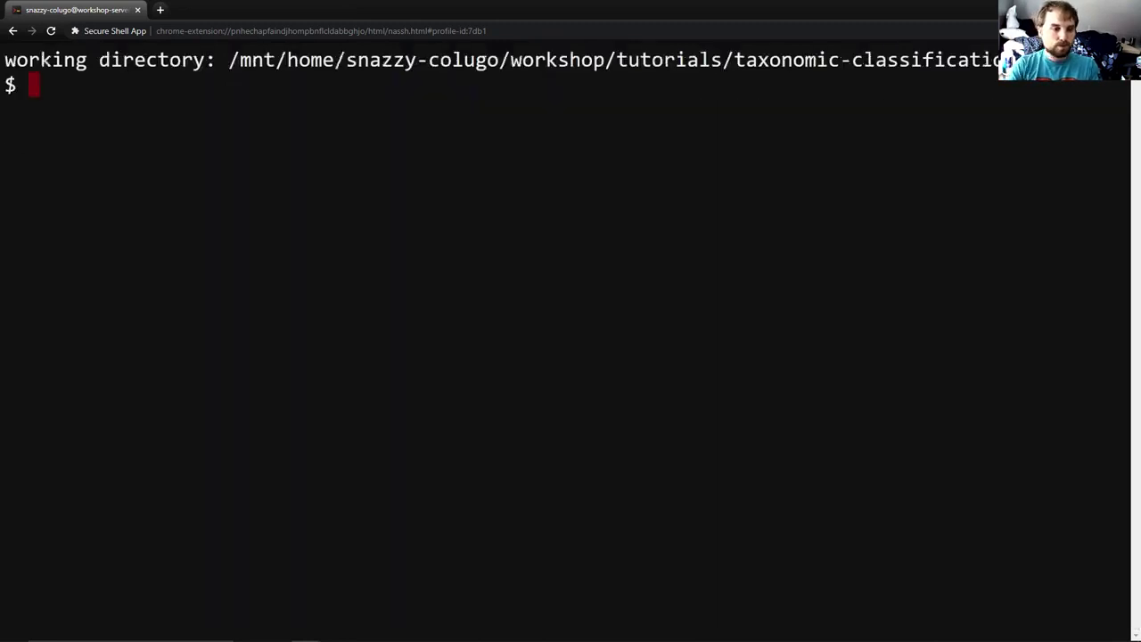
key("alt+Tab")
Review the classify-sklearn inputs (dada2_rep_set.qza, the classifier) and output taxonomy.qza, then copy the command
scroll(372, 519, "down", 3)
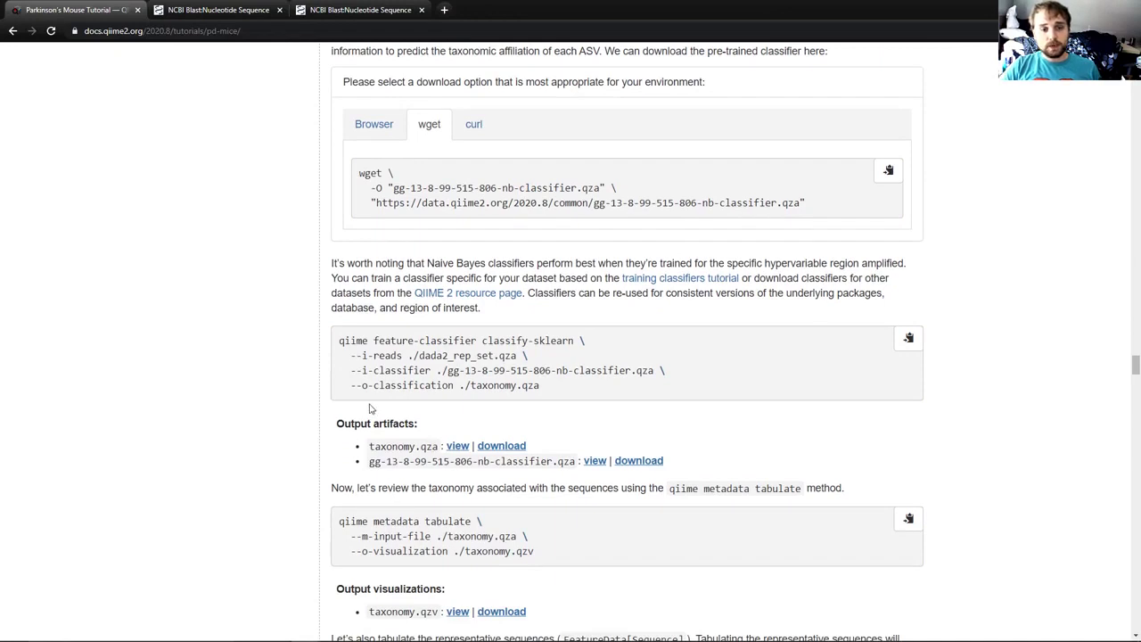
left_click_drag(372, 342, 575, 341)
left_click(574, 340)
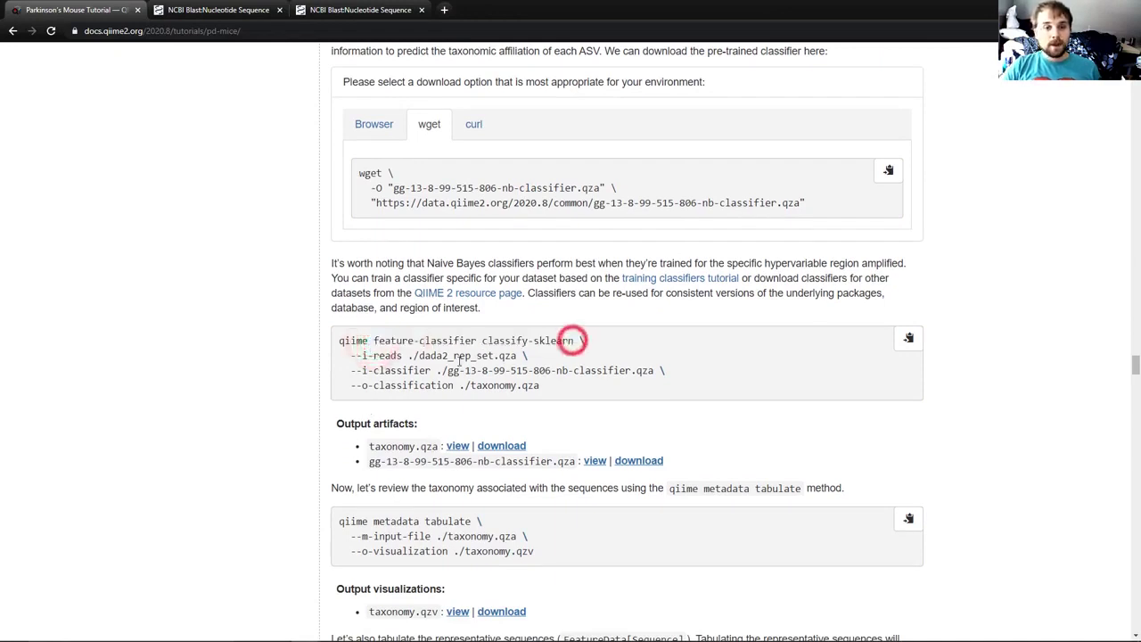
left_click_drag(409, 355, 515, 356)
left_click_drag(436, 370, 653, 371)
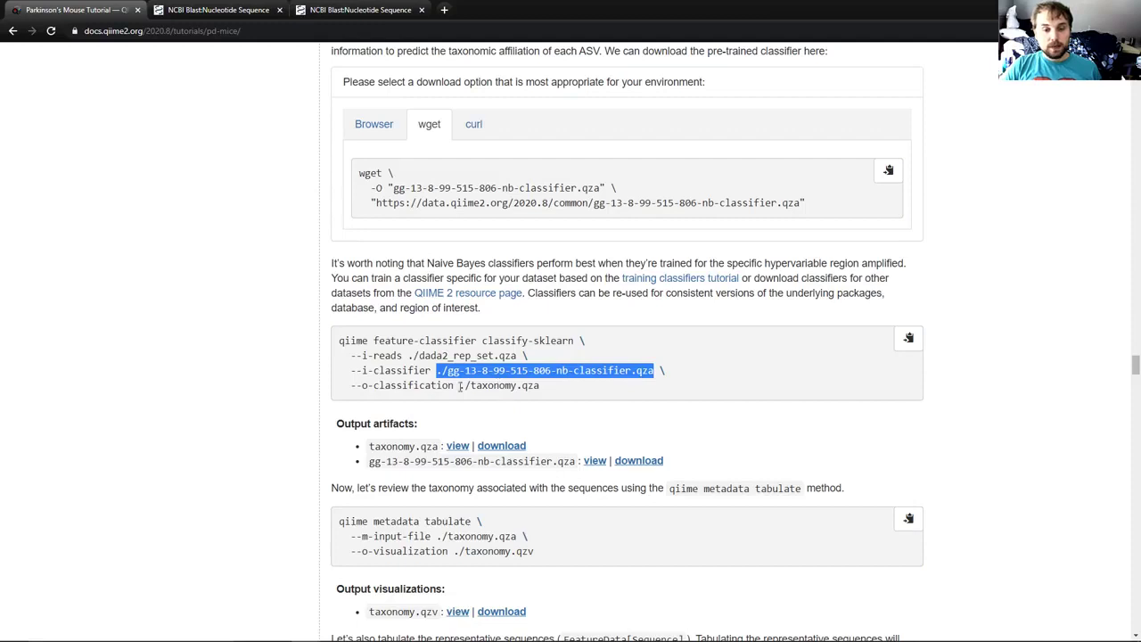
left_click_drag(460, 385, 544, 392)
left_click(542, 391)
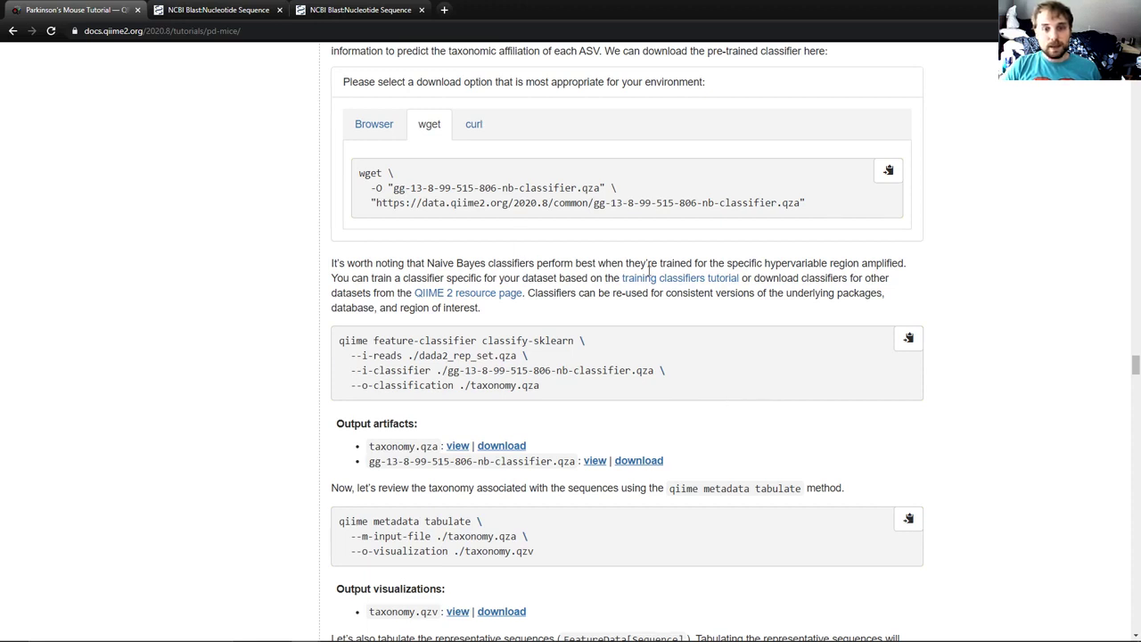
left_click(909, 340)
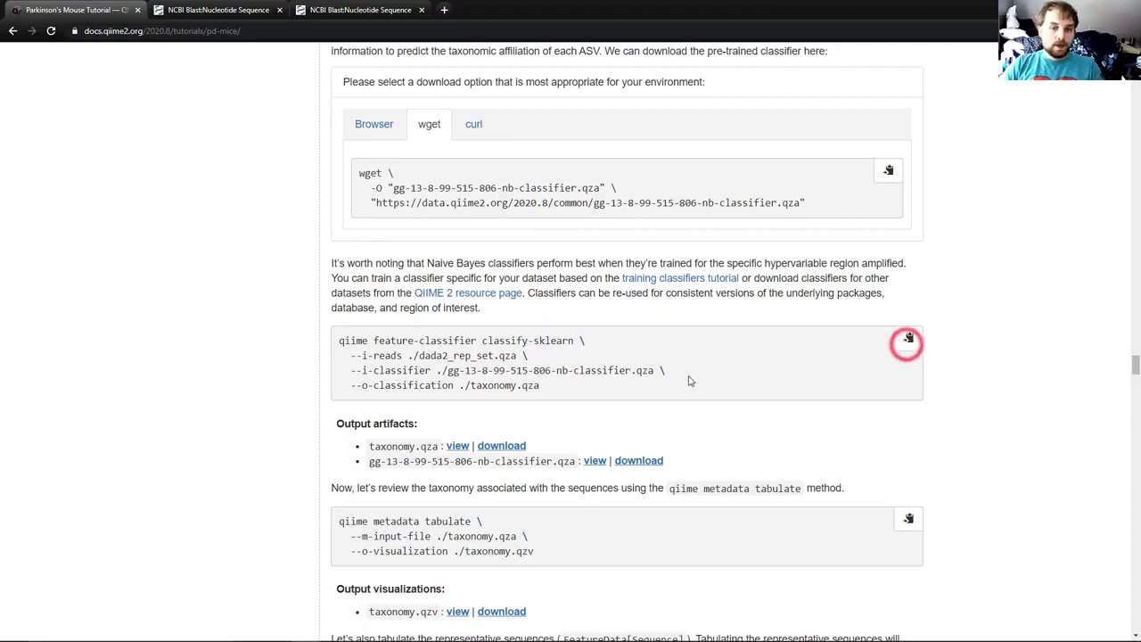
Run the pasted classify-sklearn command and check the line confirming FeatureData[Taxonomy] was saved to taxonomy.qza
key("alt+Tab")
key("ctrl+shift+v")
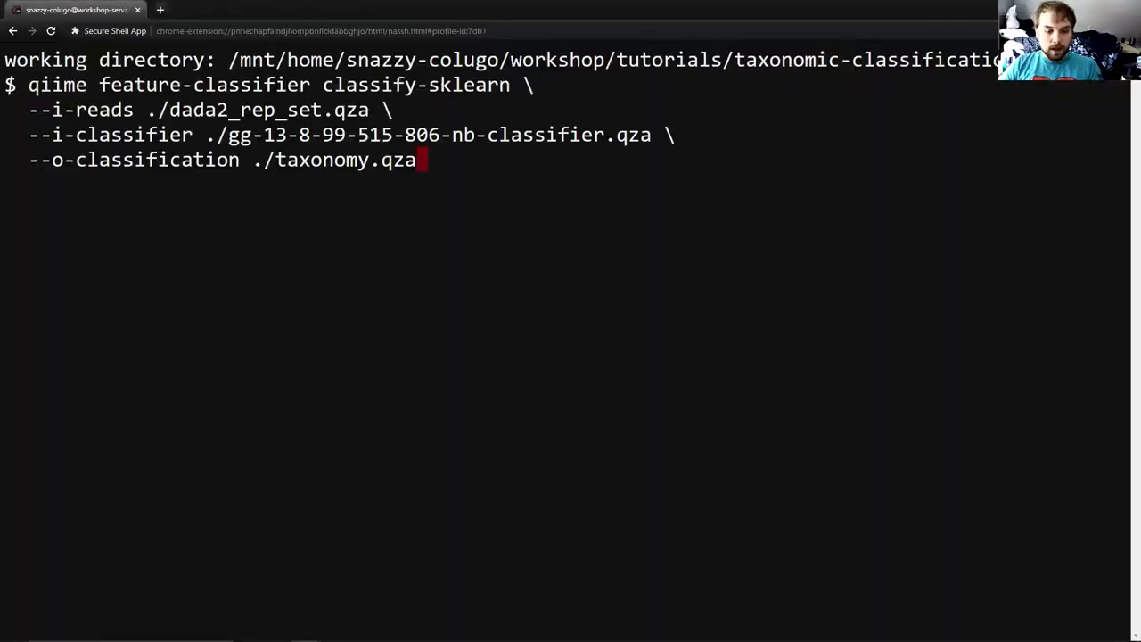
key("Return")
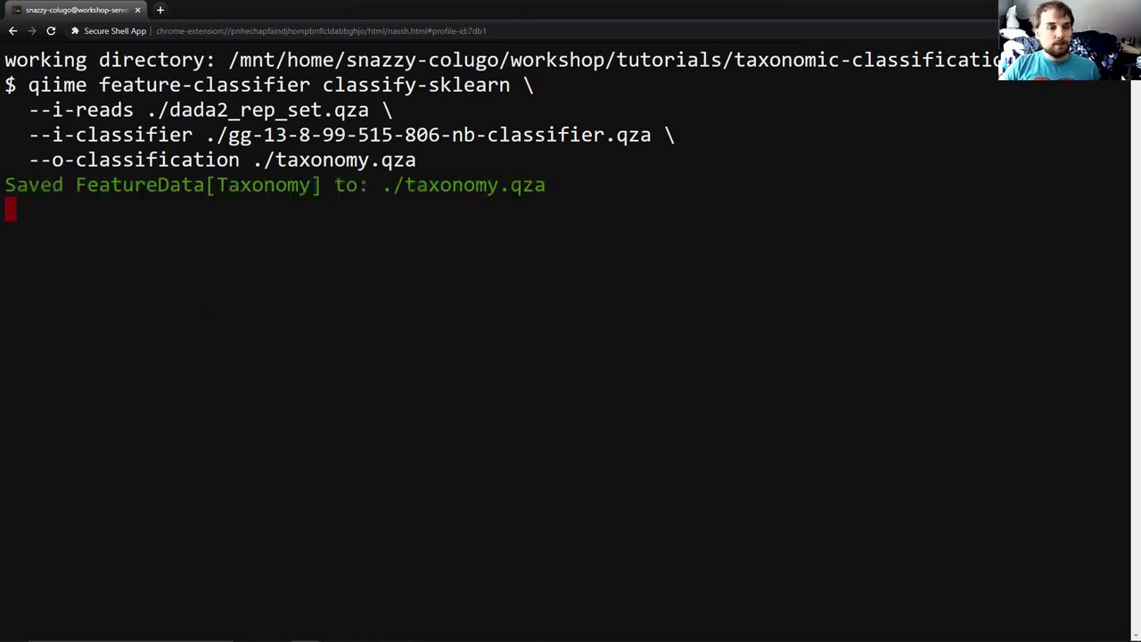
left_click_drag(4, 184, 545, 184)
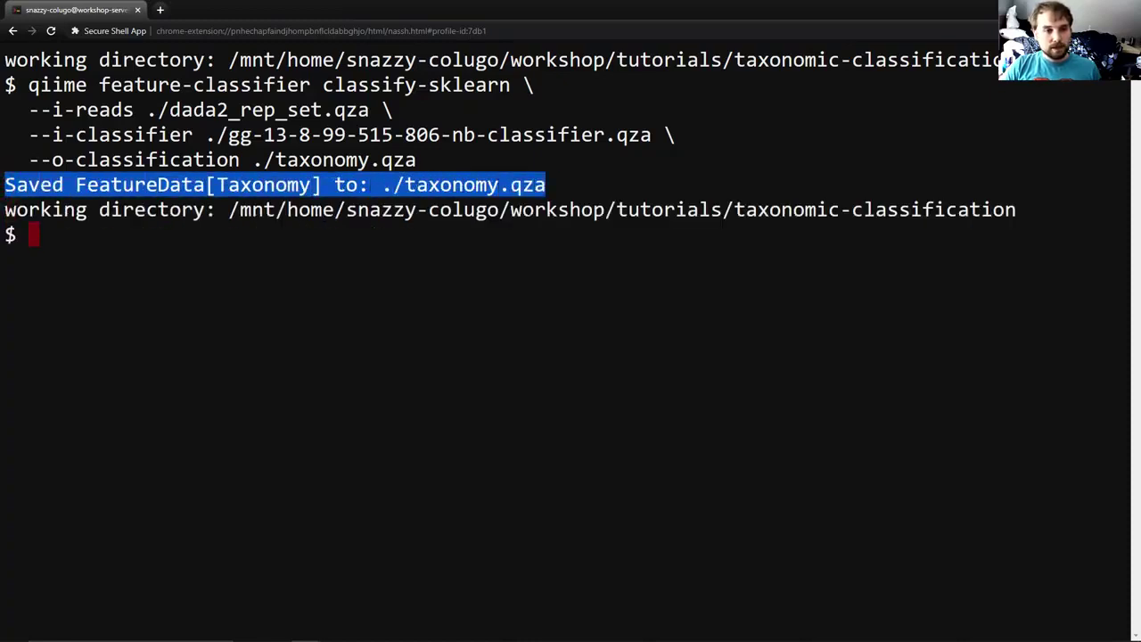
key("ctrl+c")
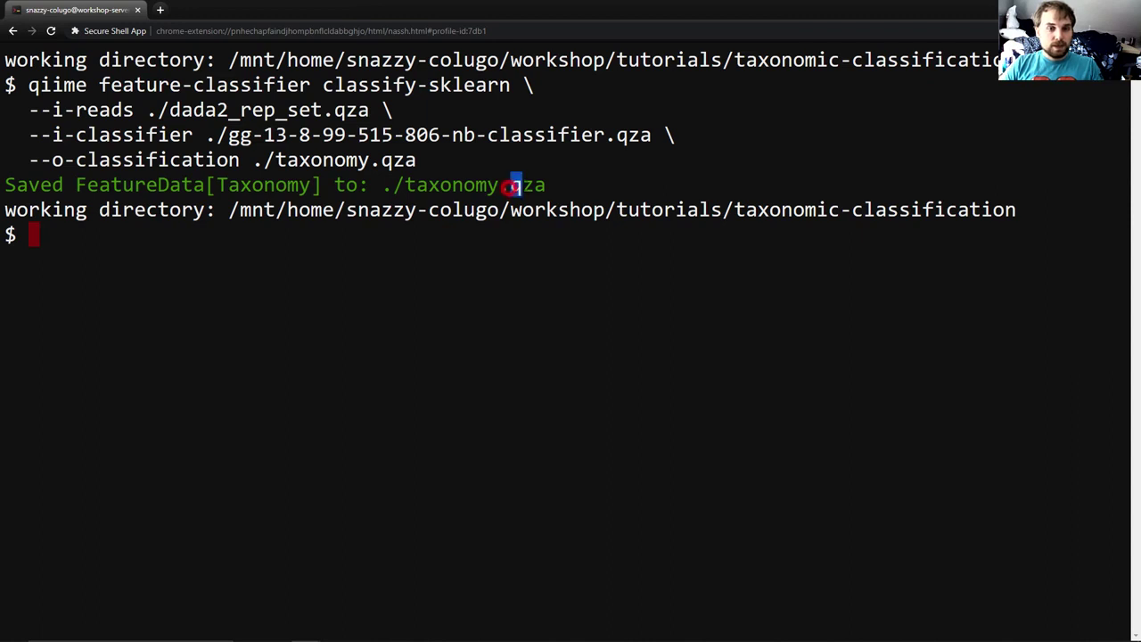
double_click(526, 185)
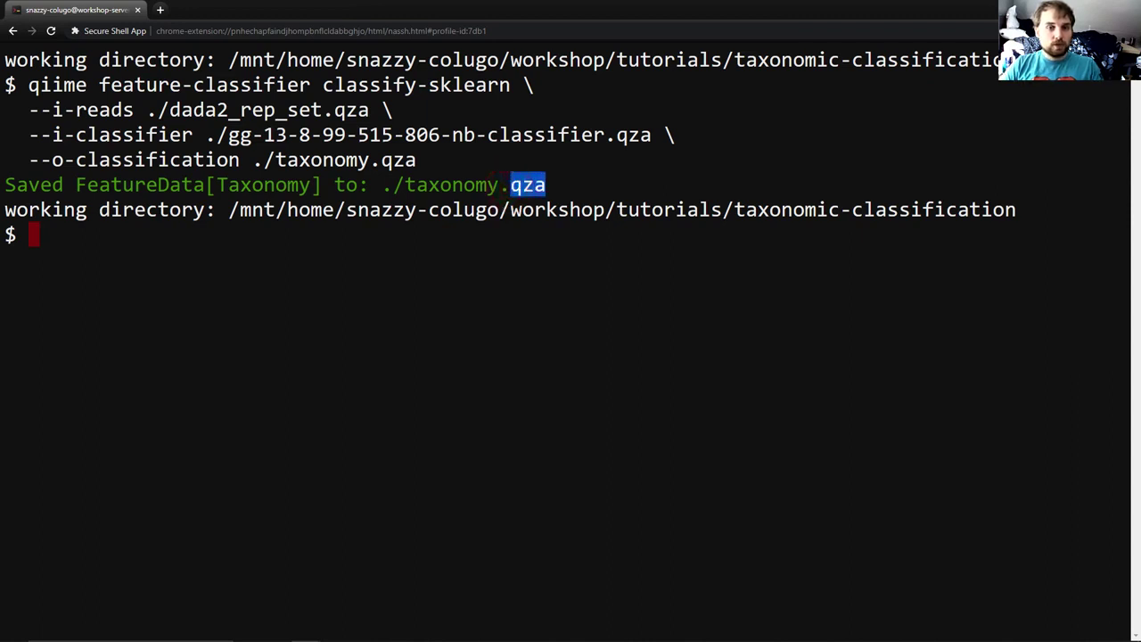
left_click(520, 242)
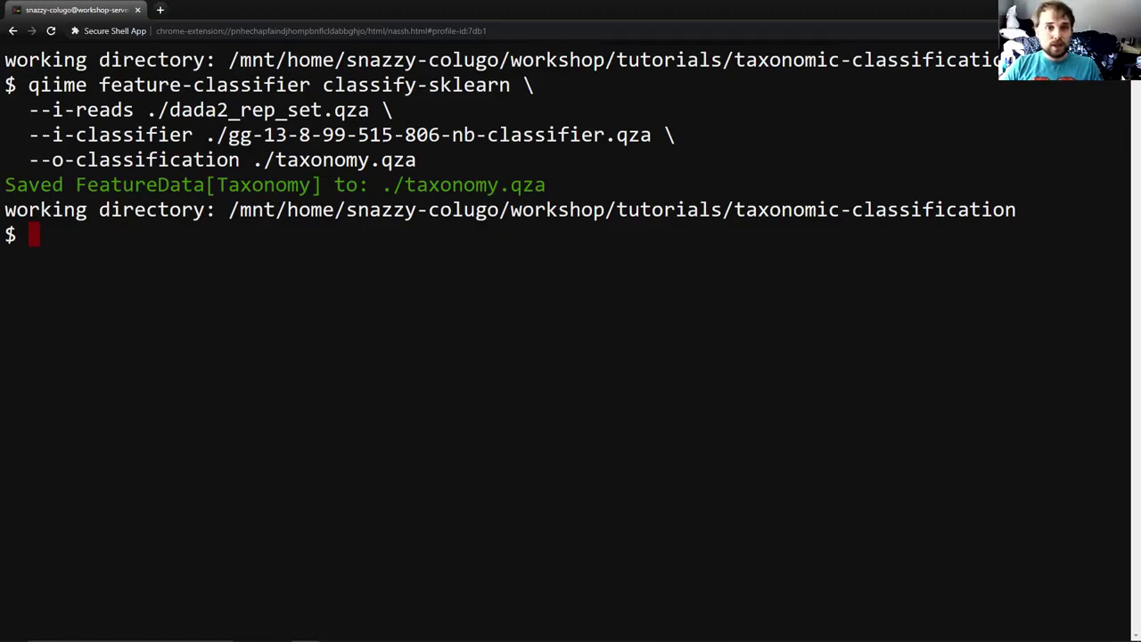
Copy the qiime metadata tabulate command that converts taxonomy.qza into taxonomy.qzv from the docs
key("alt+Tab")
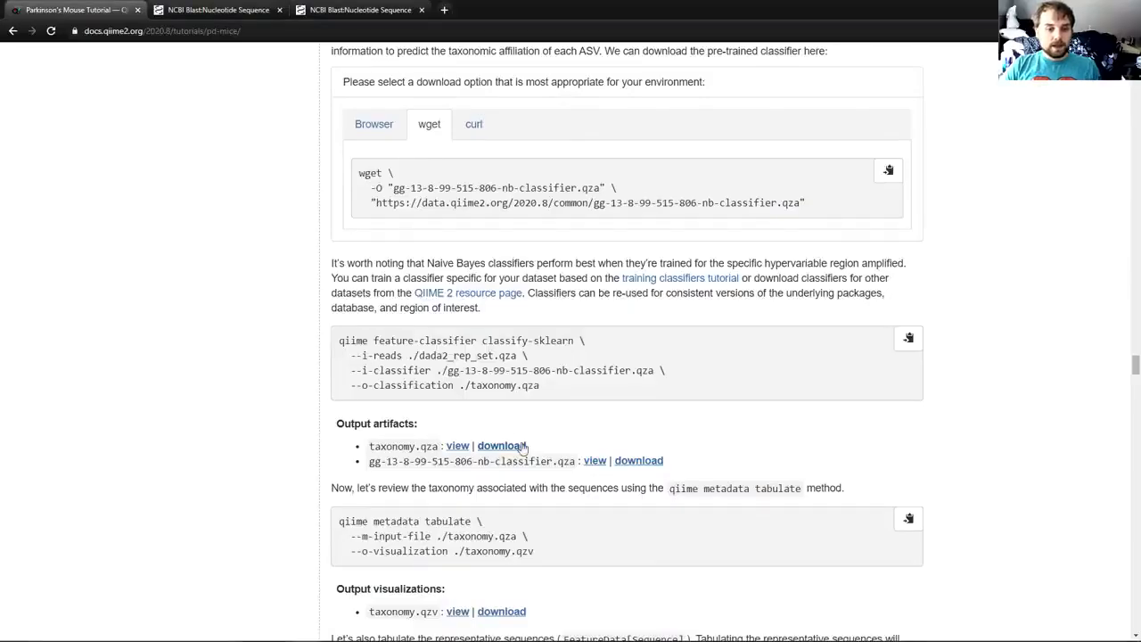
scroll(524, 446, "down", 2)
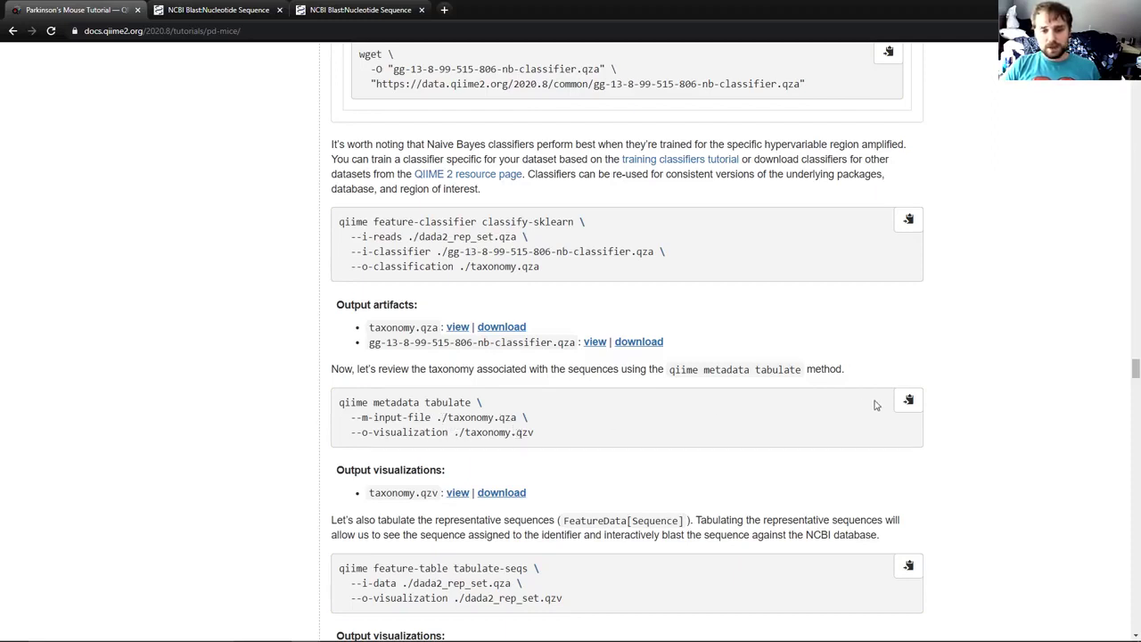
left_click(907, 399)
Run the pasted metadata tabulate command in the terminal to produce taxonomy.qzv
key("alt+Tab")
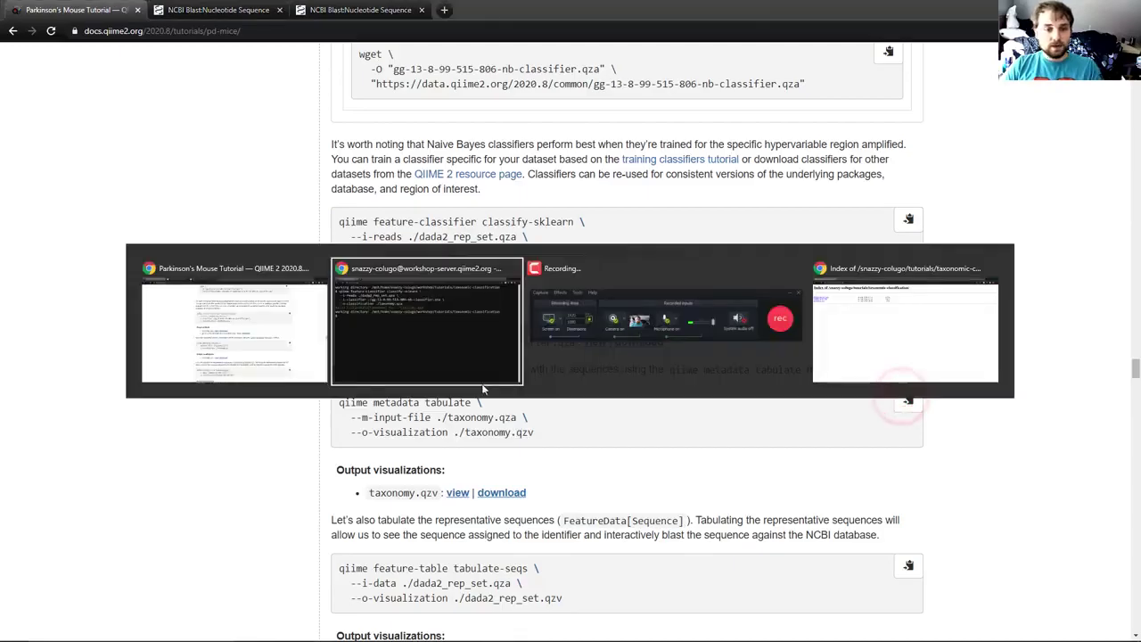
key("ctrl+shift+v")
key("Return")
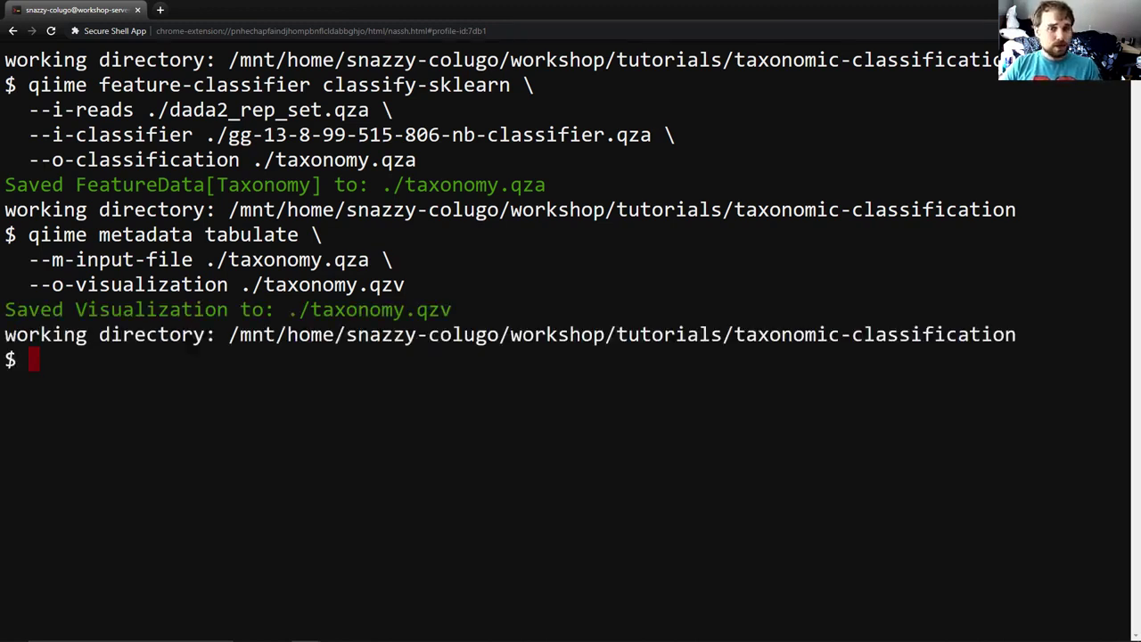
Reload the taxonomic-classification directory index and bring up the link options for taxonomy.qzv
key("alt+Tab")
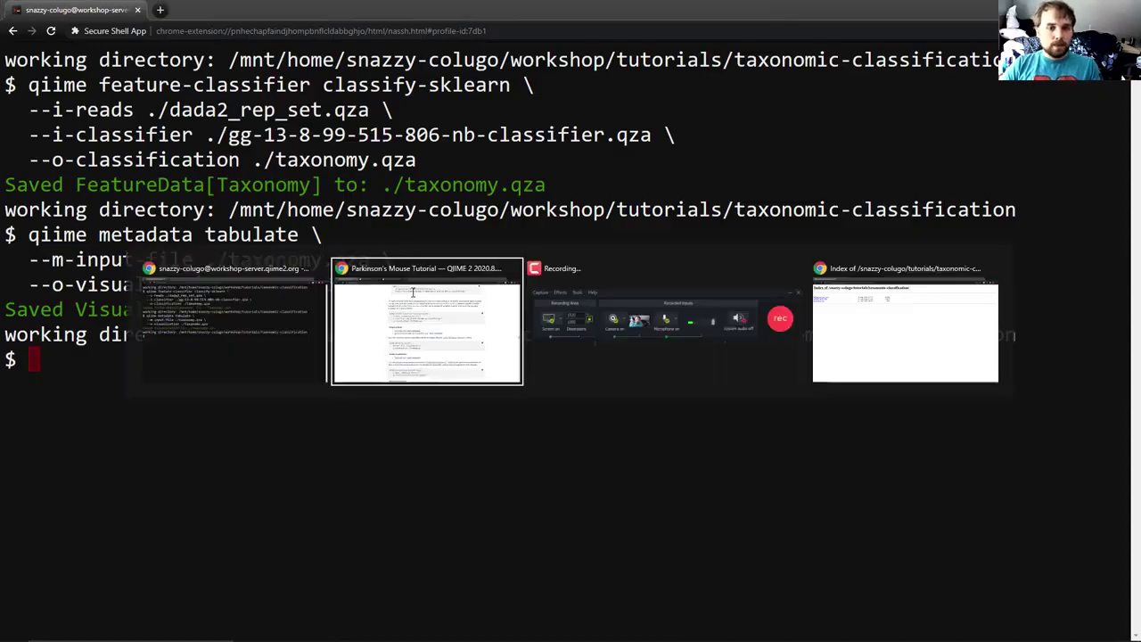
key("alt+Tab")
key("alt+Tab")
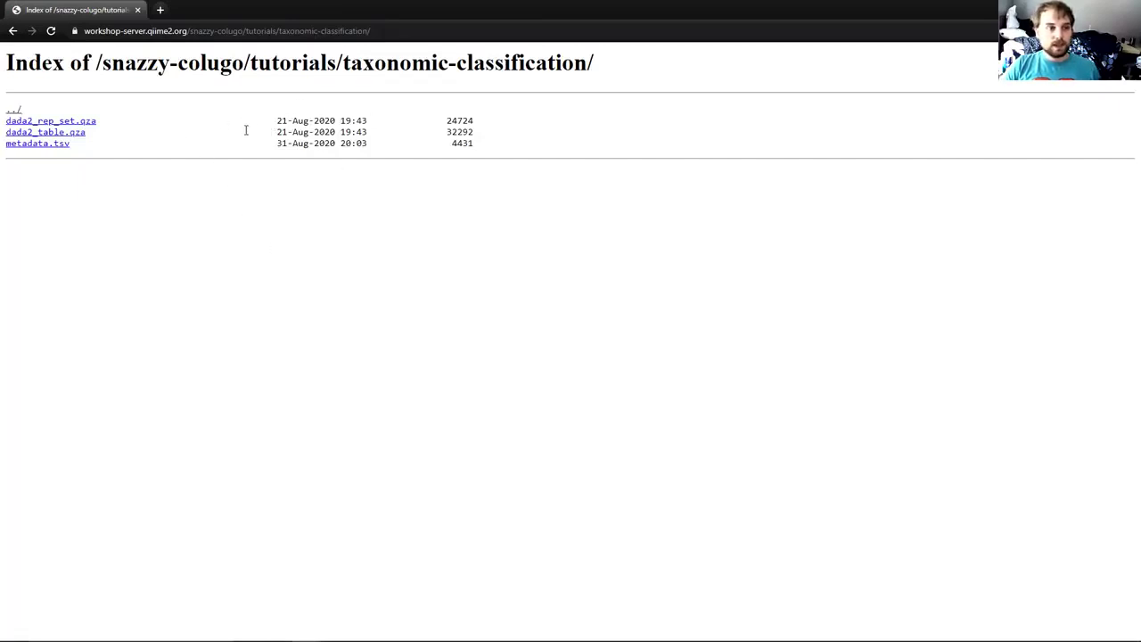
left_click(51, 31)
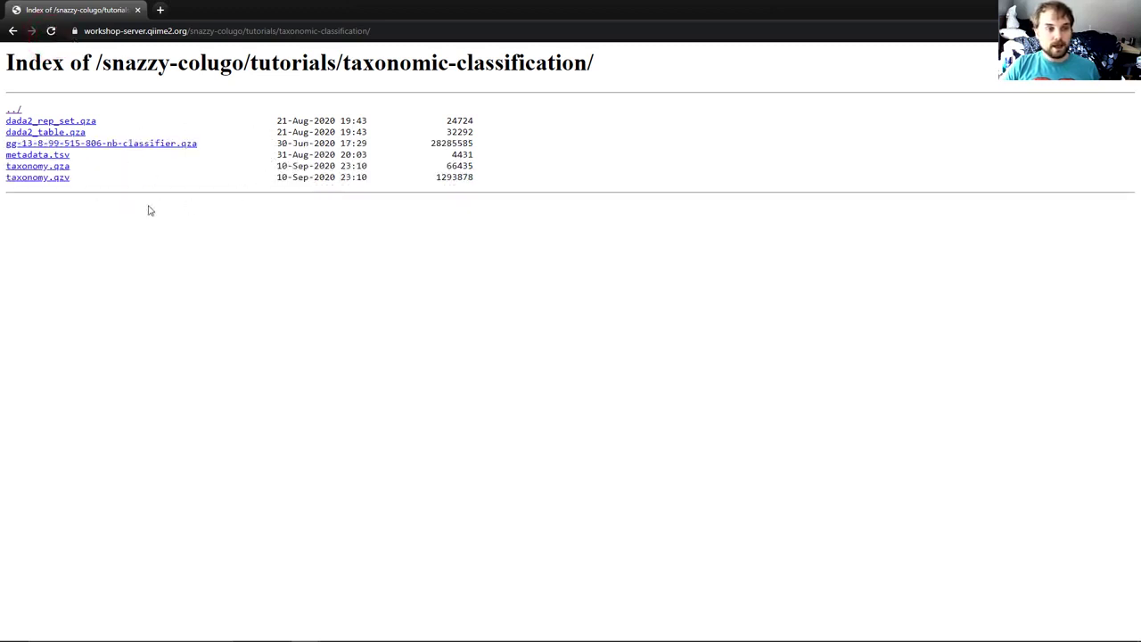
right_click(60, 182)
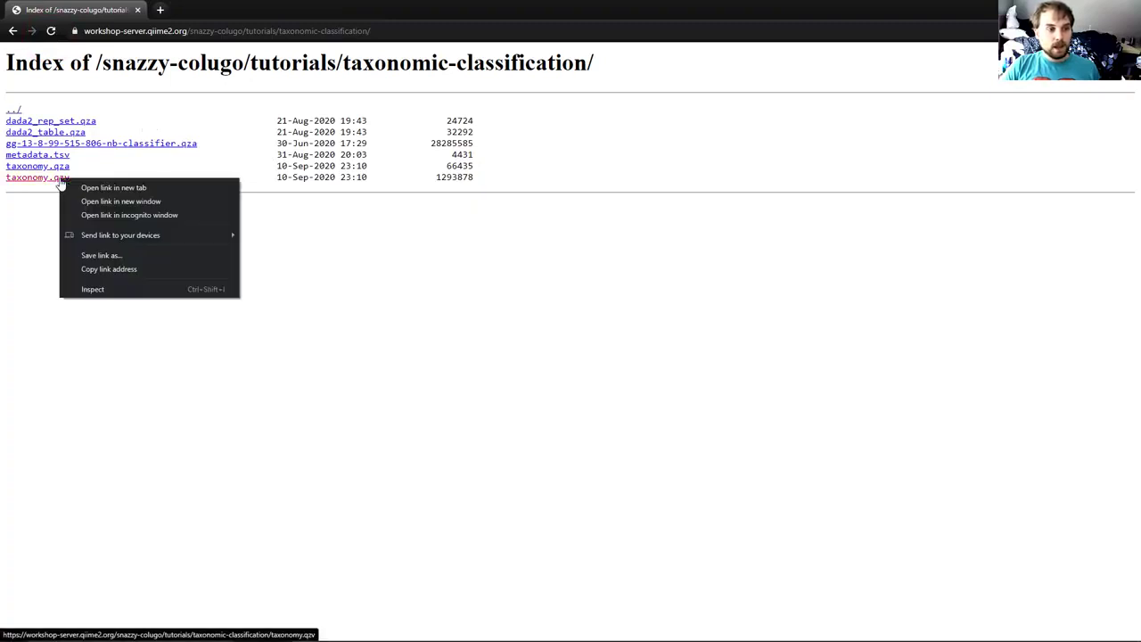
Copy the taxonomy.qzv link address and open the QIIME 2 View site via a 'qiime view' search
left_click(116, 269)
left_click(161, 10)
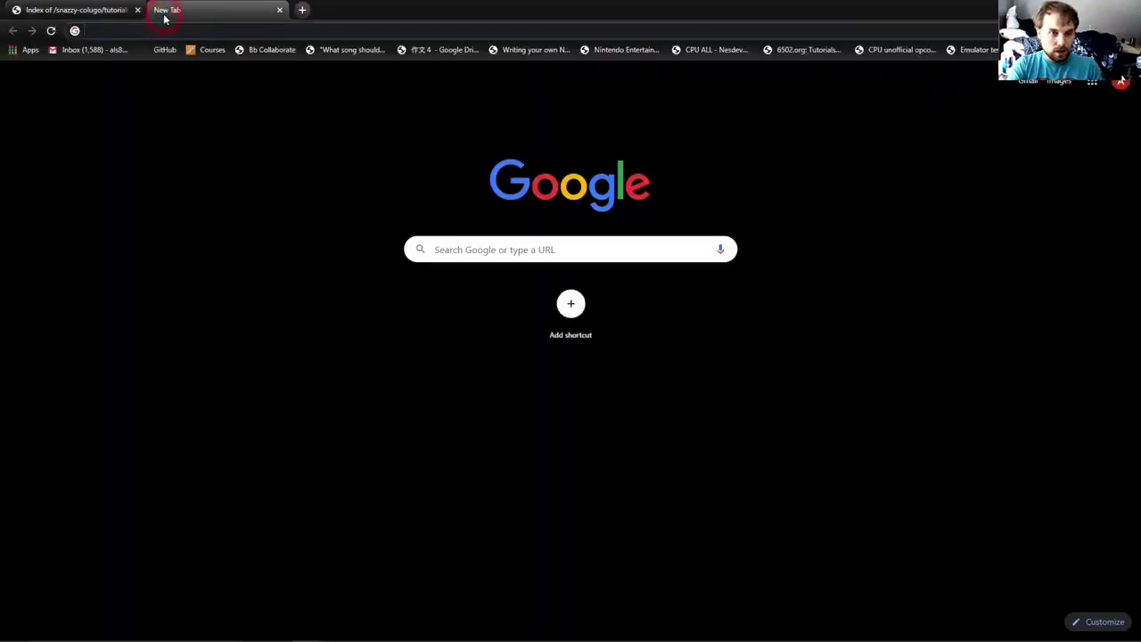
type("qiime view")
key("Return")
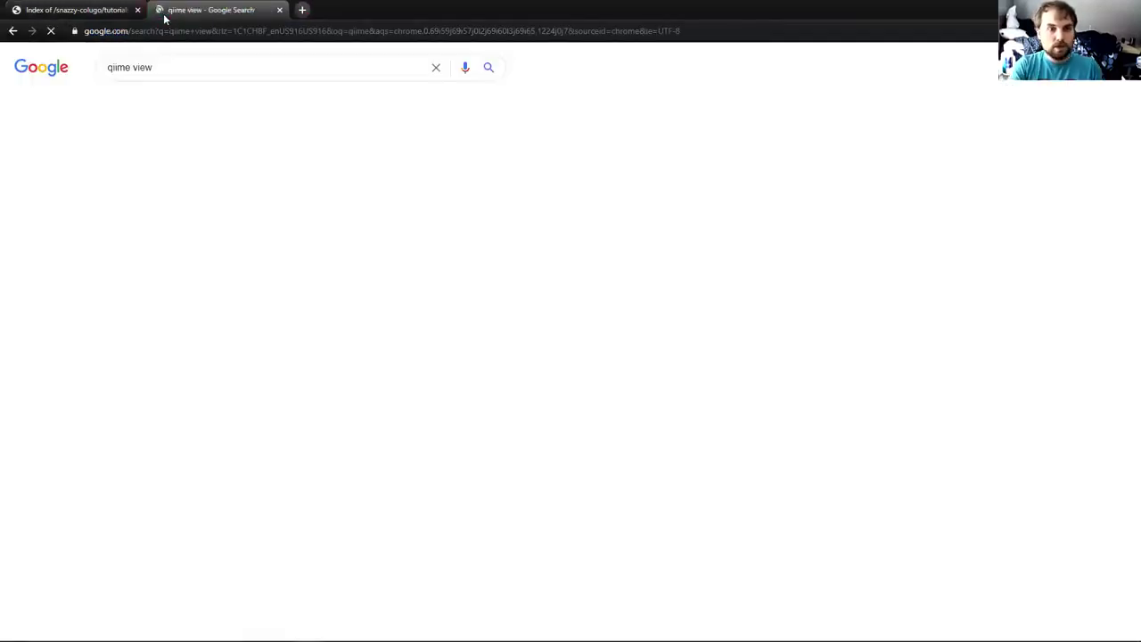
left_click(129, 169)
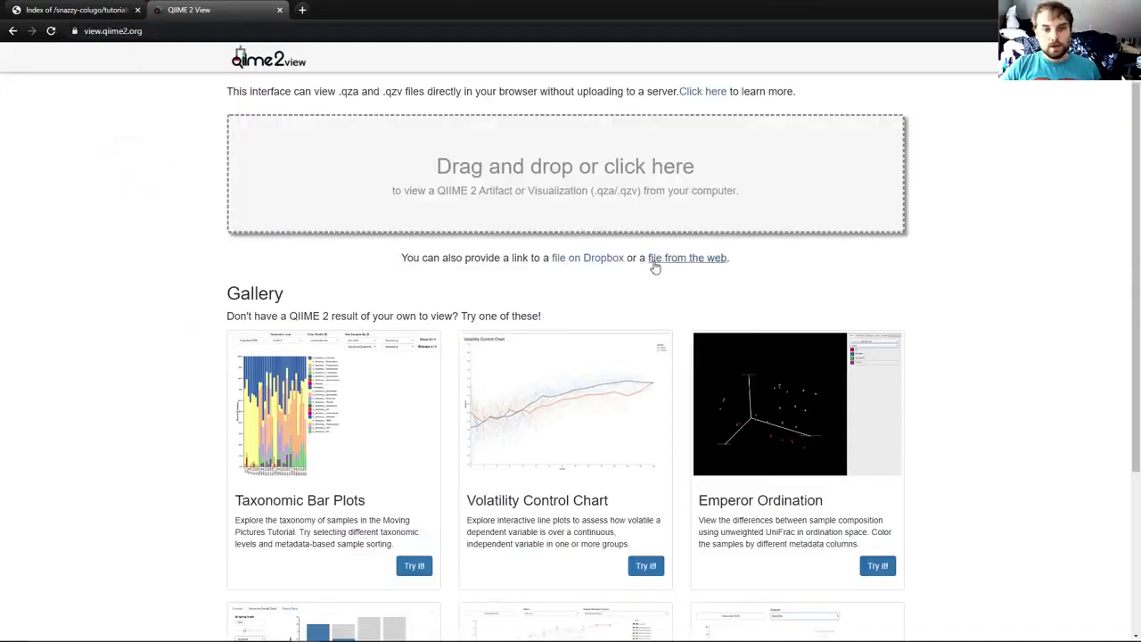
Paste the taxonomy.qzv URL into the file-from-the-web field and load it
left_click(664, 262)
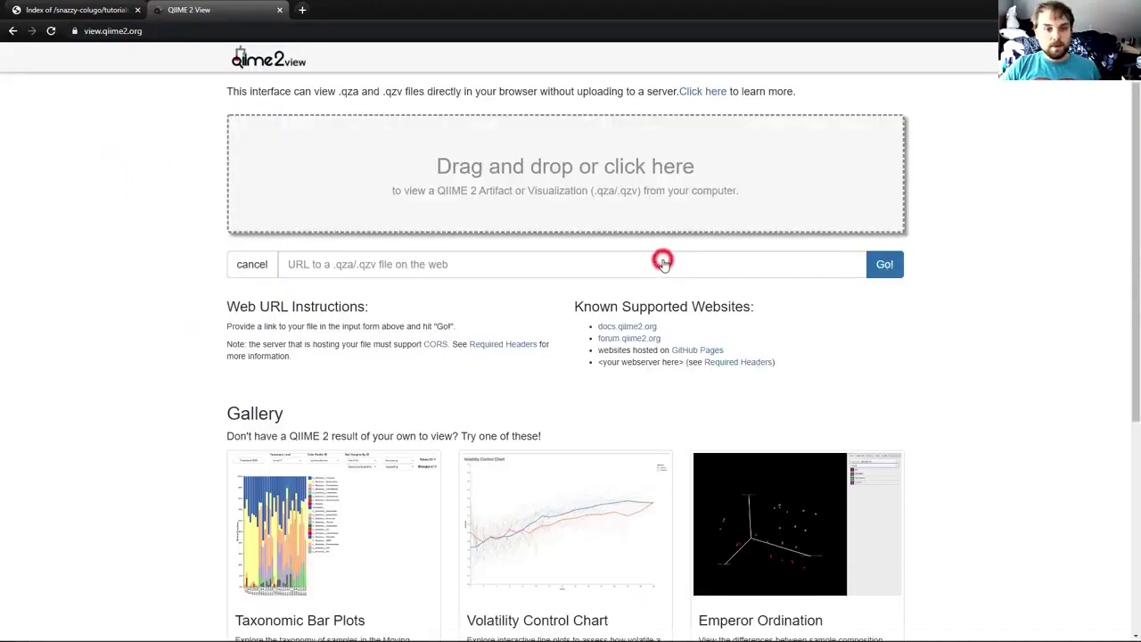
right_click(497, 263)
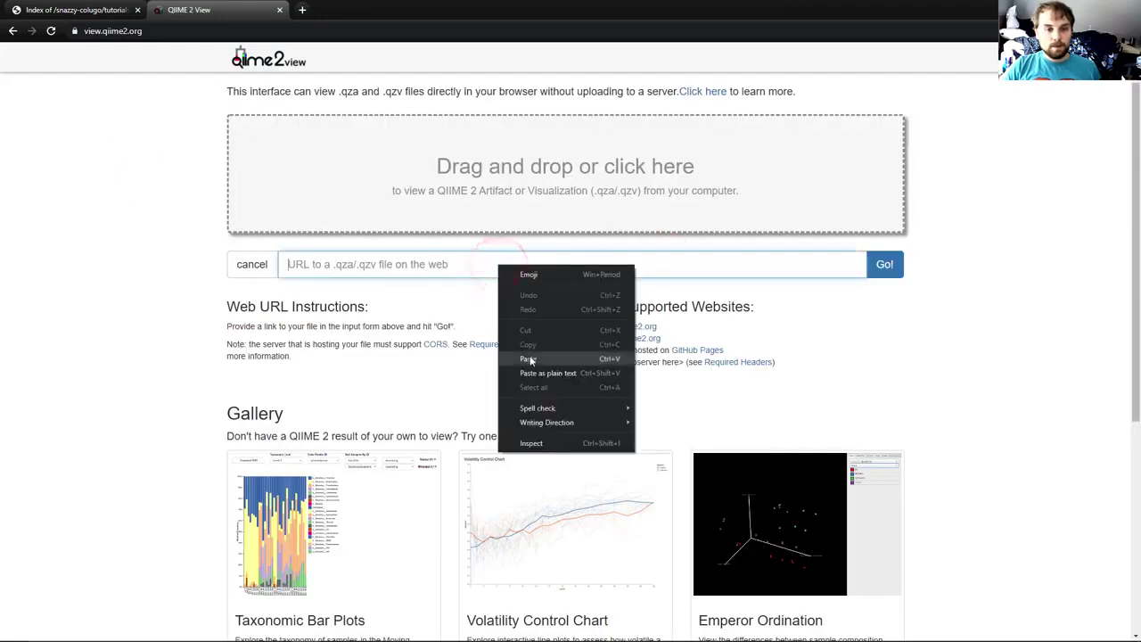
left_click(528, 358)
left_click(872, 266)
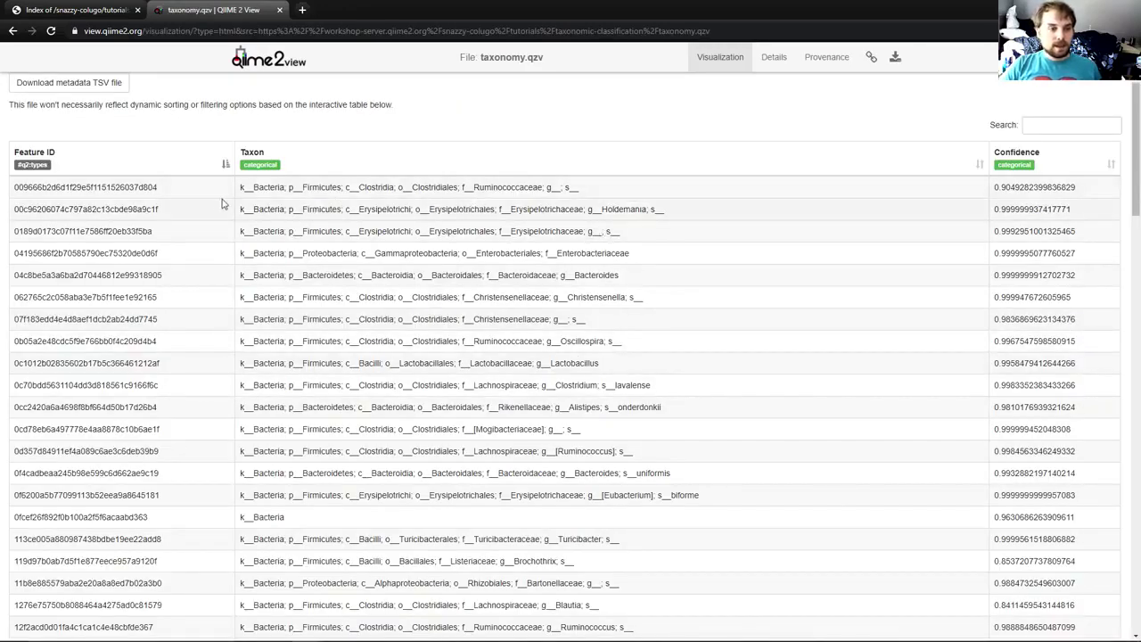
left_click_drag(168, 186, 12, 191)
left_click_drag(584, 190, 239, 189)
left_click_drag(1081, 189, 994, 189)
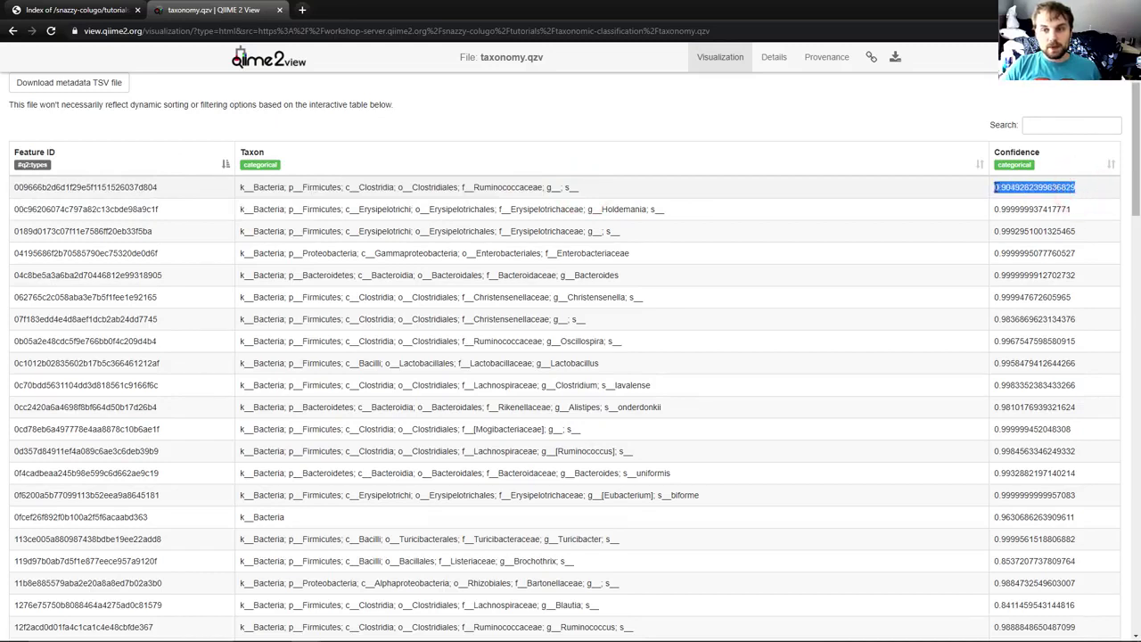
triple_click(437, 187)
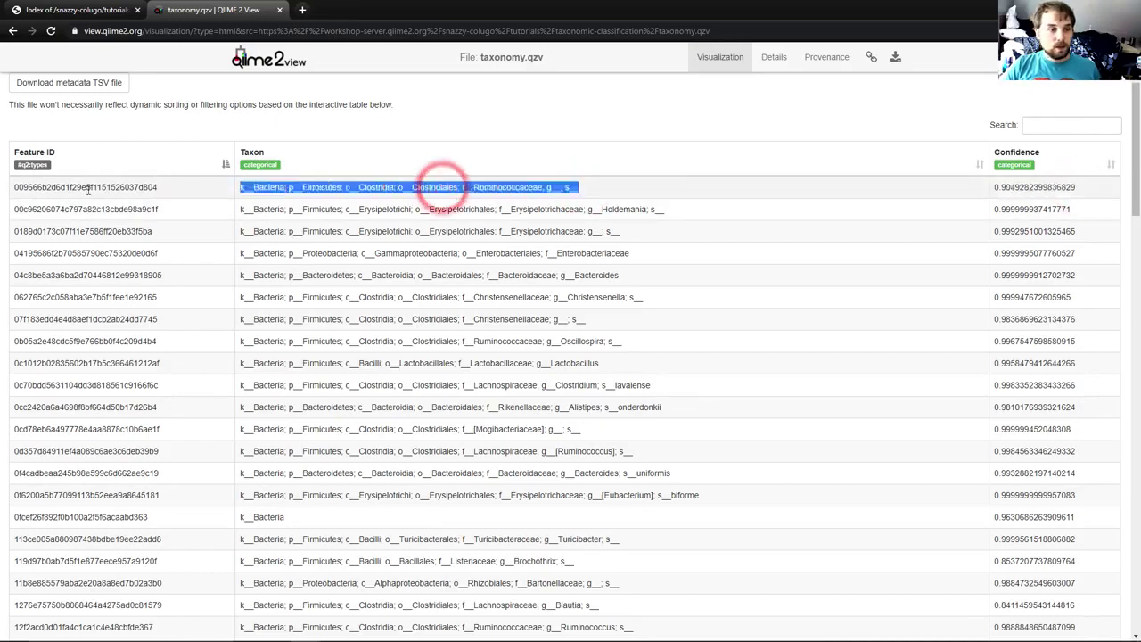
triple_click(88, 188)
left_click(423, 111)
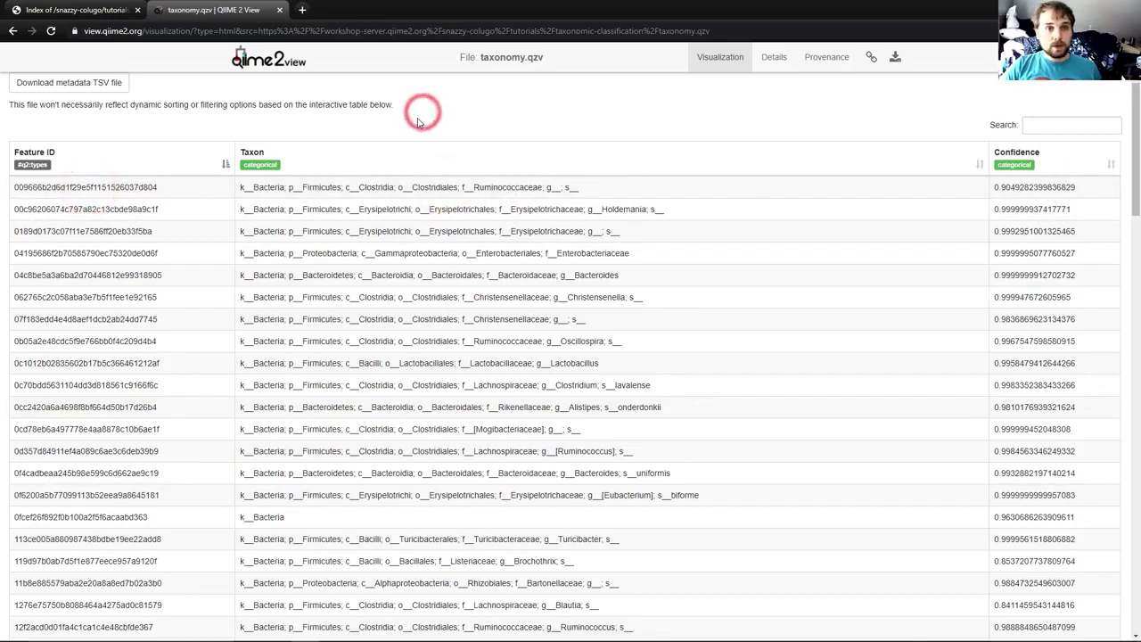
left_click(216, 165)
left_click(216, 165)
left_click(586, 153)
left_click(586, 154)
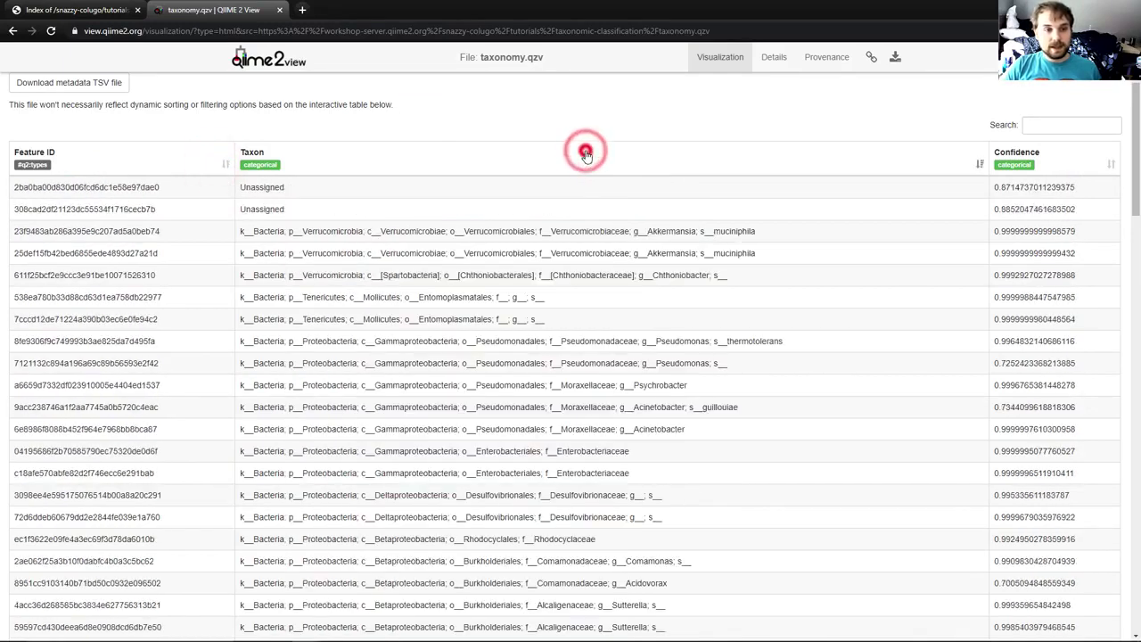
left_click(1070, 166)
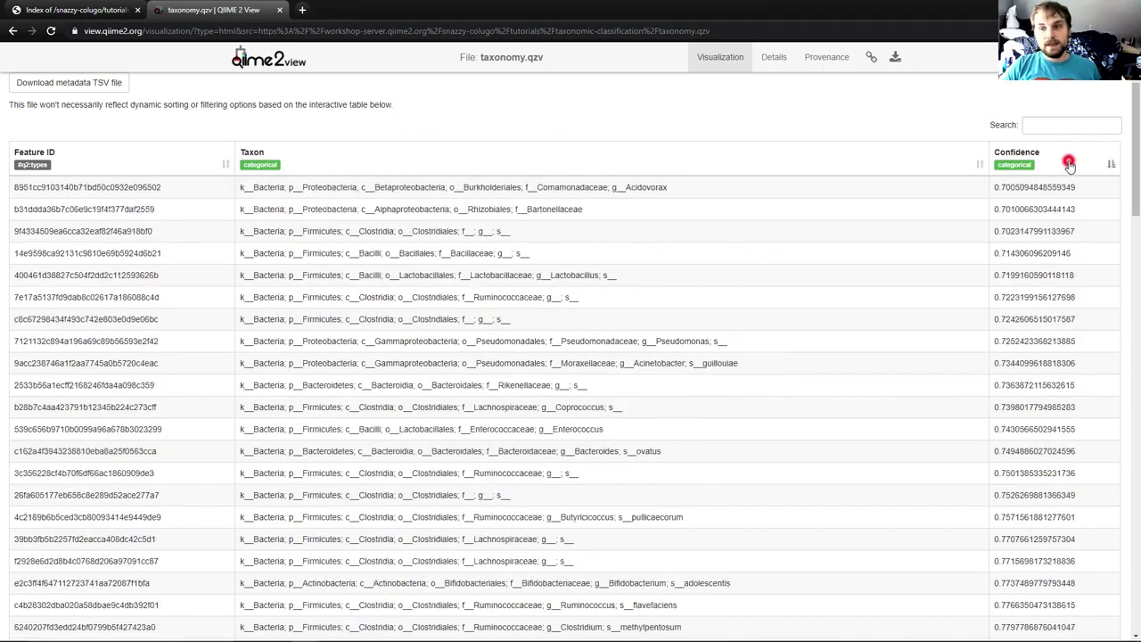
left_click(1070, 166)
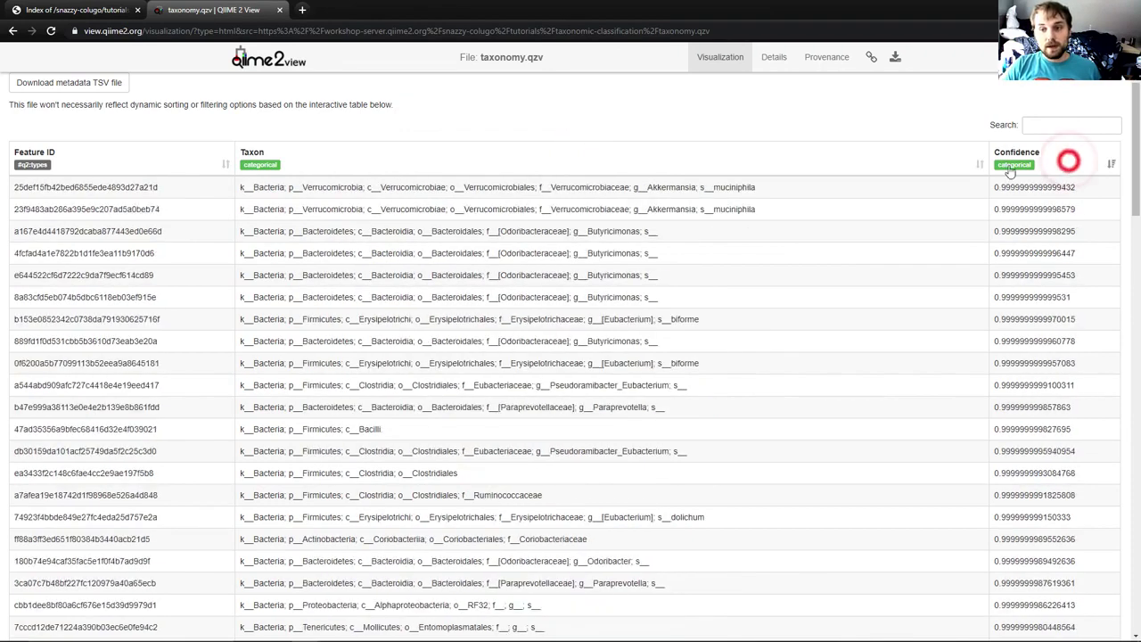
left_click(204, 166)
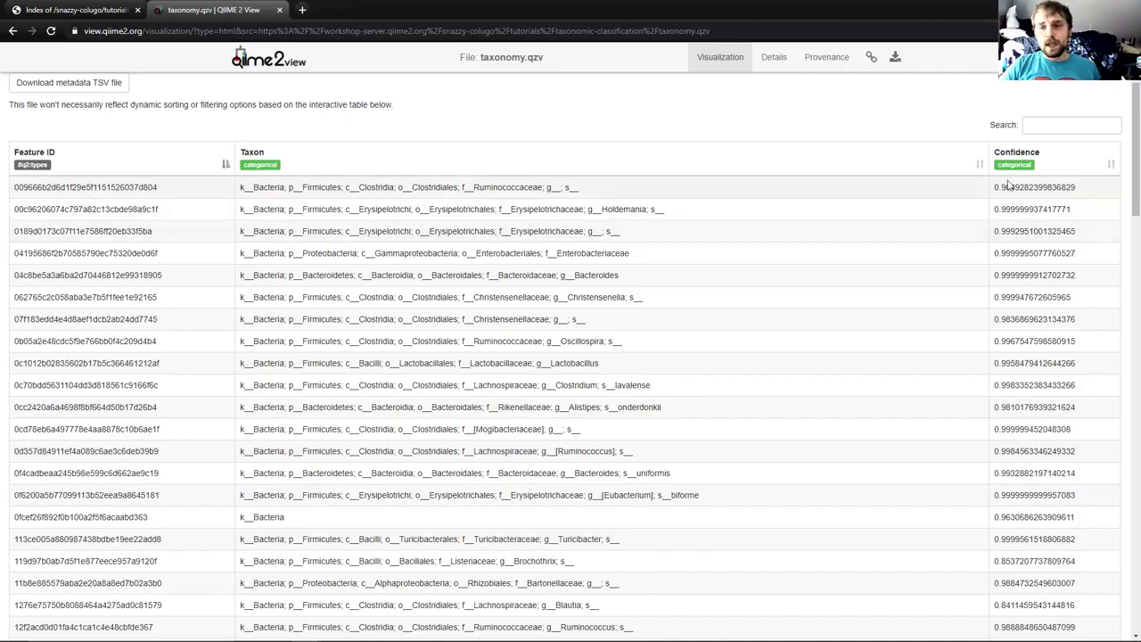
left_click(1053, 122)
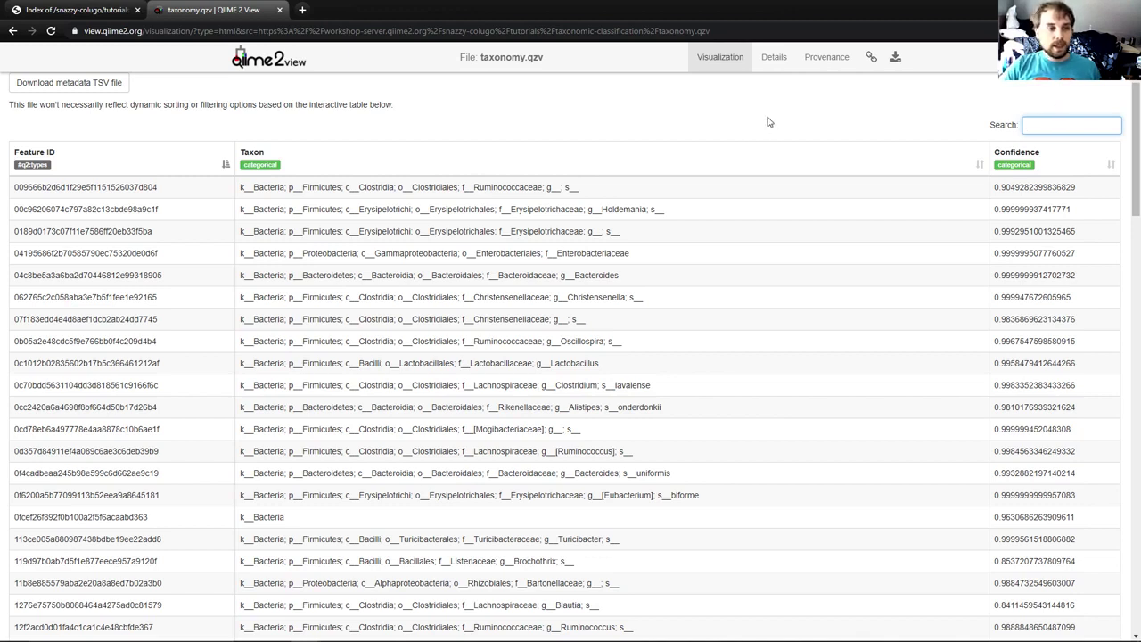
Filter the taxonomy table to one row by searching the fourth row's feature ID, then clear the search
double_click(68, 253)
right_click(68, 253)
left_click(89, 258)
left_click(1047, 125)
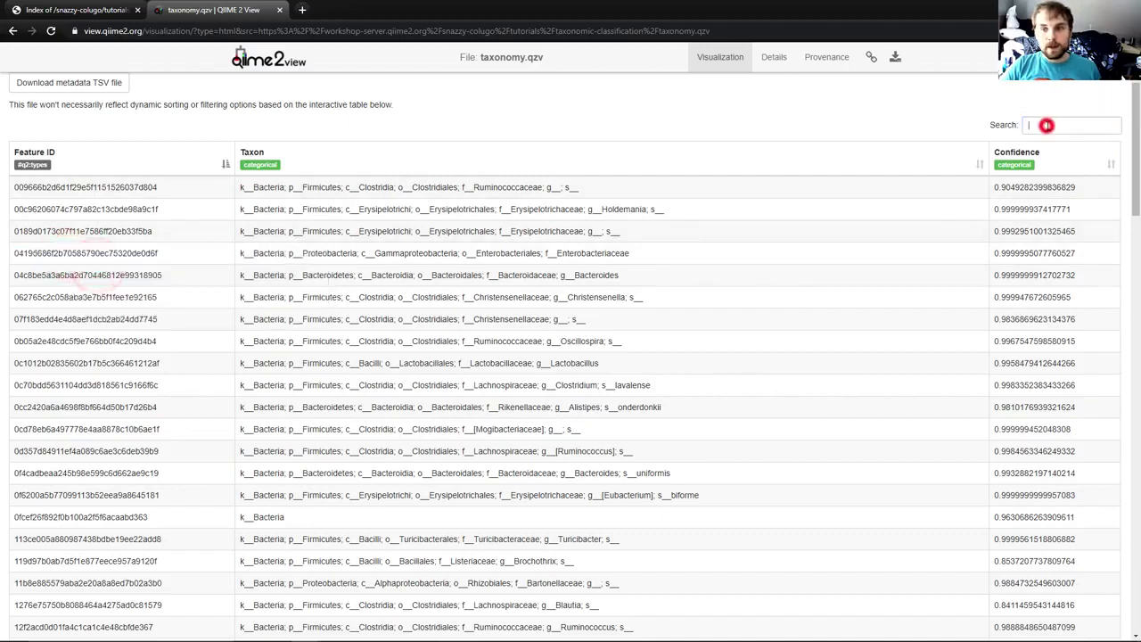
right_click(1047, 125)
left_click(1034, 219)
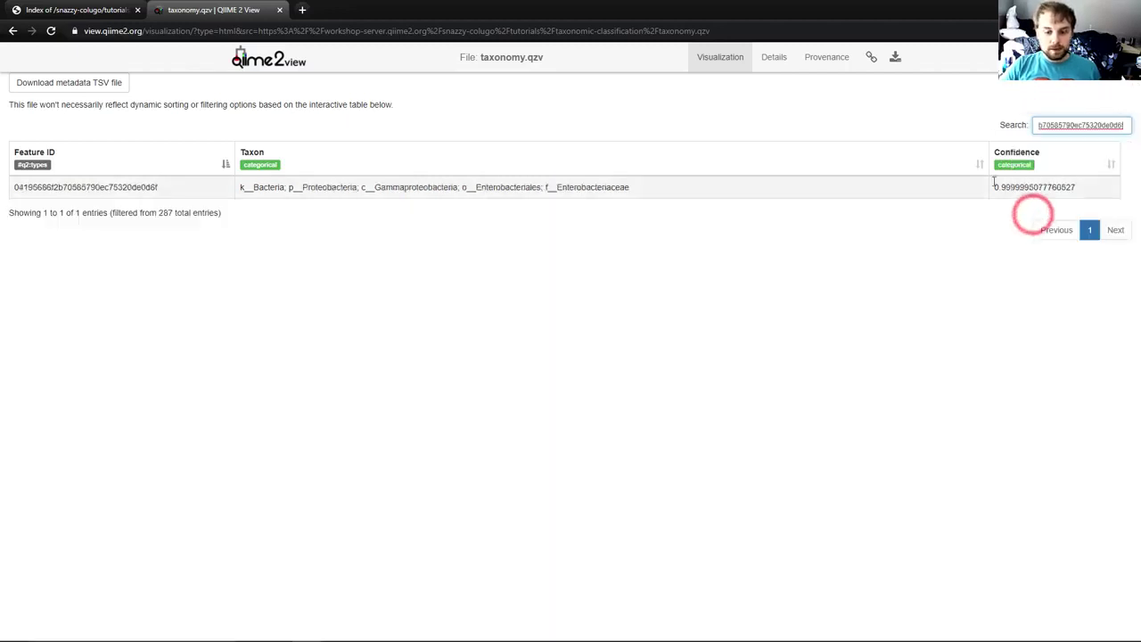
double_click(1074, 127)
key("BackSpace")
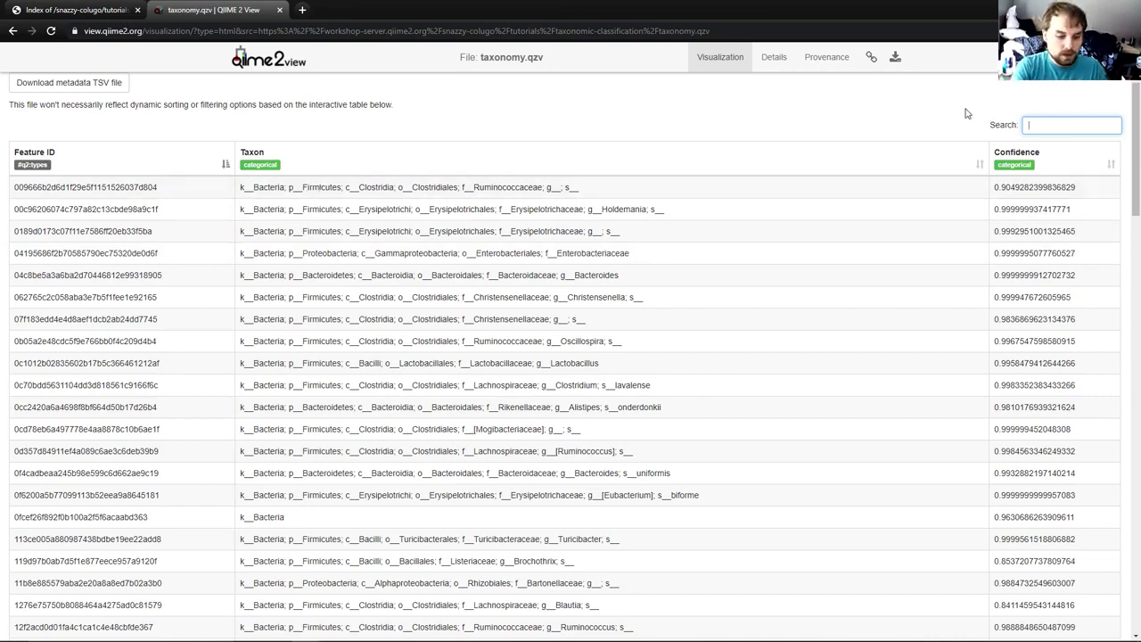
Search the table for Firmicutes, point out that phylum in the first row, then clear the search
type("firmicutes")
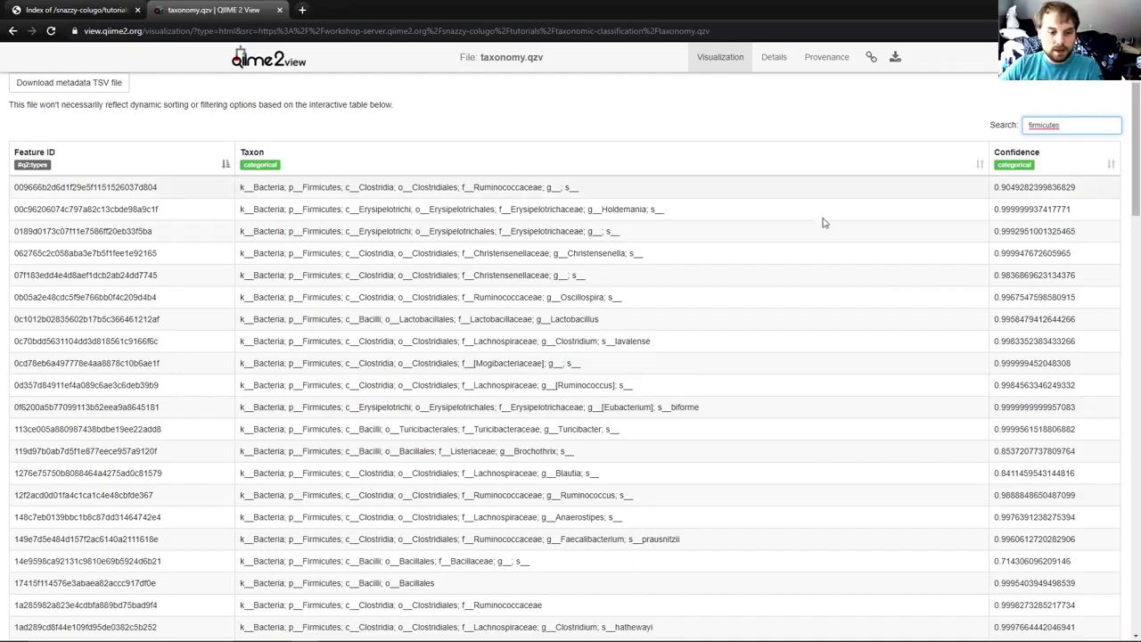
left_click_drag(286, 187, 342, 188)
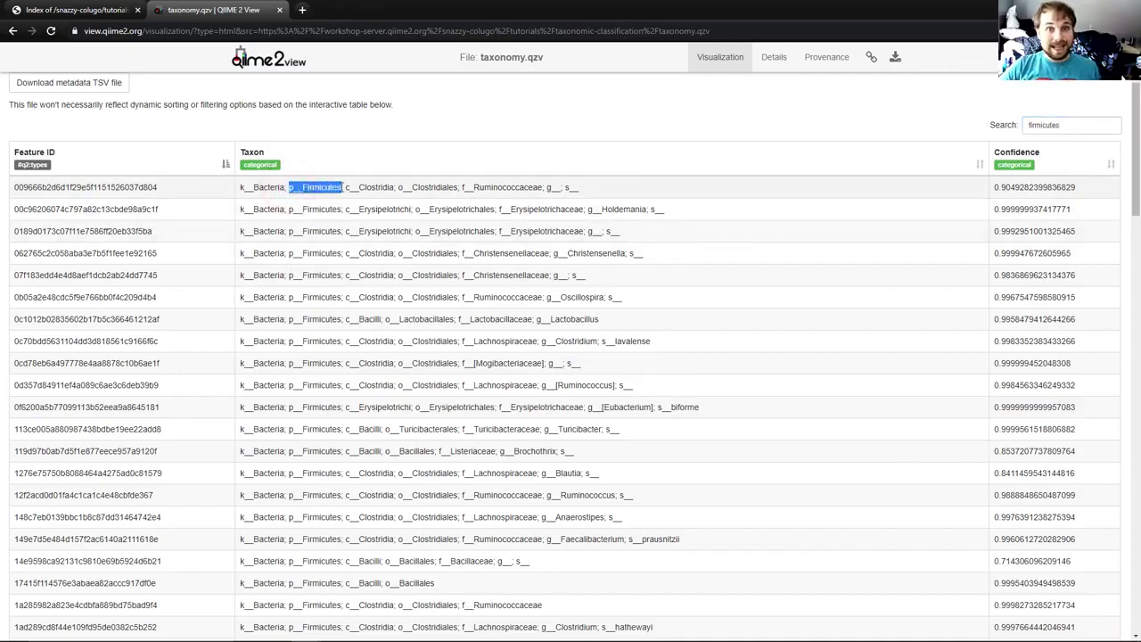
left_click(343, 187)
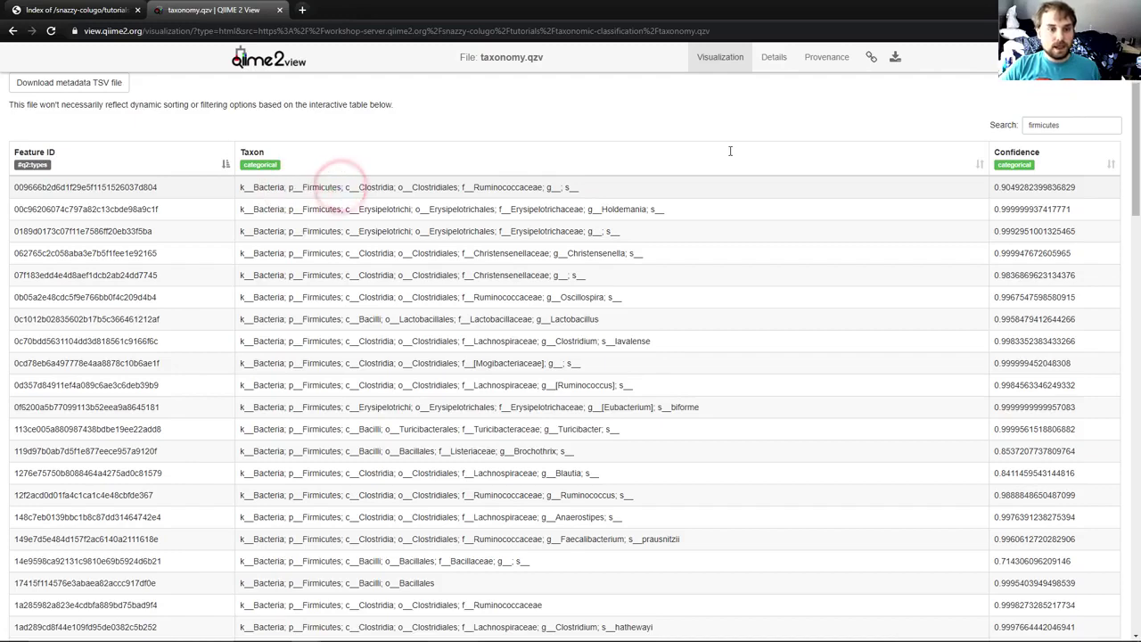
double_click(1069, 126)
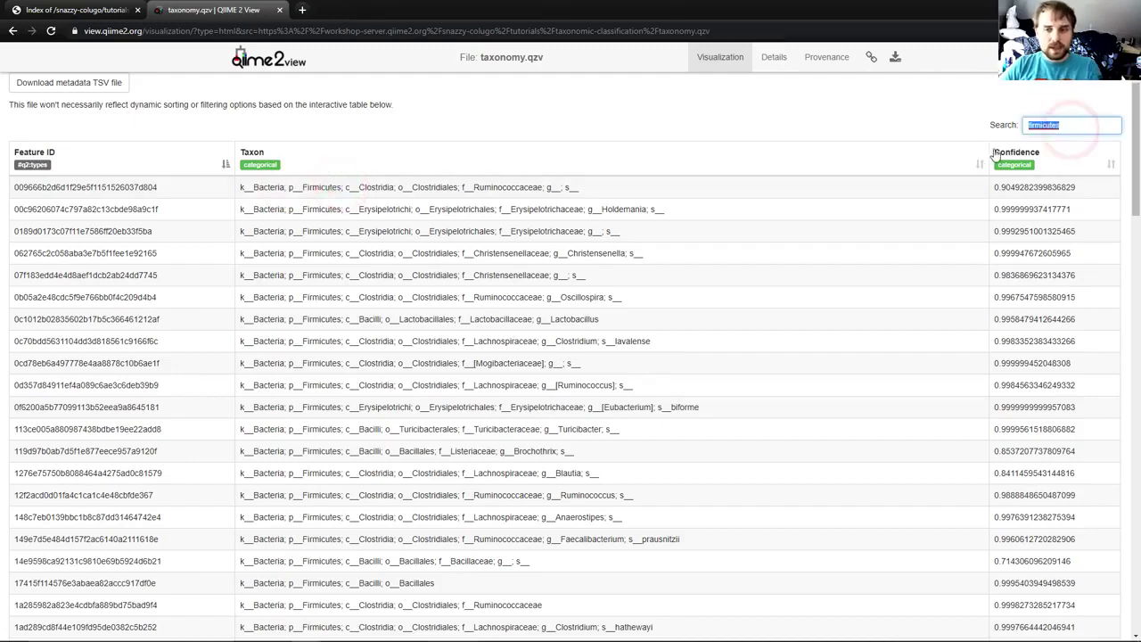
key("BackSpace")
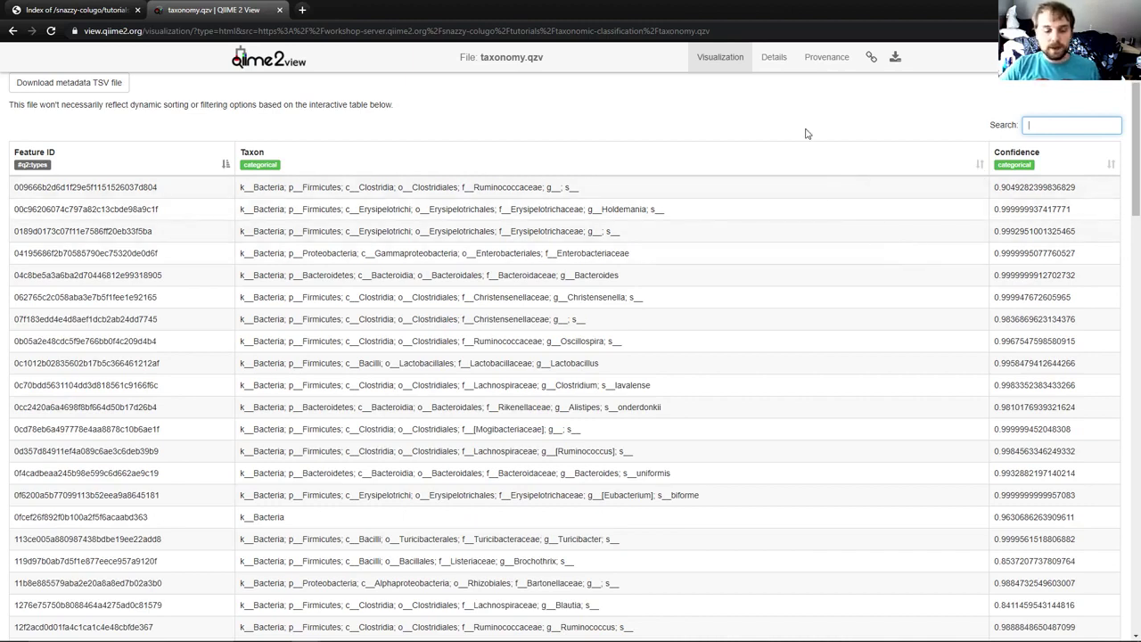
Search for 90, sort by Confidence ascending, and highlight the 0.90 confidence values
type("9")
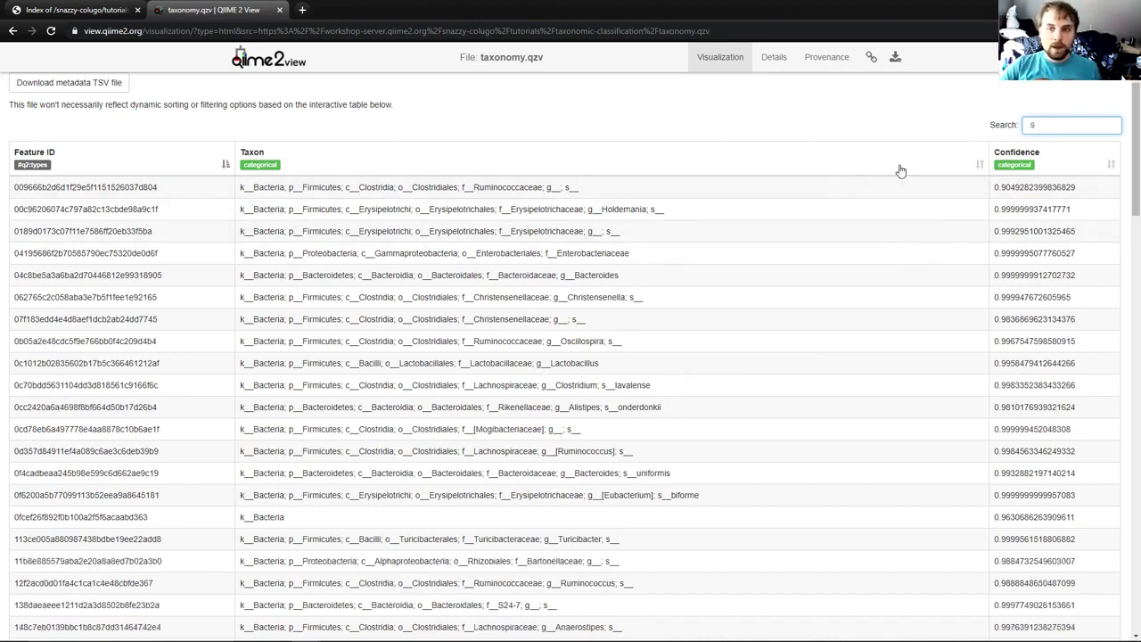
left_click(1077, 163)
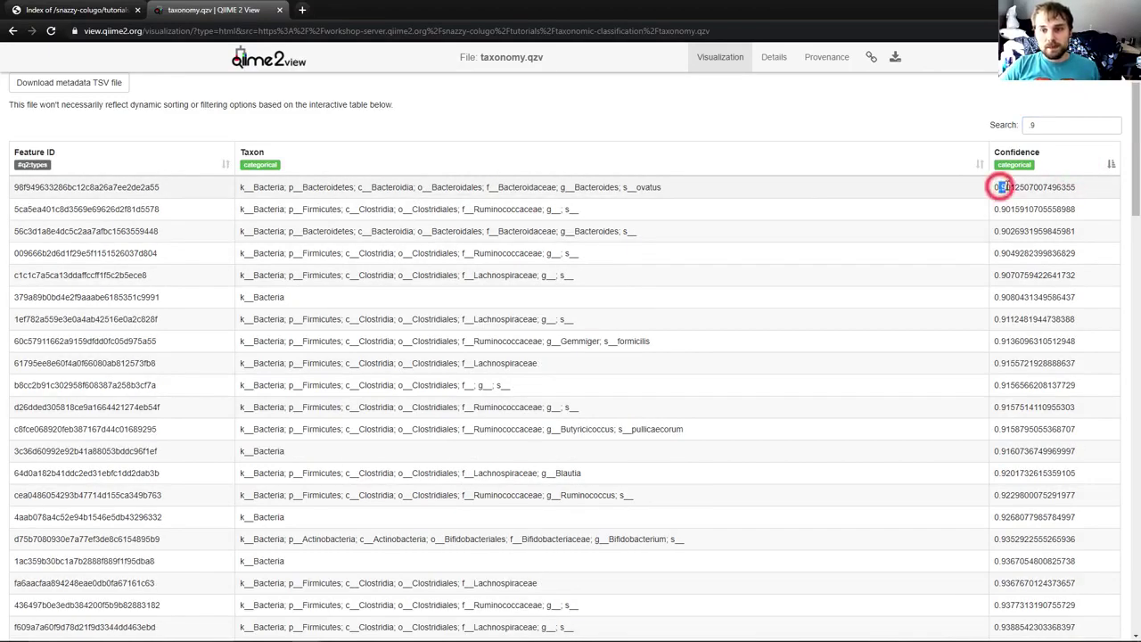
left_click(1068, 130)
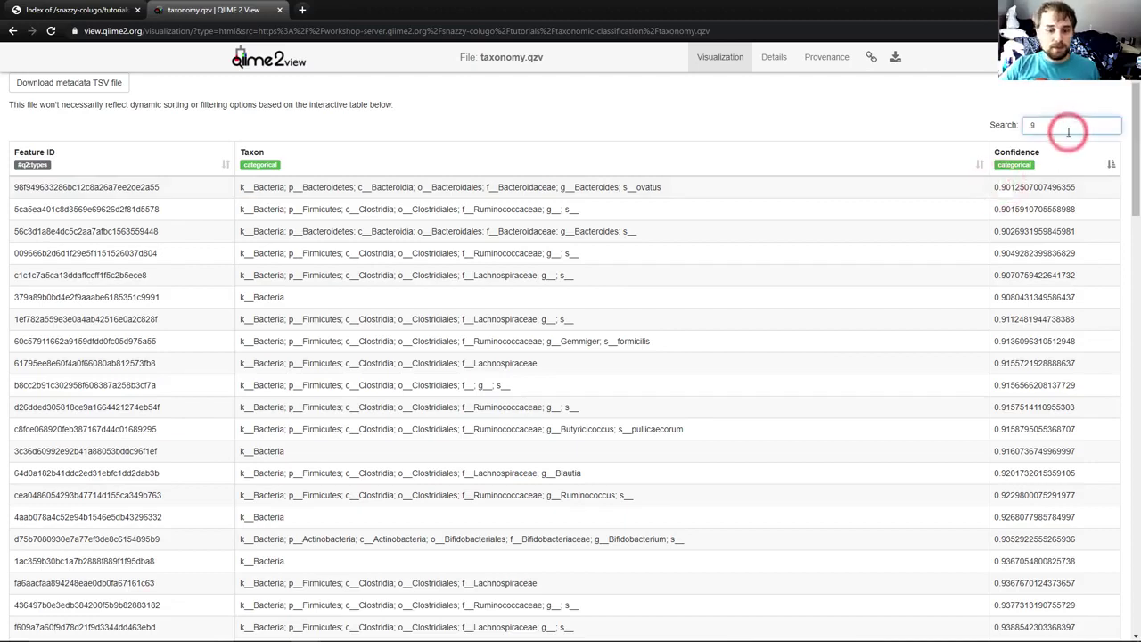
type("0")
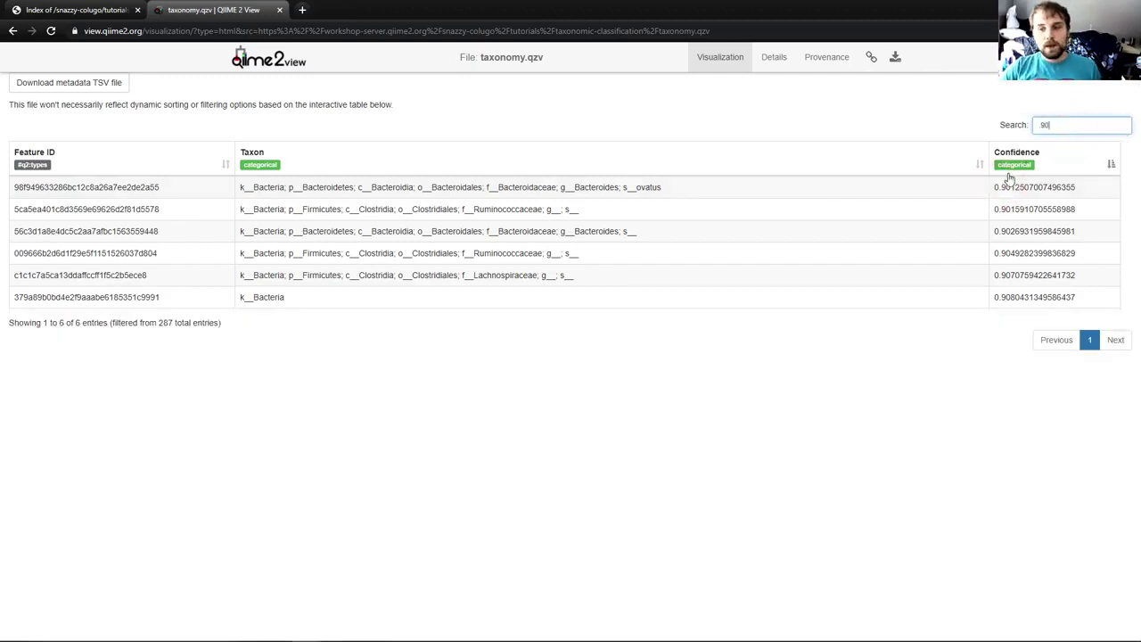
left_click_drag(999, 188, 1013, 187)
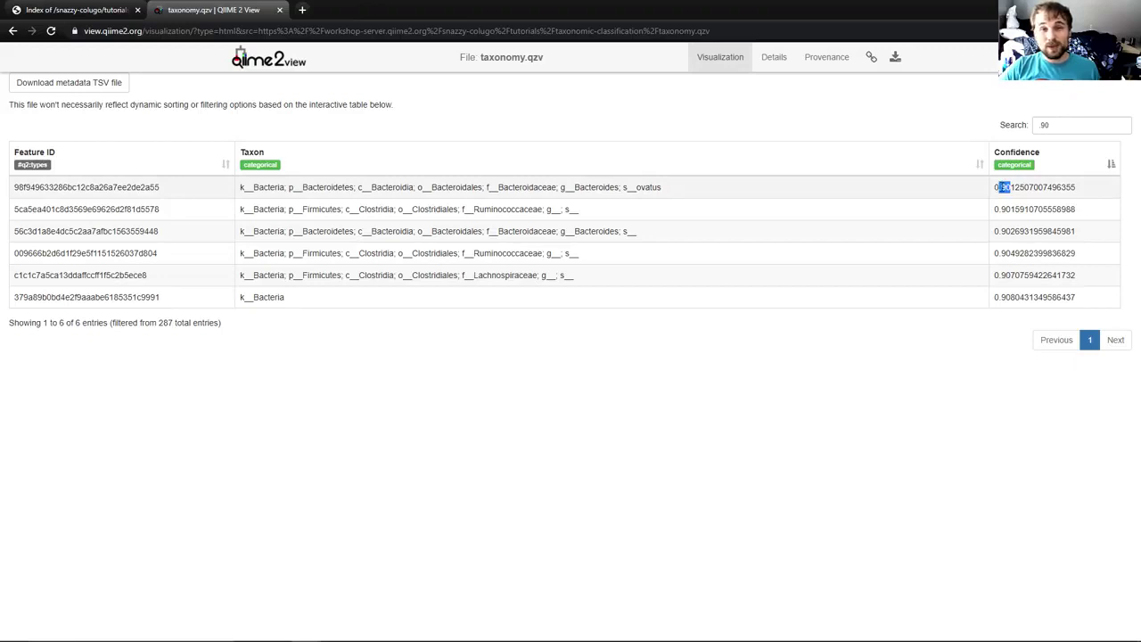
left_click(1001, 187)
left_click(999, 188)
left_click_drag(998, 188, 1012, 187)
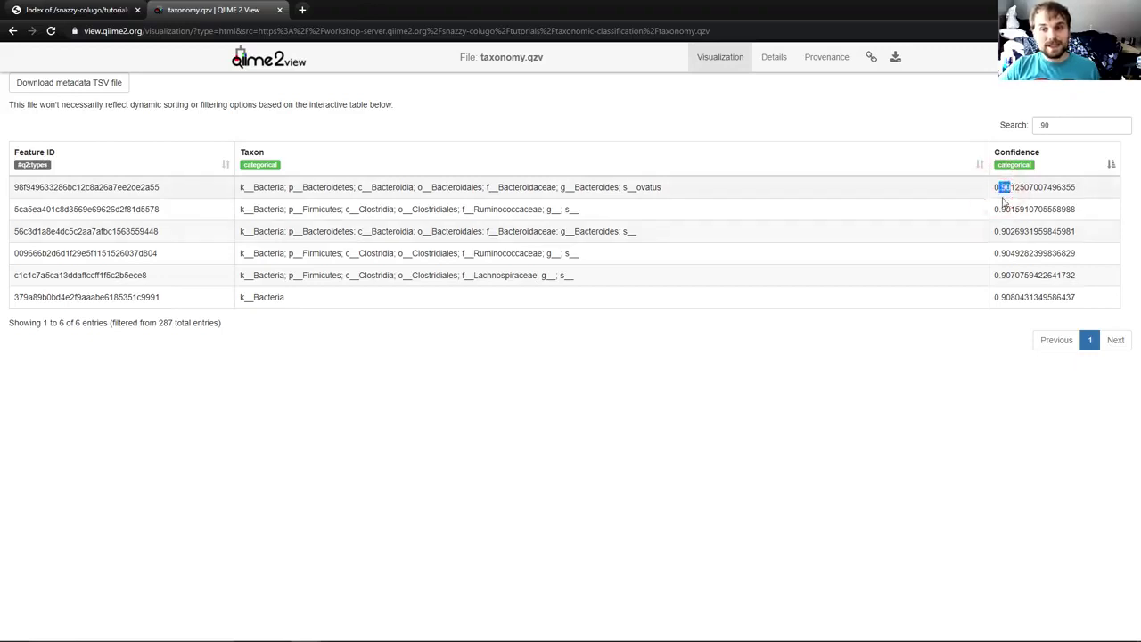
Change the search to 98 to show 0.98 confidences, then empty the search box
left_click(1078, 126)
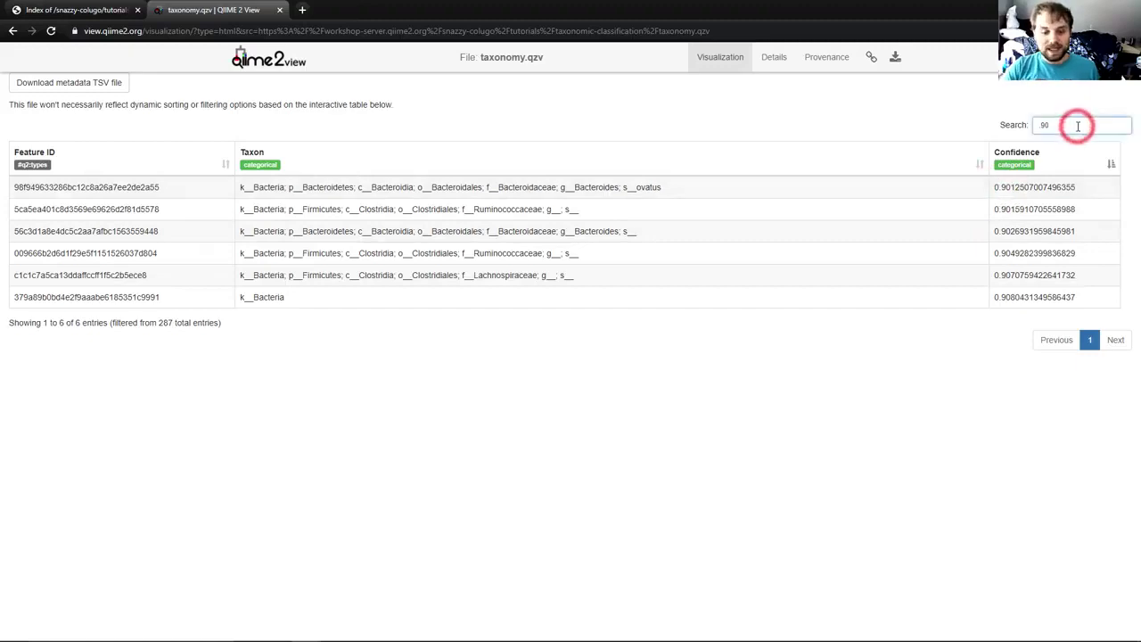
key("BackSpace")
type("8")
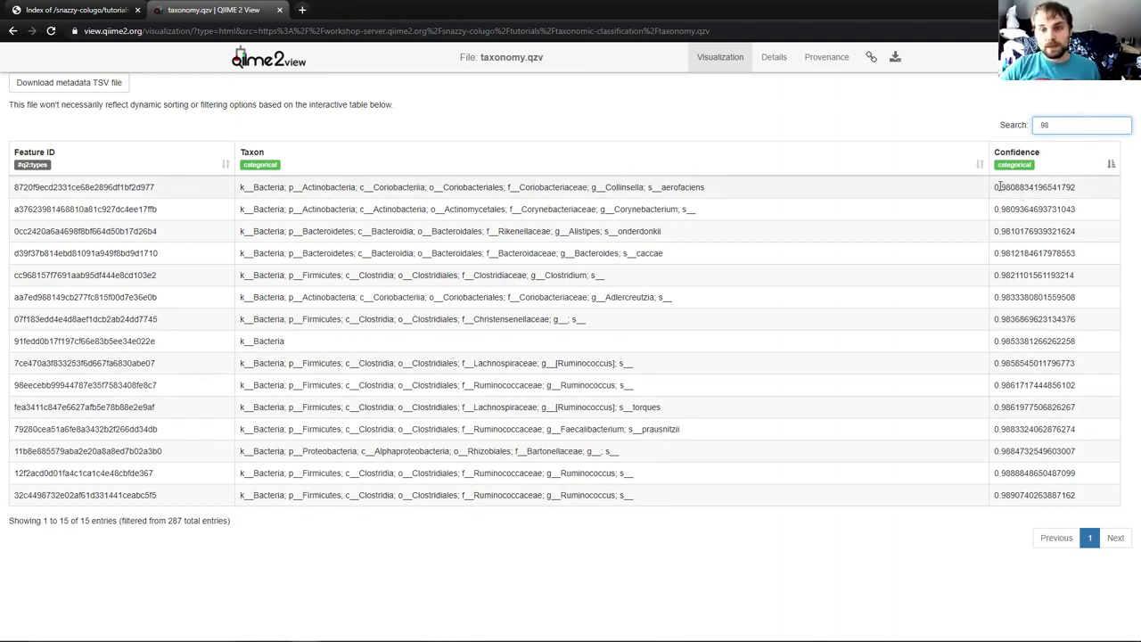
left_click_drag(1000, 187, 1011, 187)
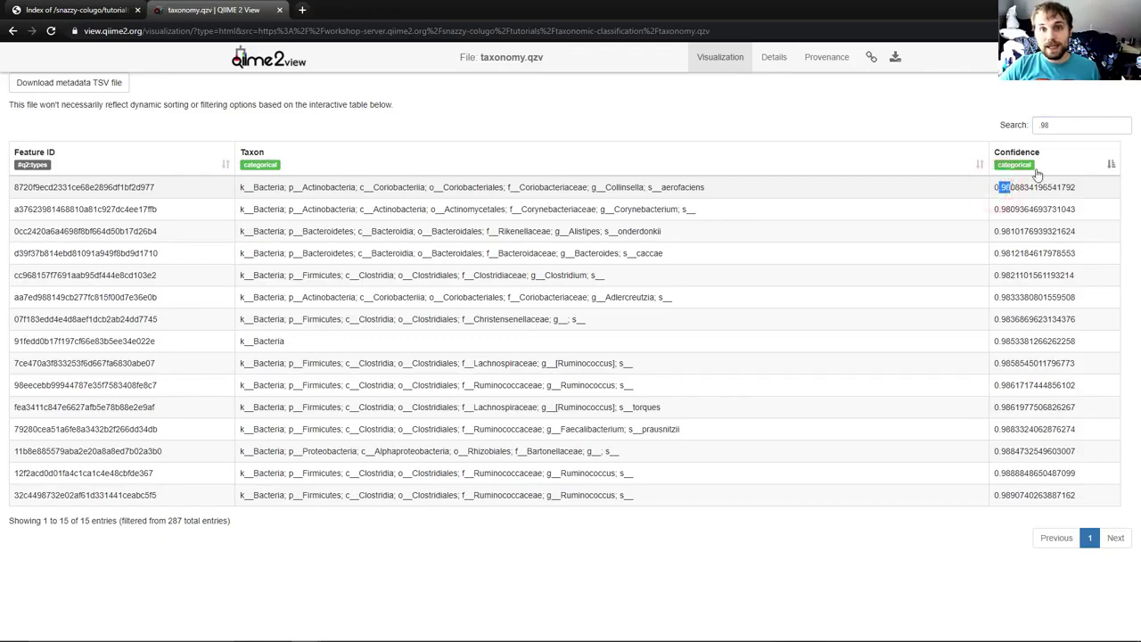
double_click(1074, 129)
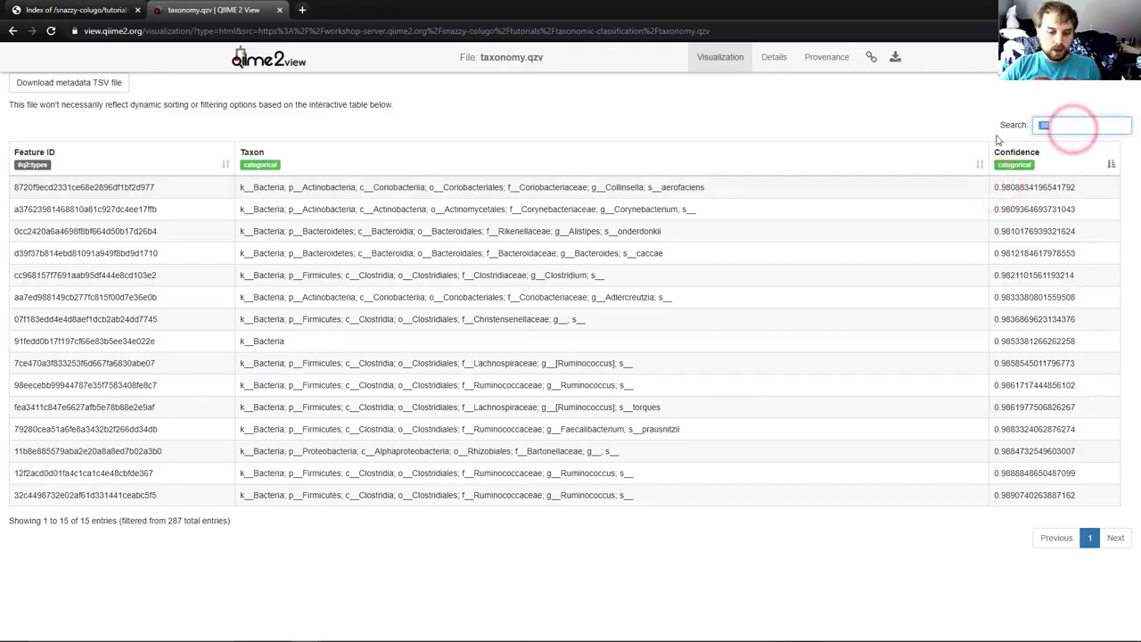
key("BackSpace")
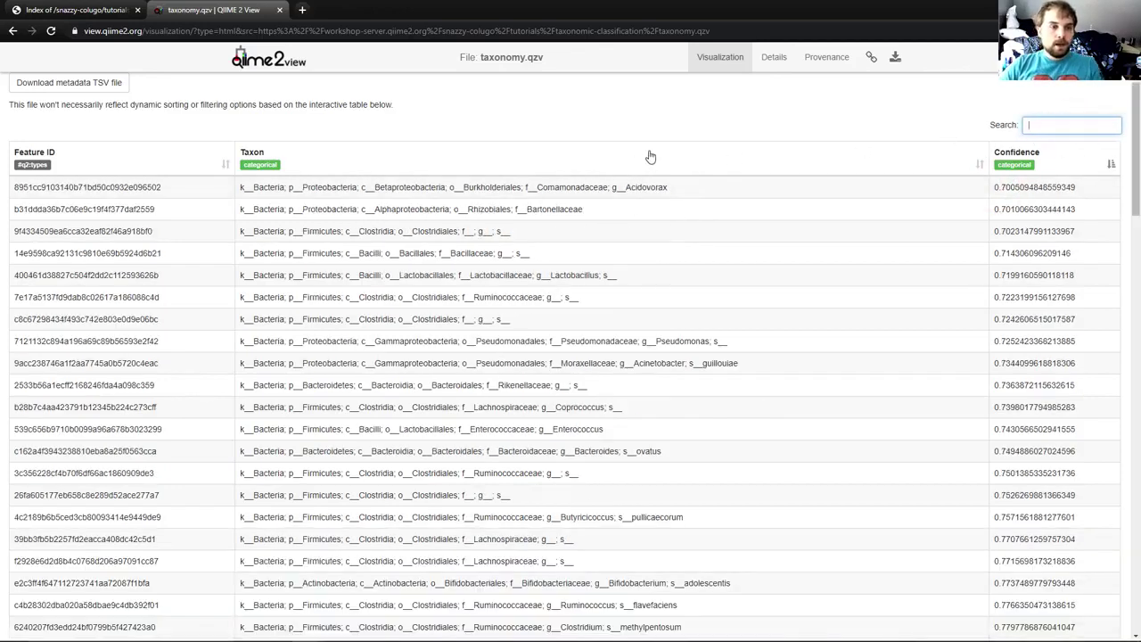
key("alt+Tab")
key("alt+Tab")
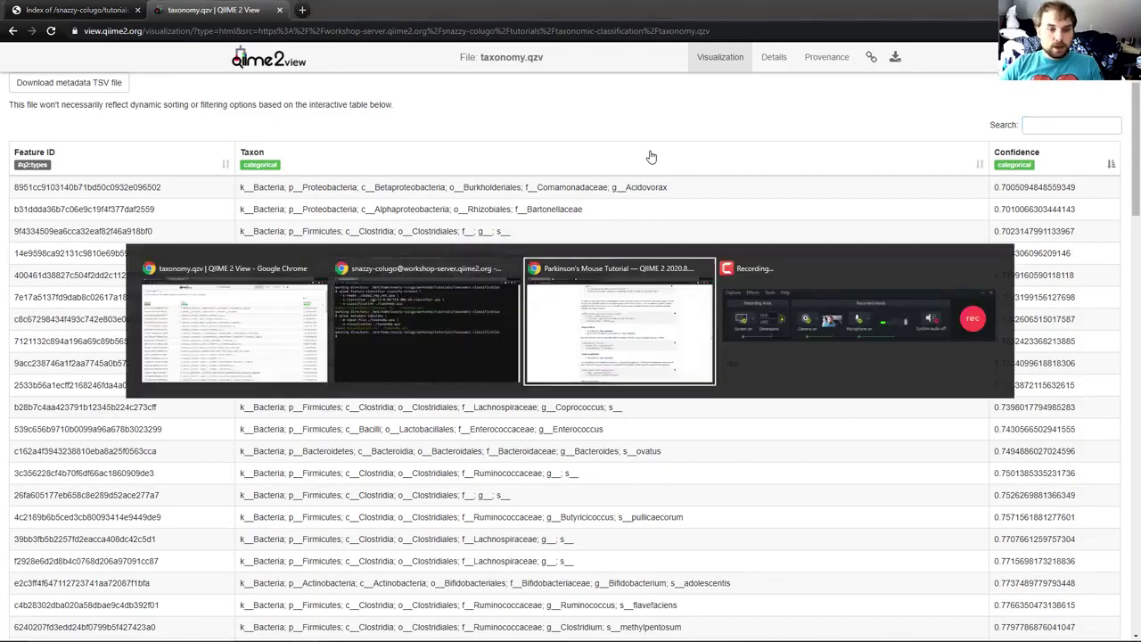
Copy the feature-table tabulate-seqs command for dada2_rep_set.qza from the tutorial
scroll(634, 356, "down", 3)
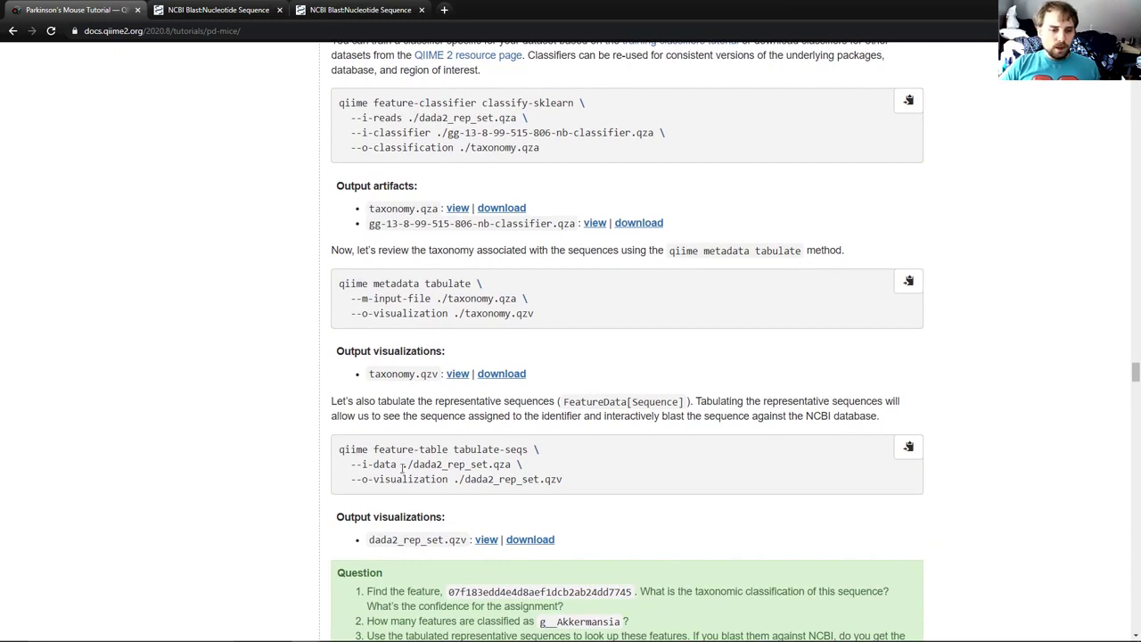
left_click_drag(402, 467, 512, 465)
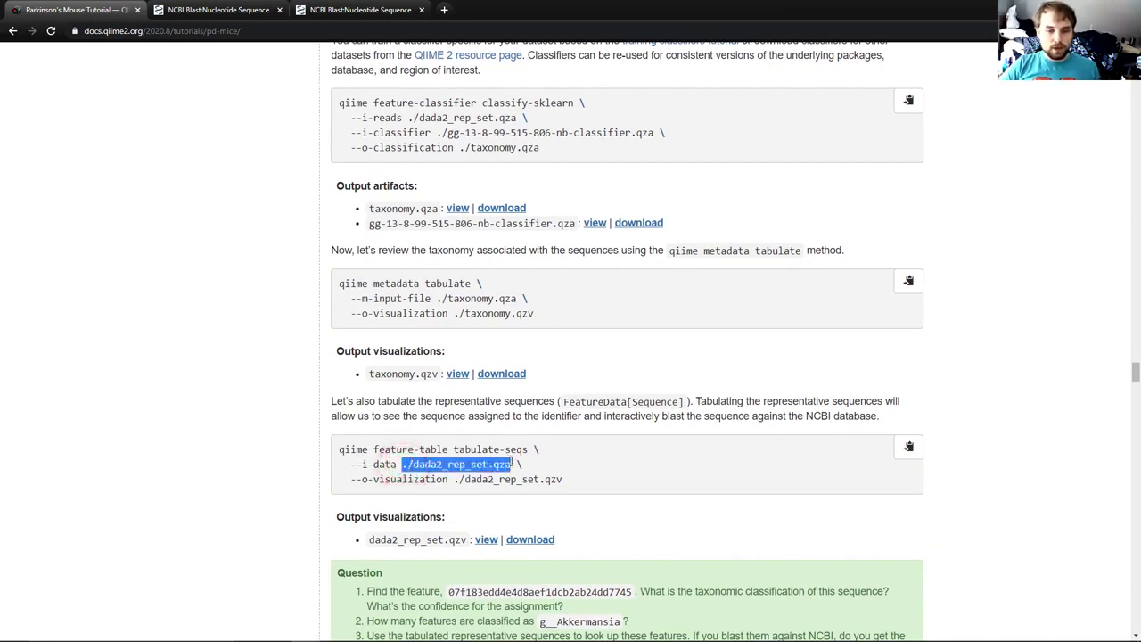
scroll(639, 510, "down", 1)
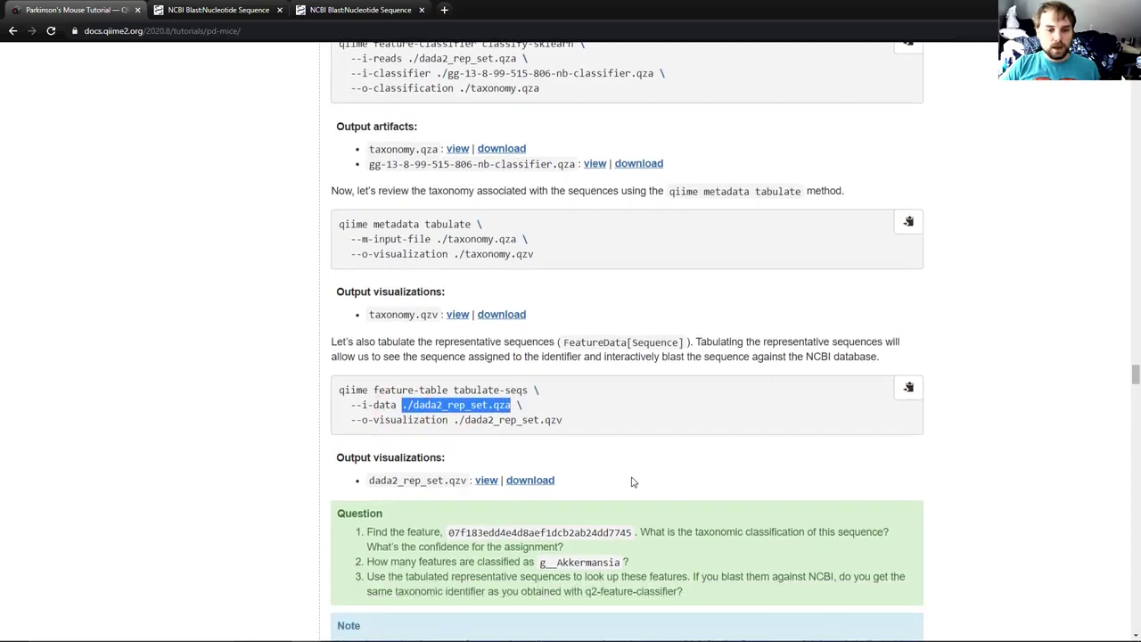
left_click(633, 478)
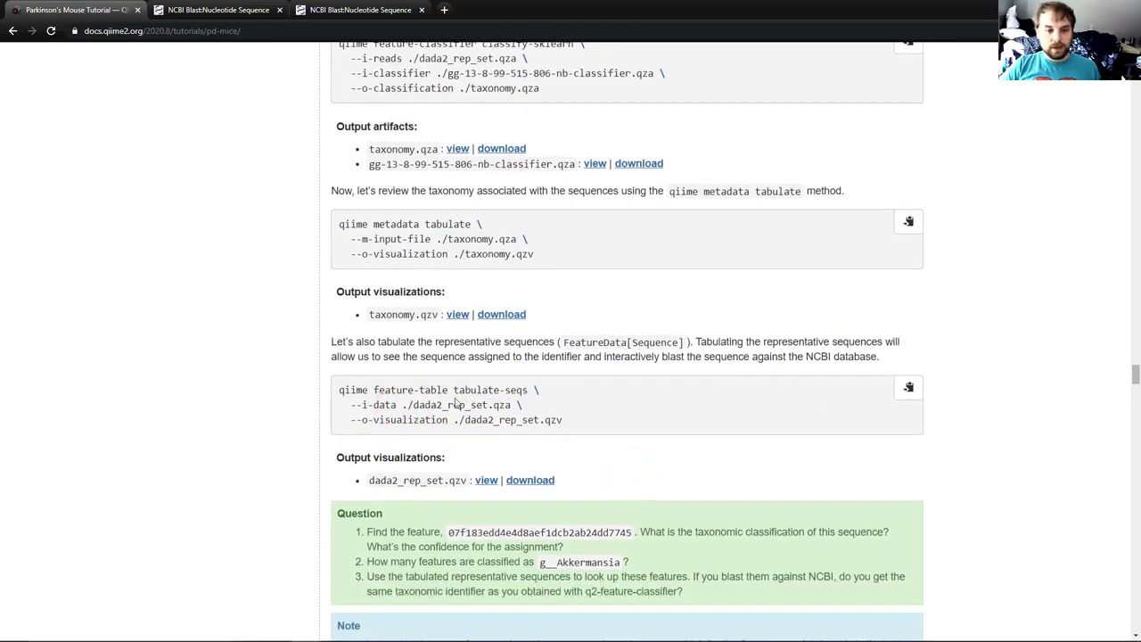
left_click(909, 386)
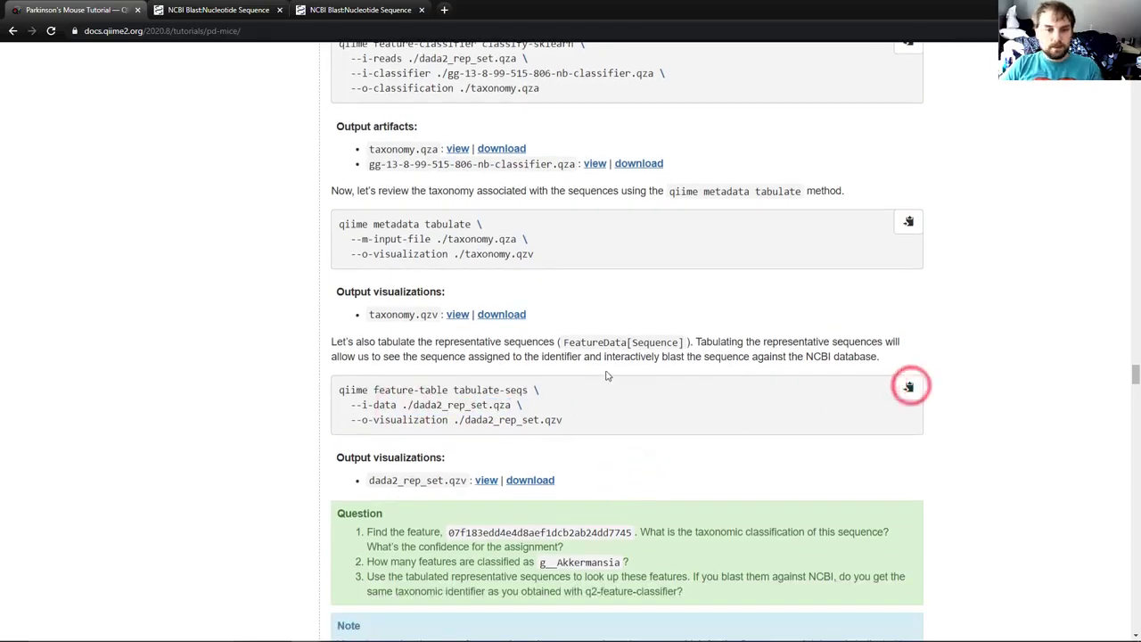
Run the pasted tabulate-seqs command in the terminal to save dada2_rep_set.qzv
key("alt+Tab")
key("alt+Tab")
key("ctrl+shift+v")
key("Return")
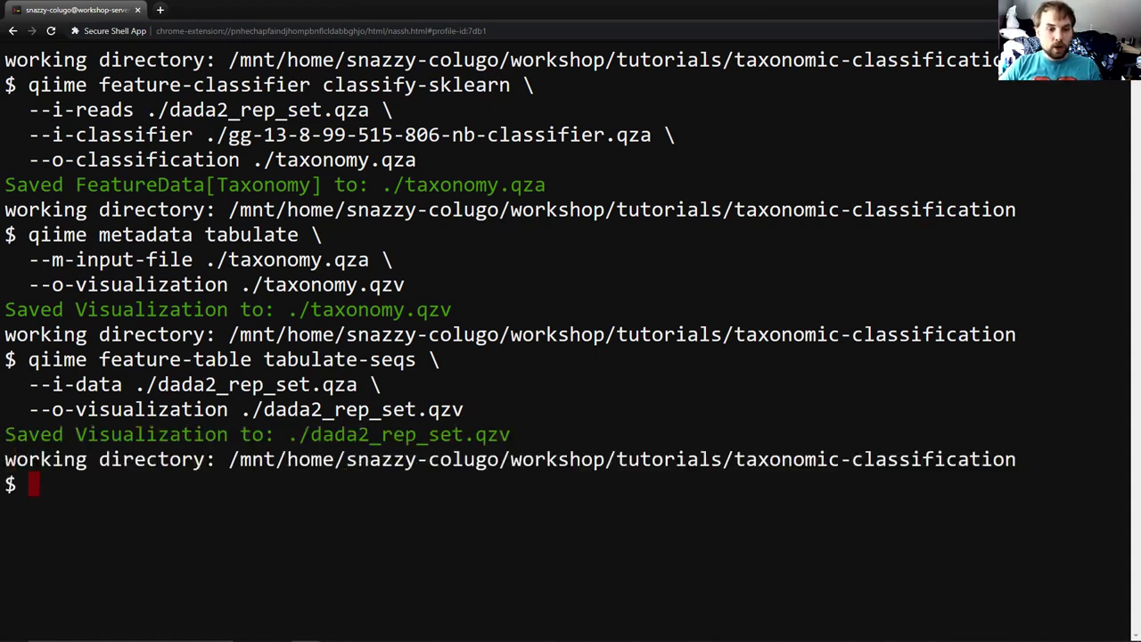
key("alt+Tab")
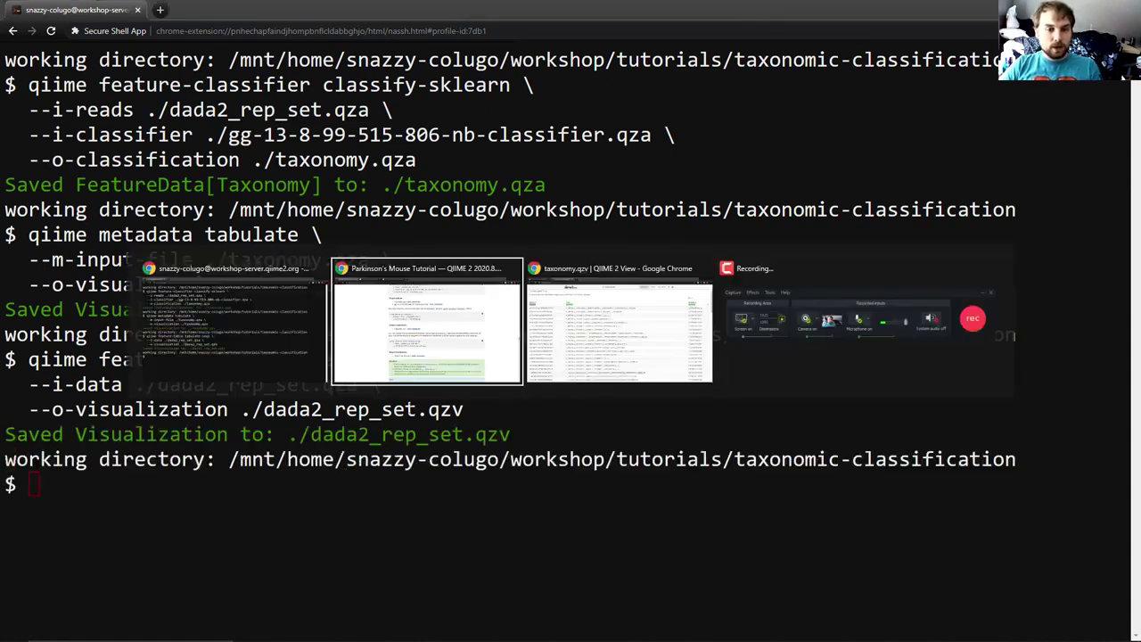
key("Tab")
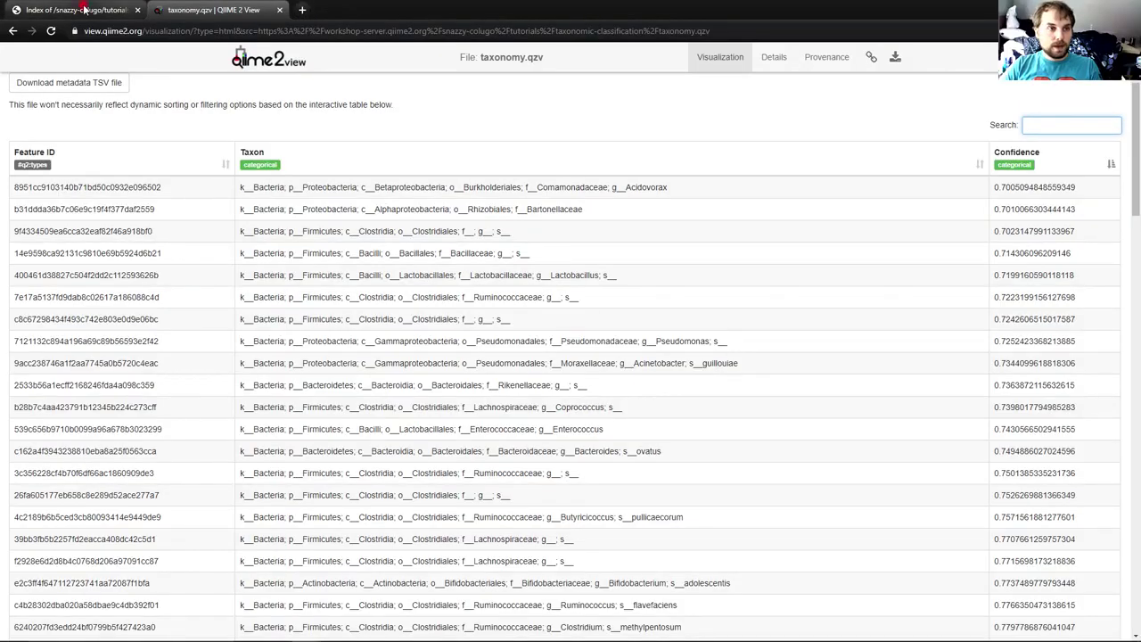
Refresh the workshop server file index and copy the dada2_rep_set.qzv link address
left_click(82, 9)
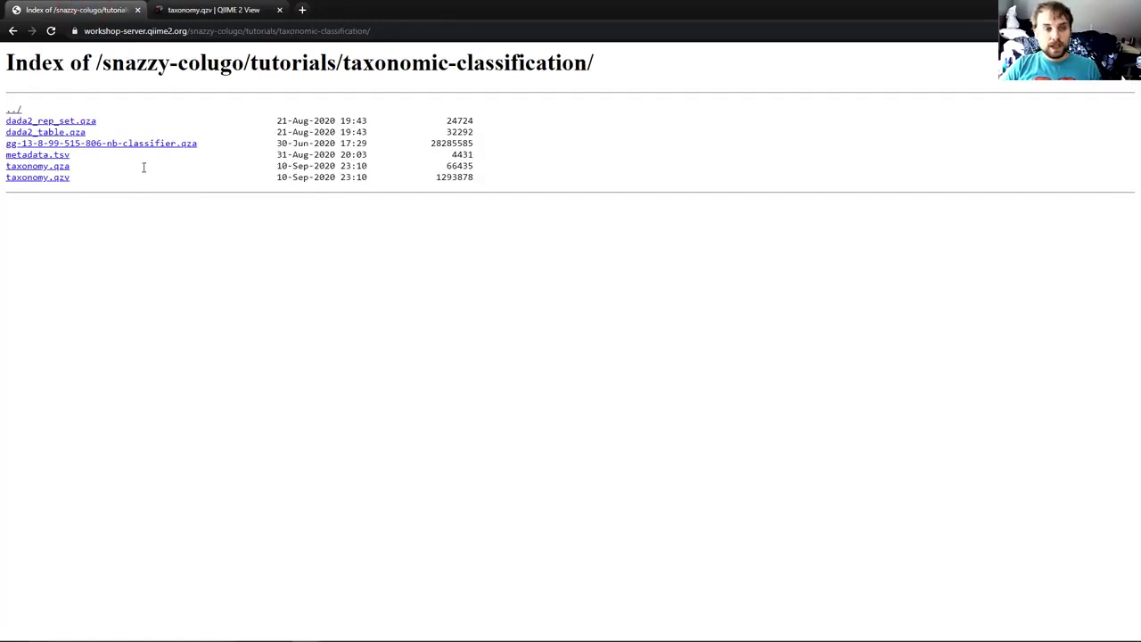
left_click(50, 31)
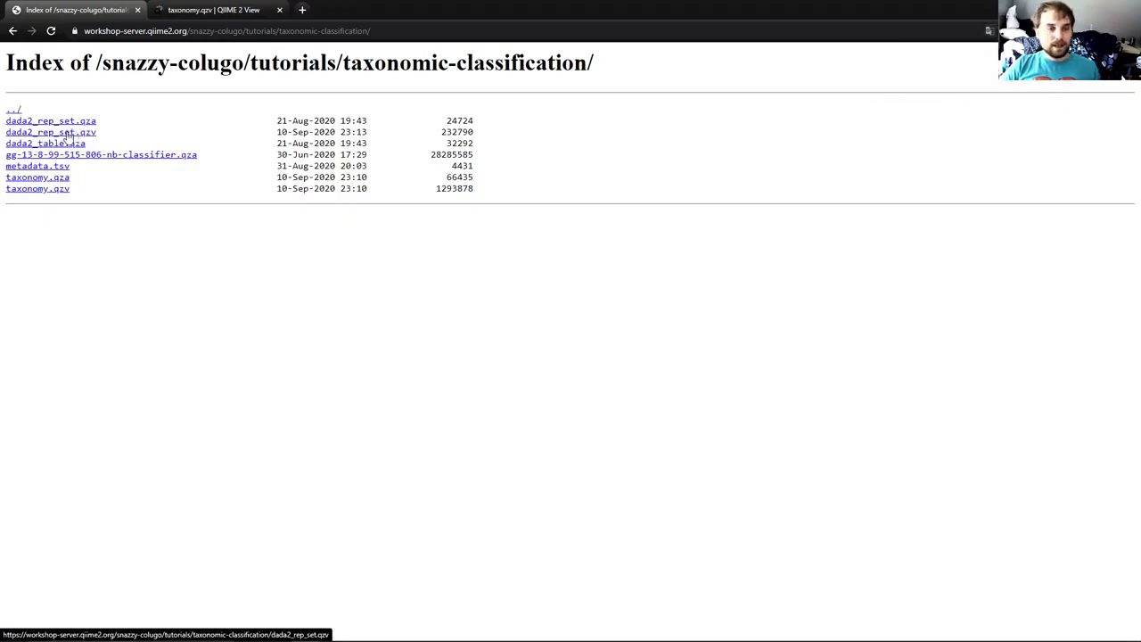
right_click(70, 135)
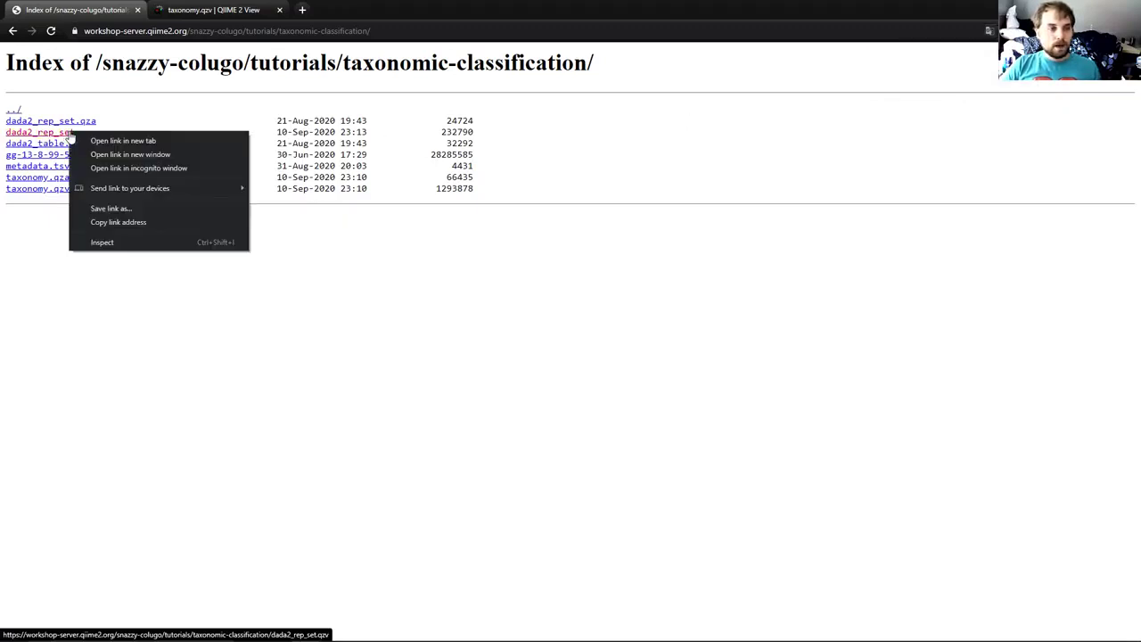
left_click(110, 223)
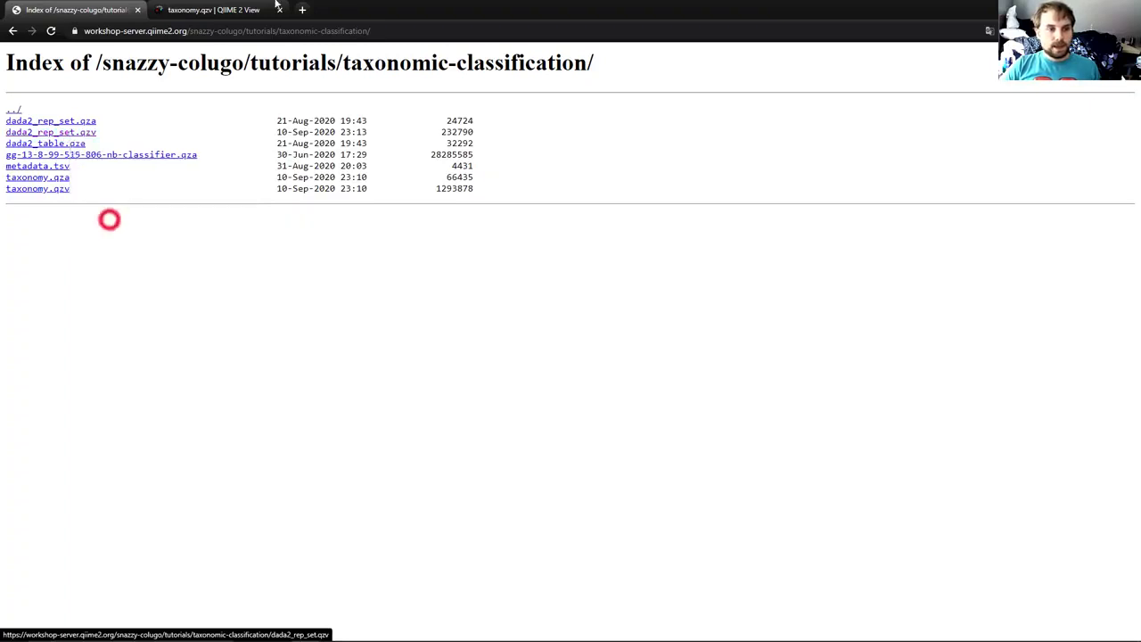
Load the copied dada2_rep_set.qzv link in QIIME 2 View as a file from the web
left_click(302, 10)
type("qiime view")
key("Return")
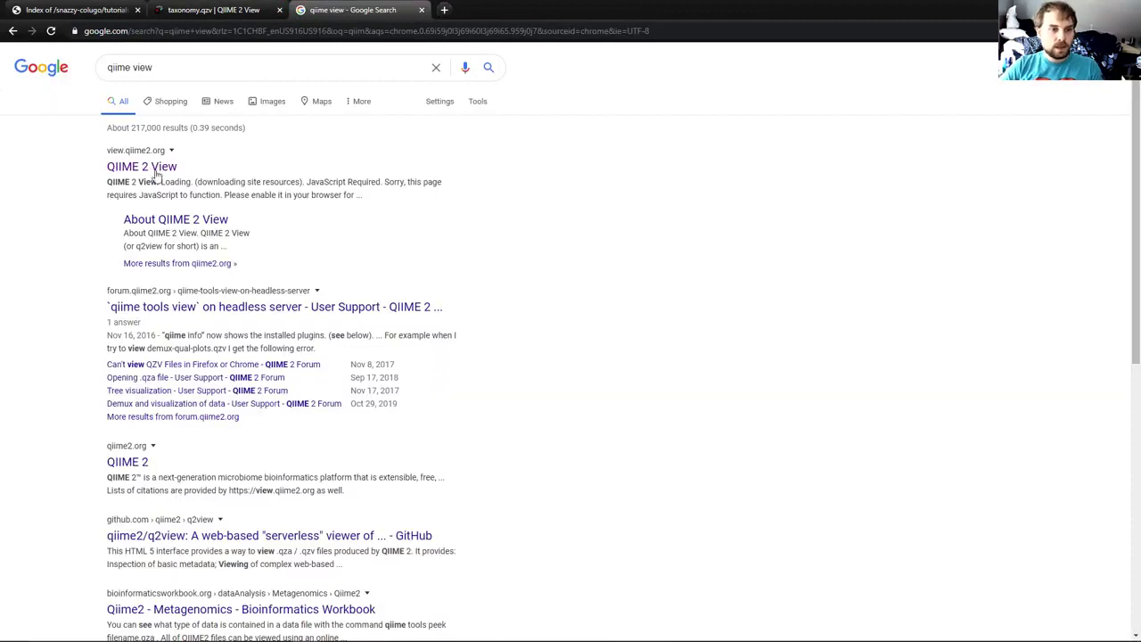
left_click(156, 166)
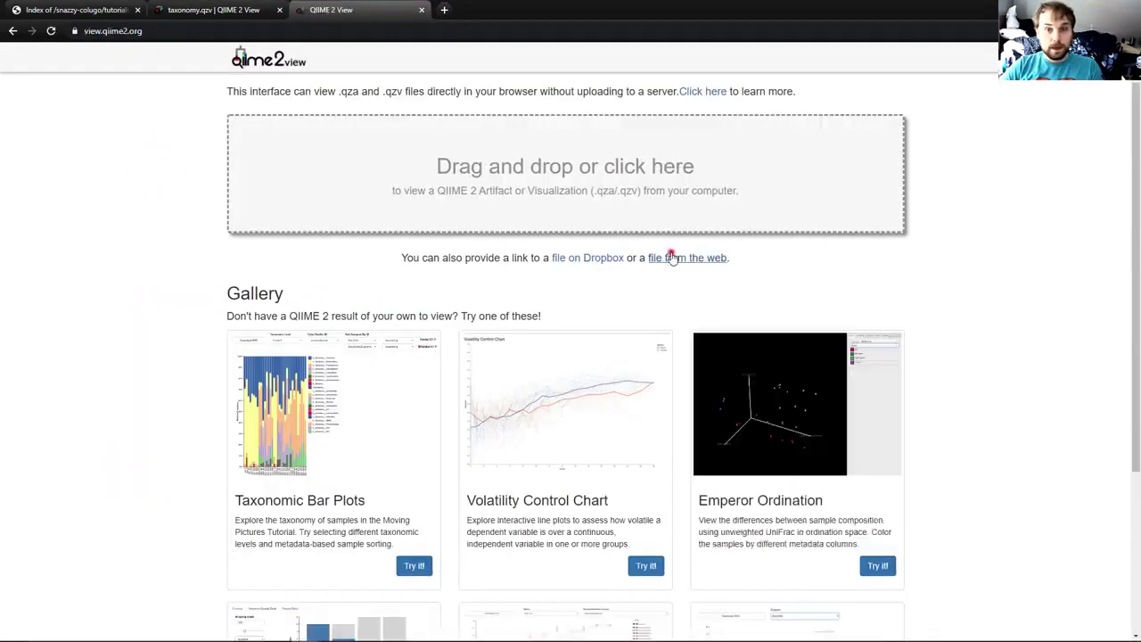
left_click(672, 257)
right_click(461, 268)
left_click(487, 365)
left_click(884, 264)
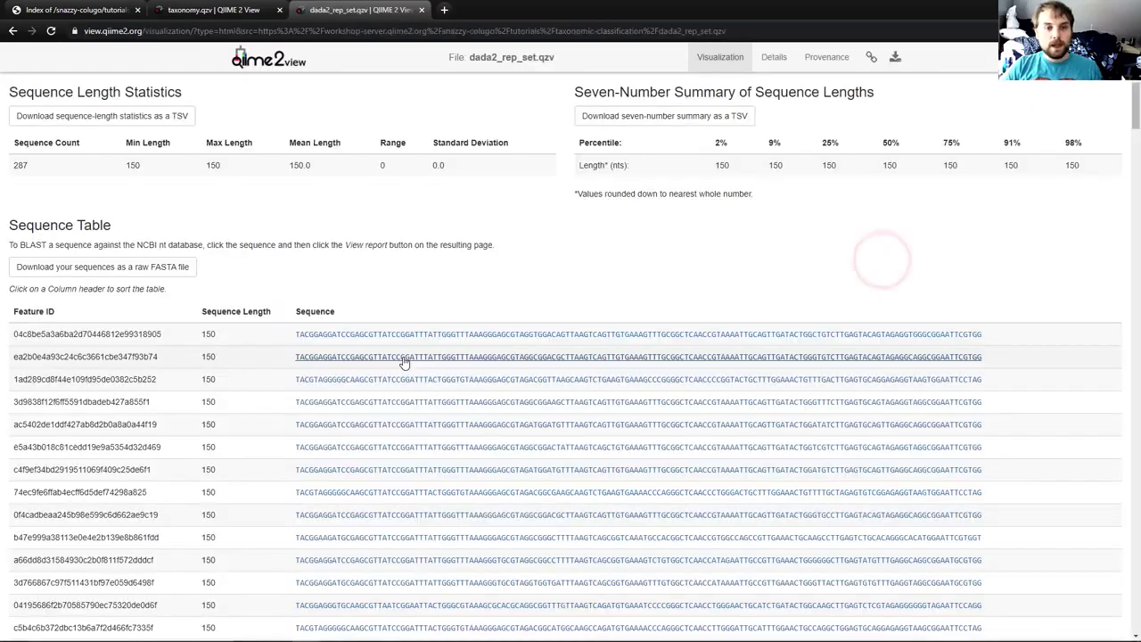
Point out the first feature ID, the 150-nt min/max/mean lengths and first sequence, then return to the tutorial
double_click(54, 334)
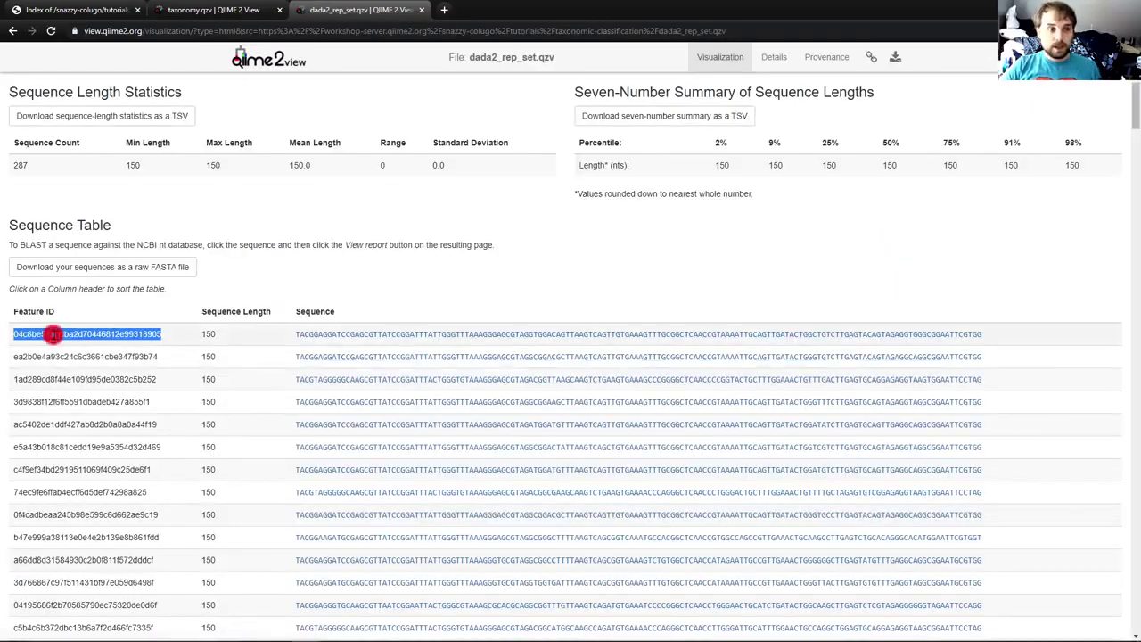
double_click(208, 334)
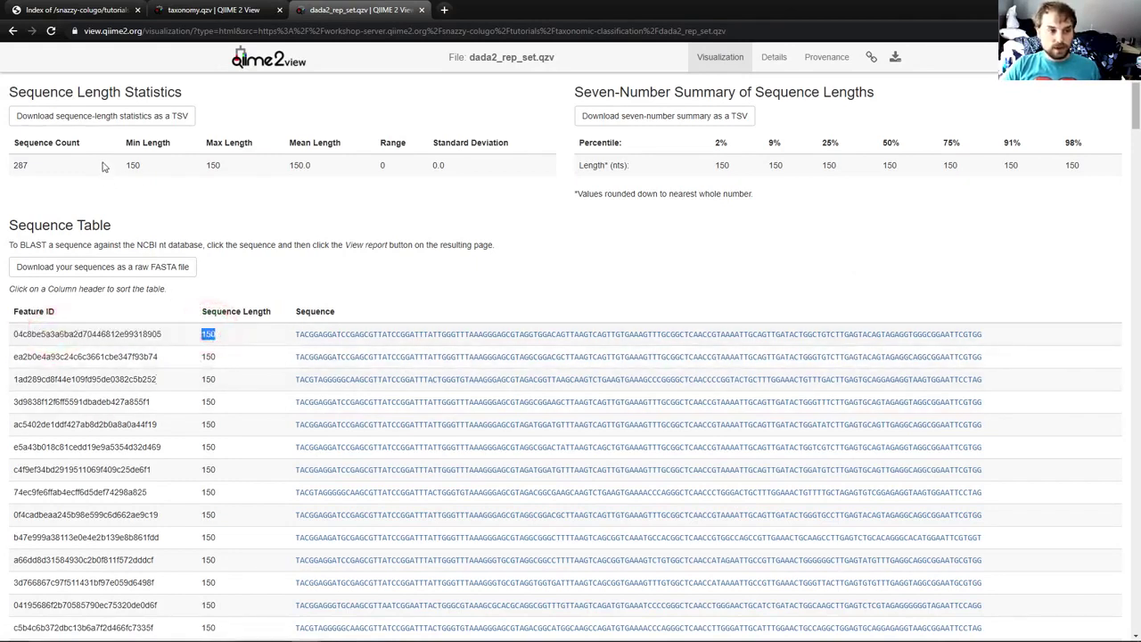
left_click_drag(125, 166, 320, 163)
left_click(310, 249)
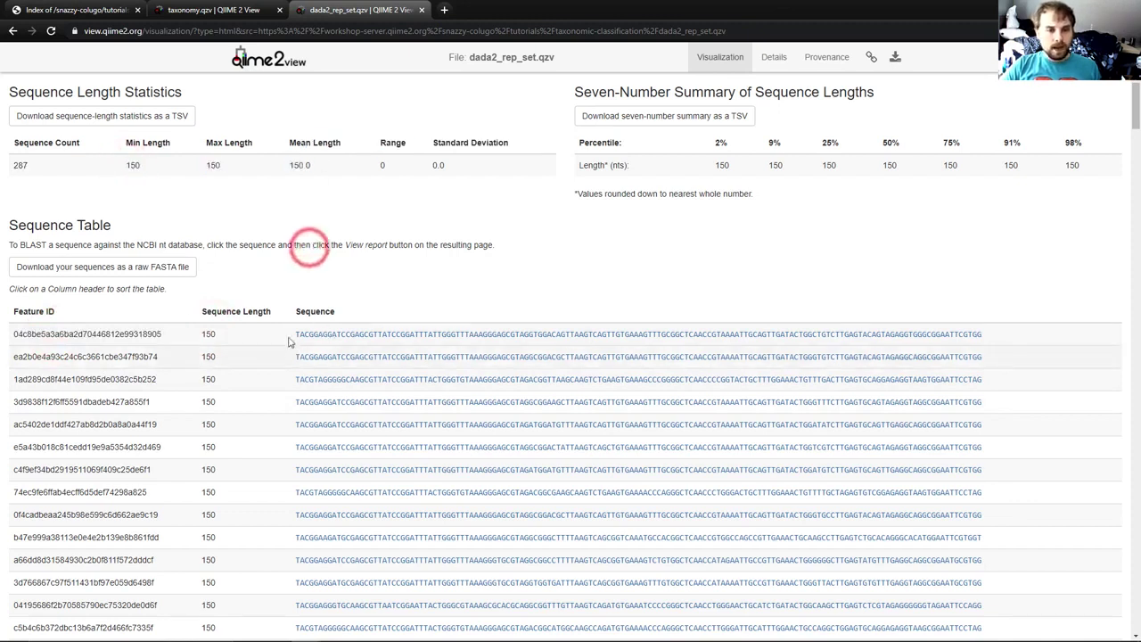
left_click_drag(293, 335, 981, 337)
left_click(490, 268)
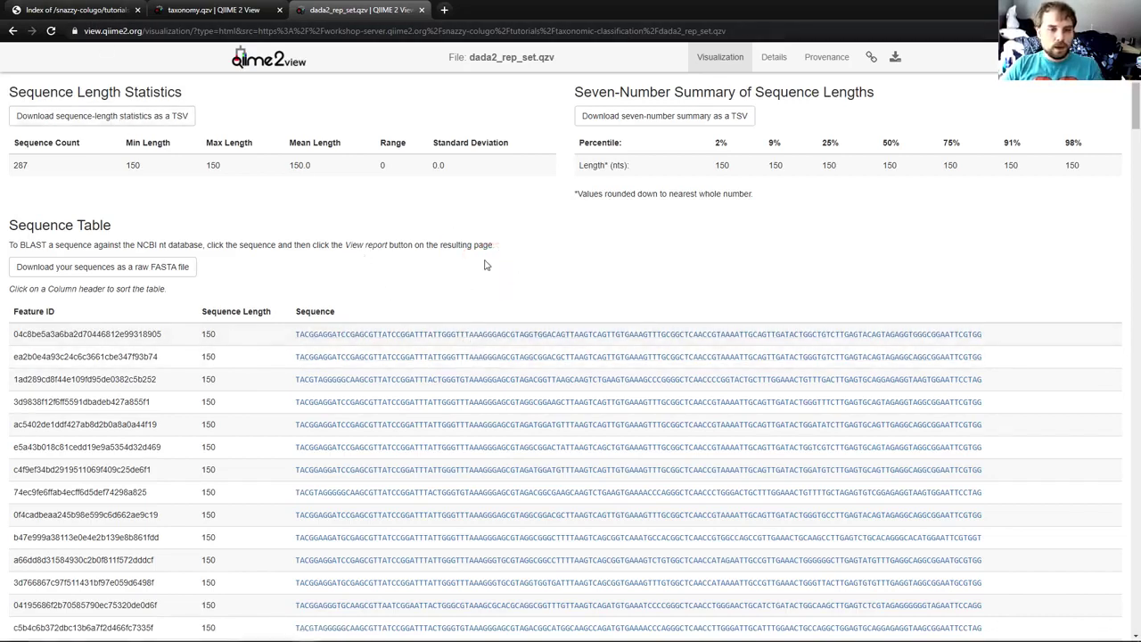
key("alt+Tab")
key("Tab")
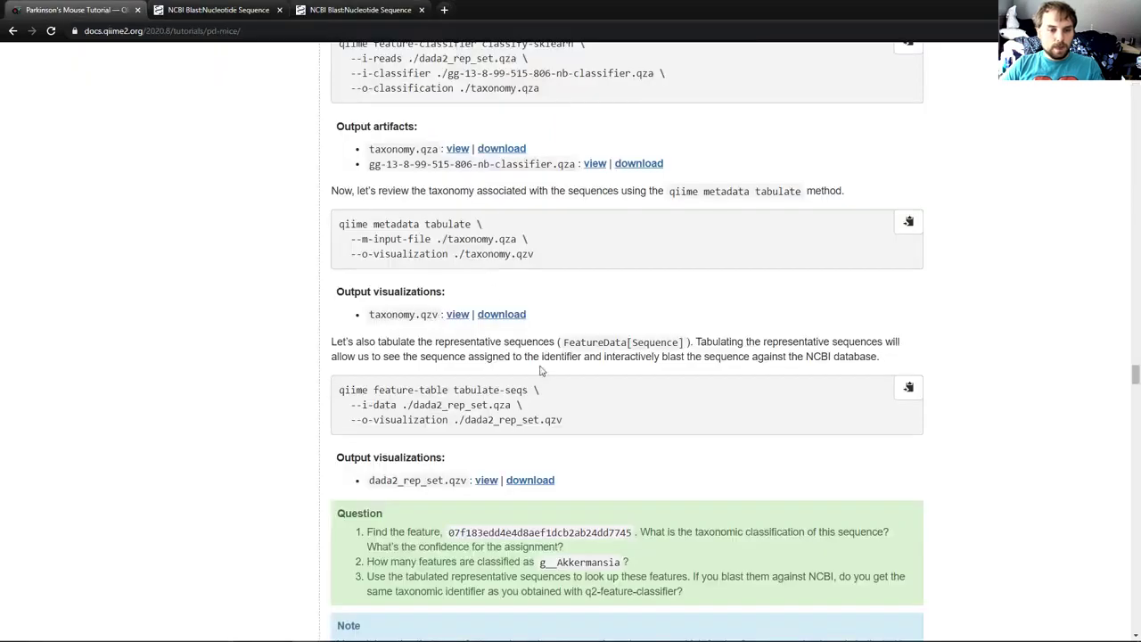
Copy feature ID 07f183edd4e4d8aef1dcb2ab24dd7745 from the tutorial's first question
scroll(619, 404, "down", 3)
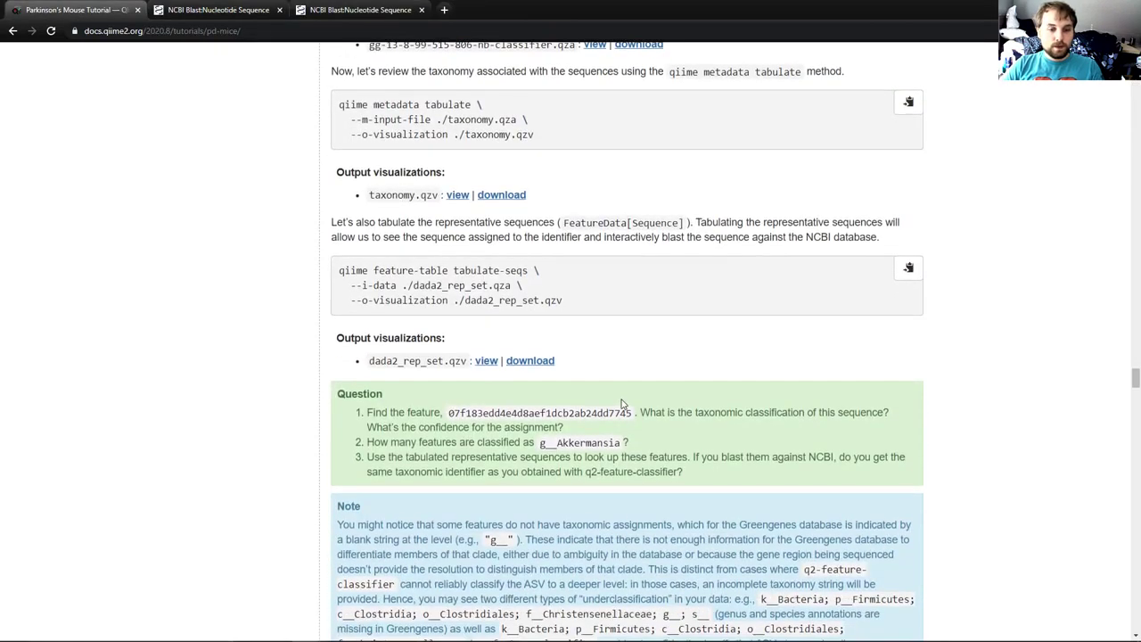
scroll(624, 404, "down", 1)
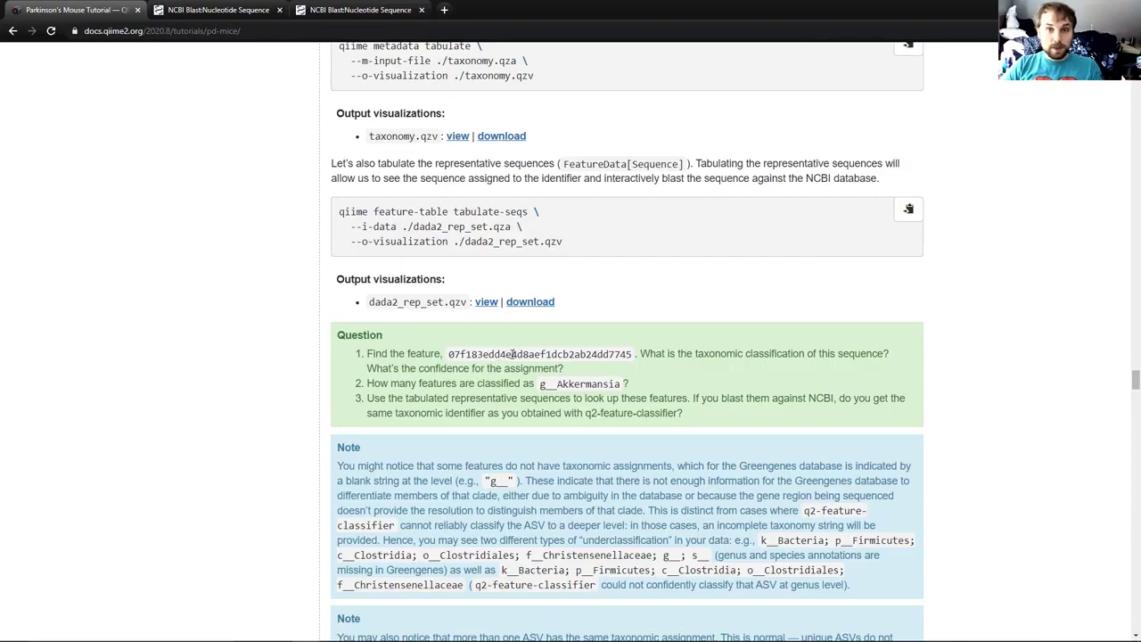
double_click(511, 354)
right_click(510, 355)
left_click(530, 366)
key("alt+Tab")
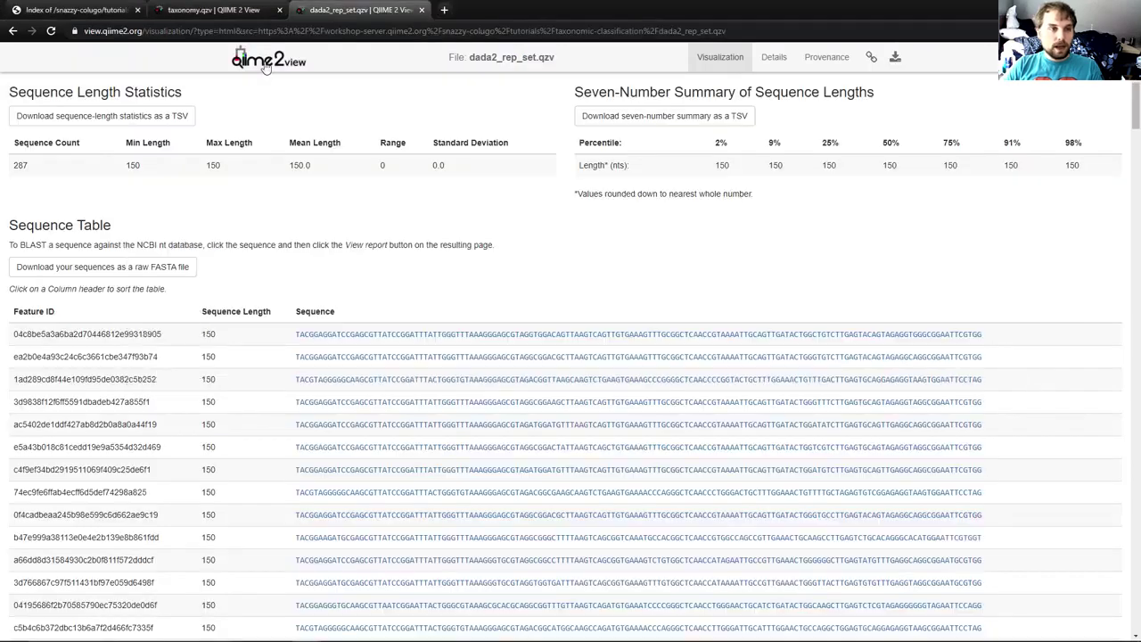
Filter the taxonomy.qzv table by the copied feature ID
left_click(214, 10)
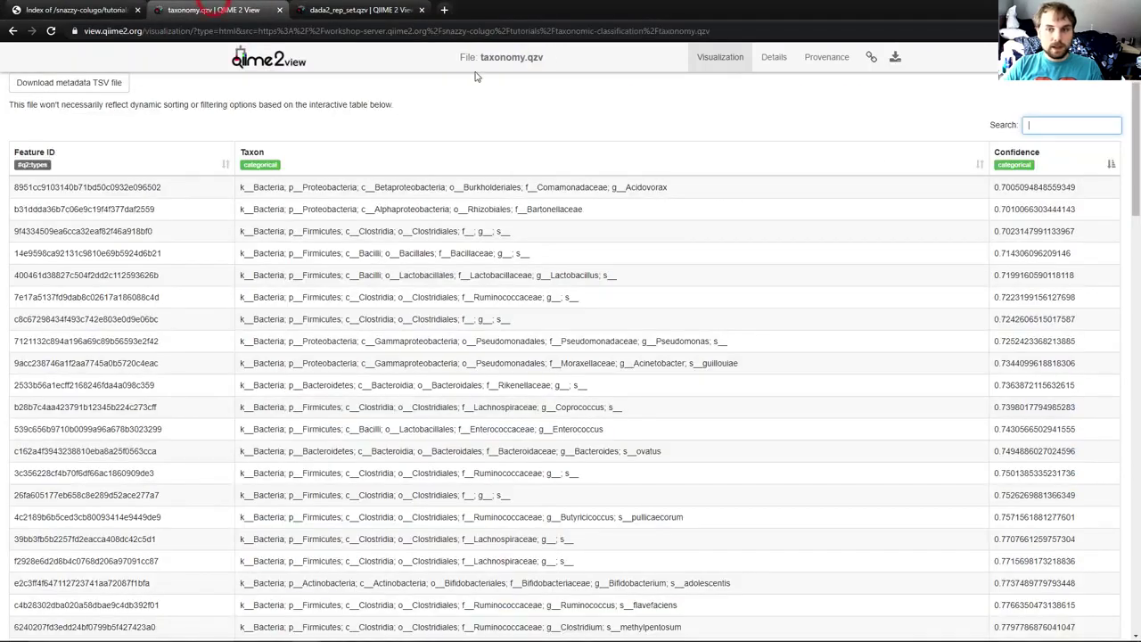
right_click(1064, 120)
left_click(1028, 212)
left_click(660, 263)
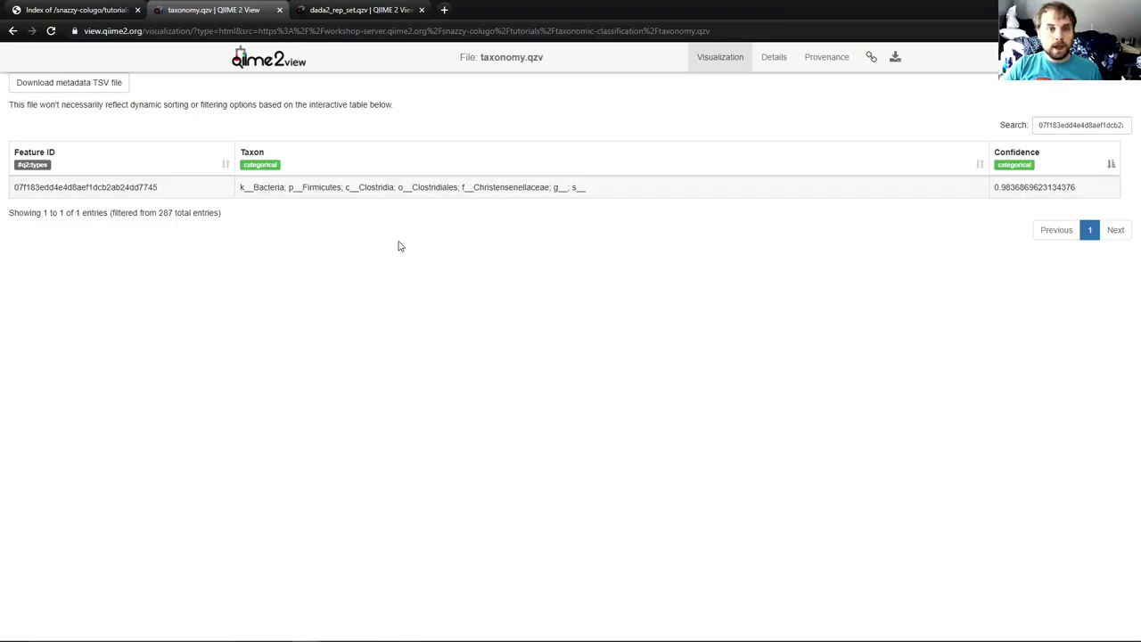
Note its Christensenellaceae taxon with 0.98 confidence, then clear the search to show all entries
double_click(553, 188)
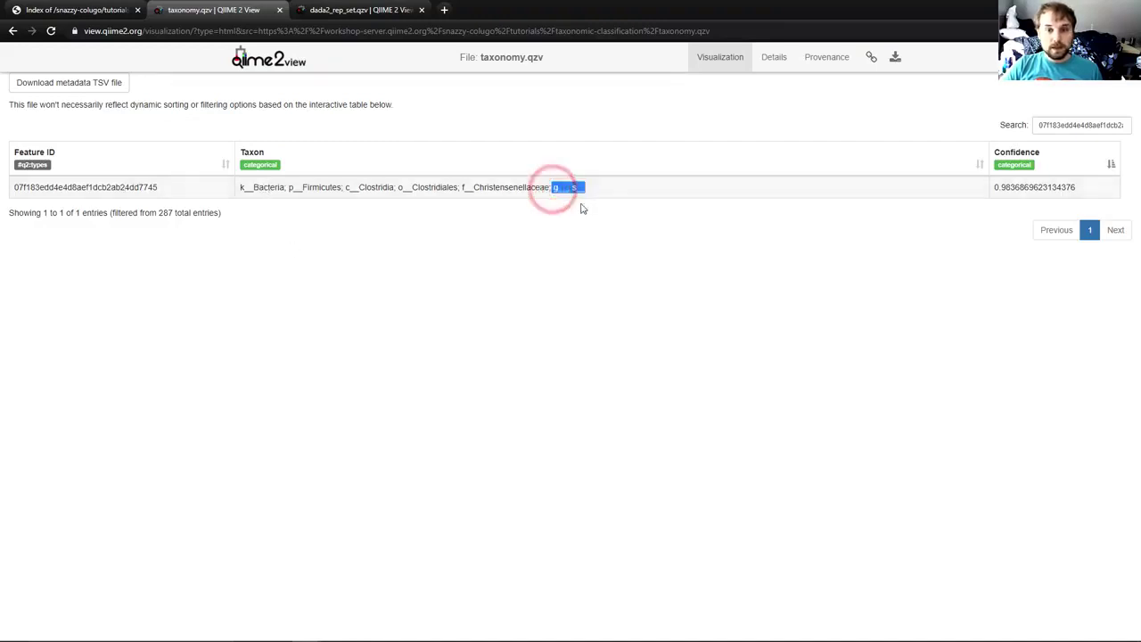
left_click(580, 205)
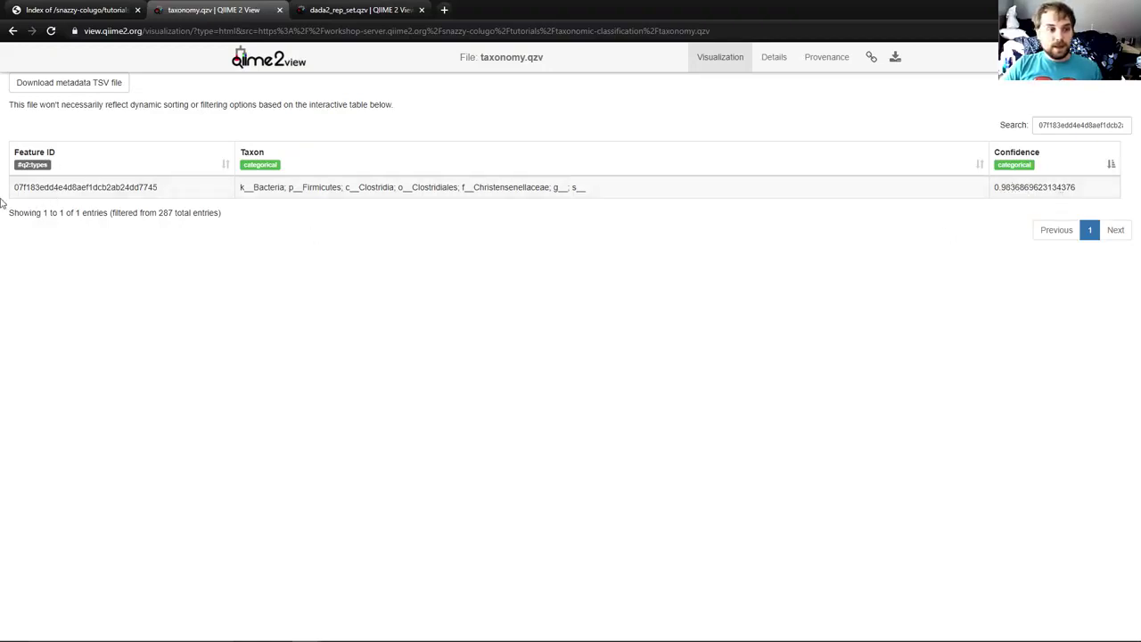
left_click_drag(13, 186, 637, 242)
left_click(636, 239)
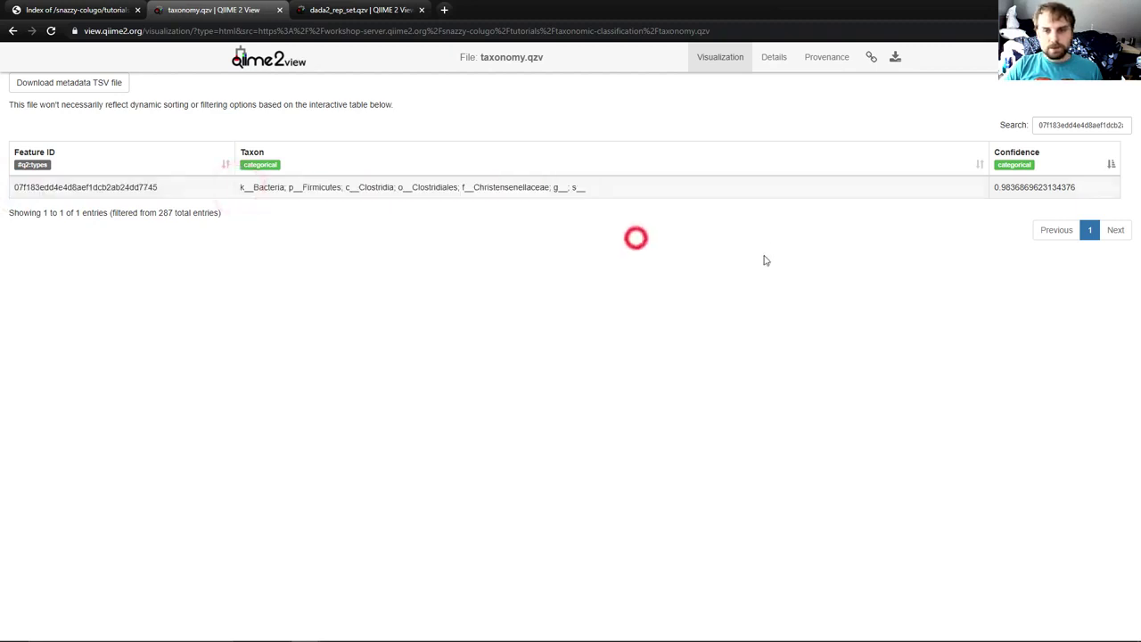
left_click_drag(993, 186, 1077, 188)
left_click(973, 225)
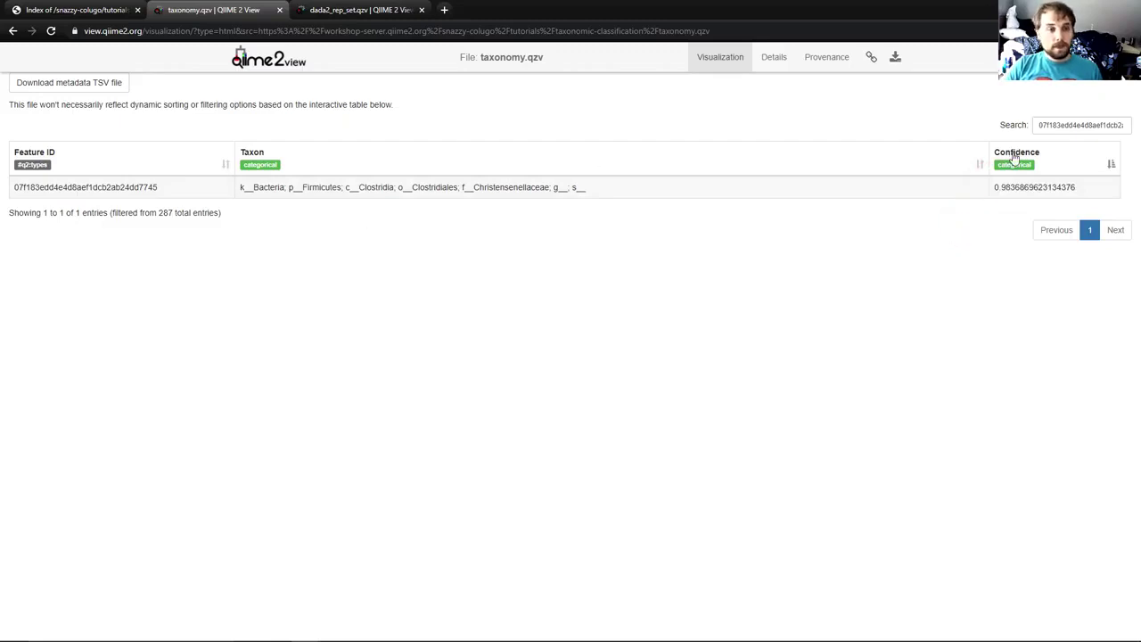
double_click(1086, 130)
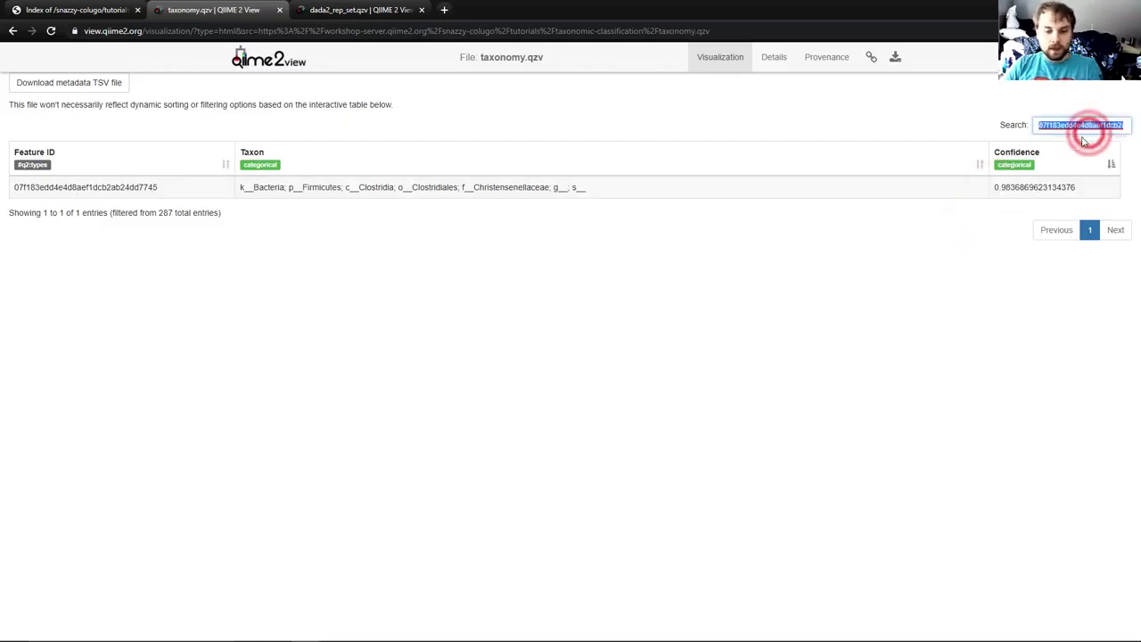
key("BackSpace")
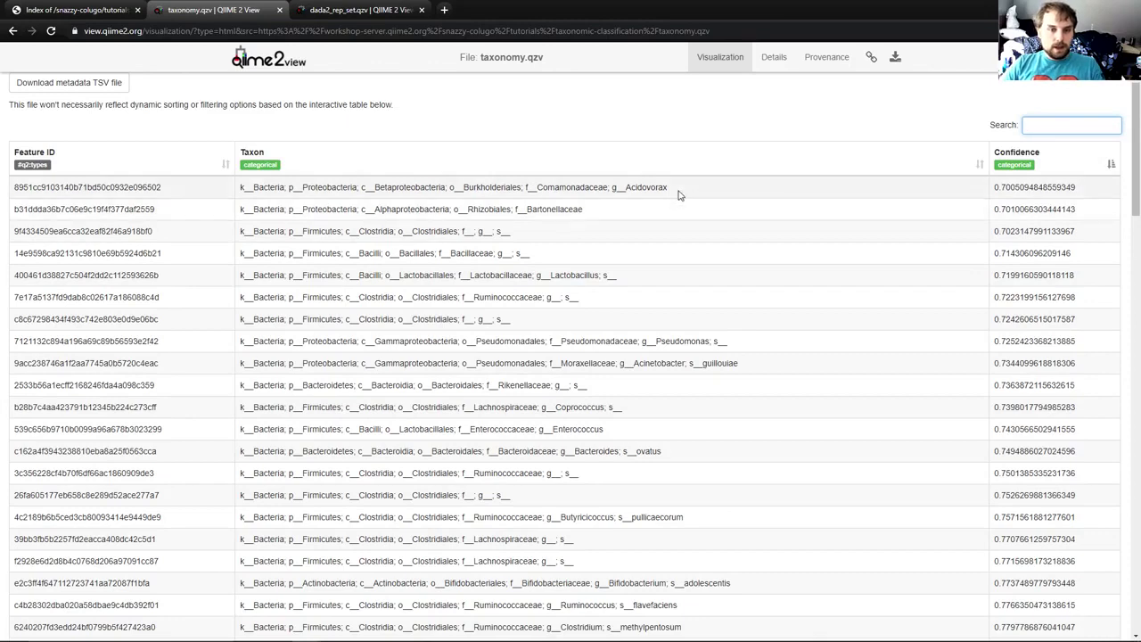
Copy g__Akkermansia from the Parkinson's Mouse Tutorial question
key("alt+Tab")
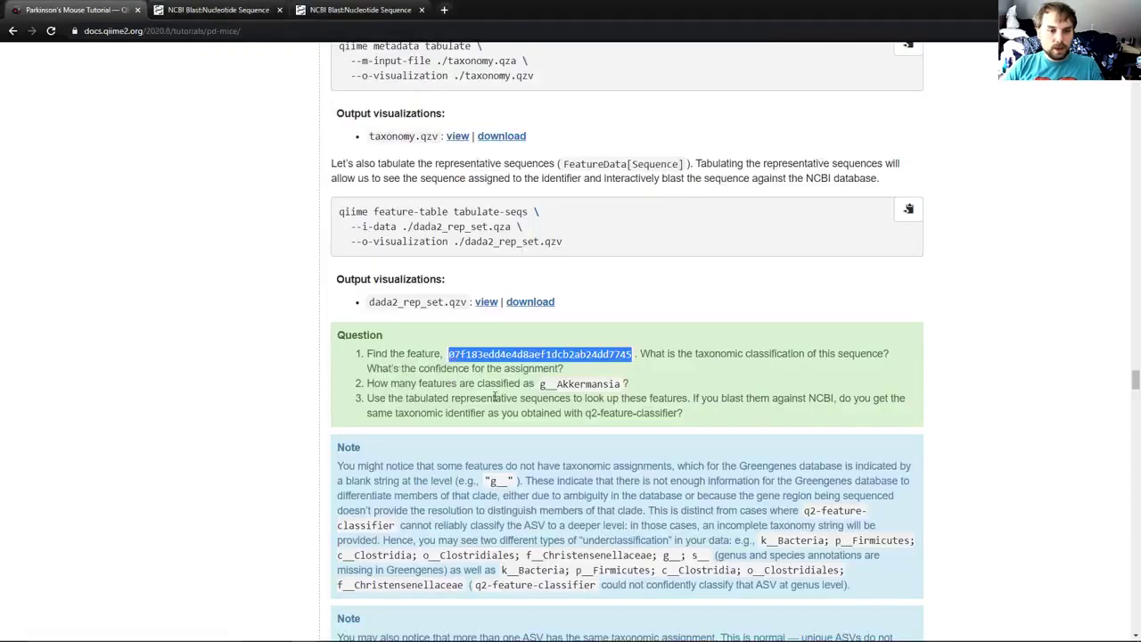
left_click(487, 385)
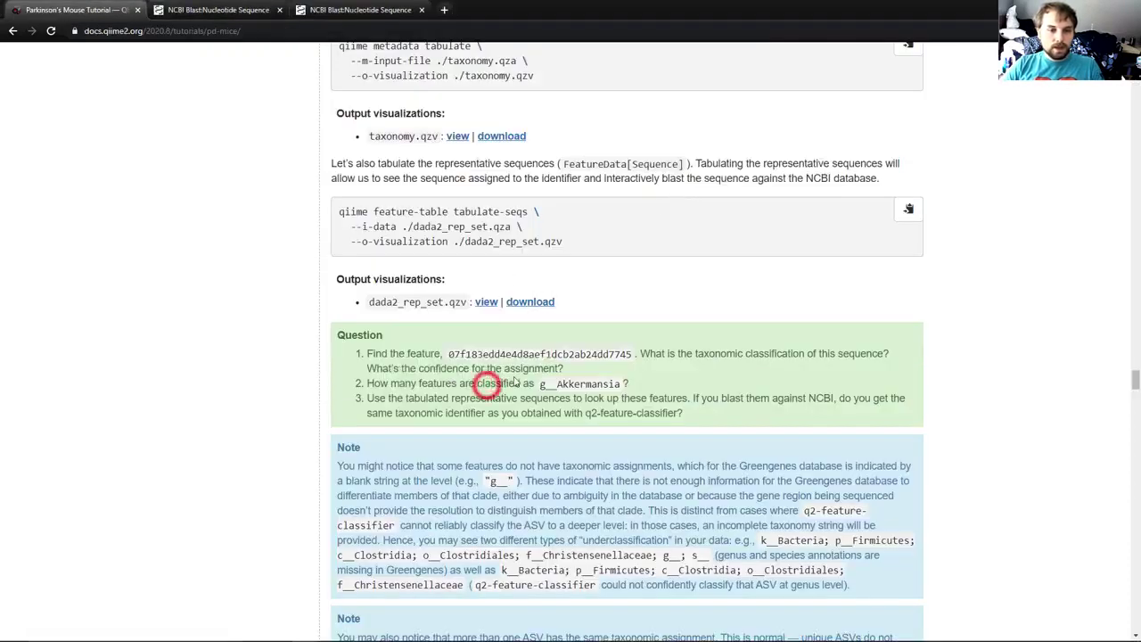
double_click(571, 382)
right_click(572, 384)
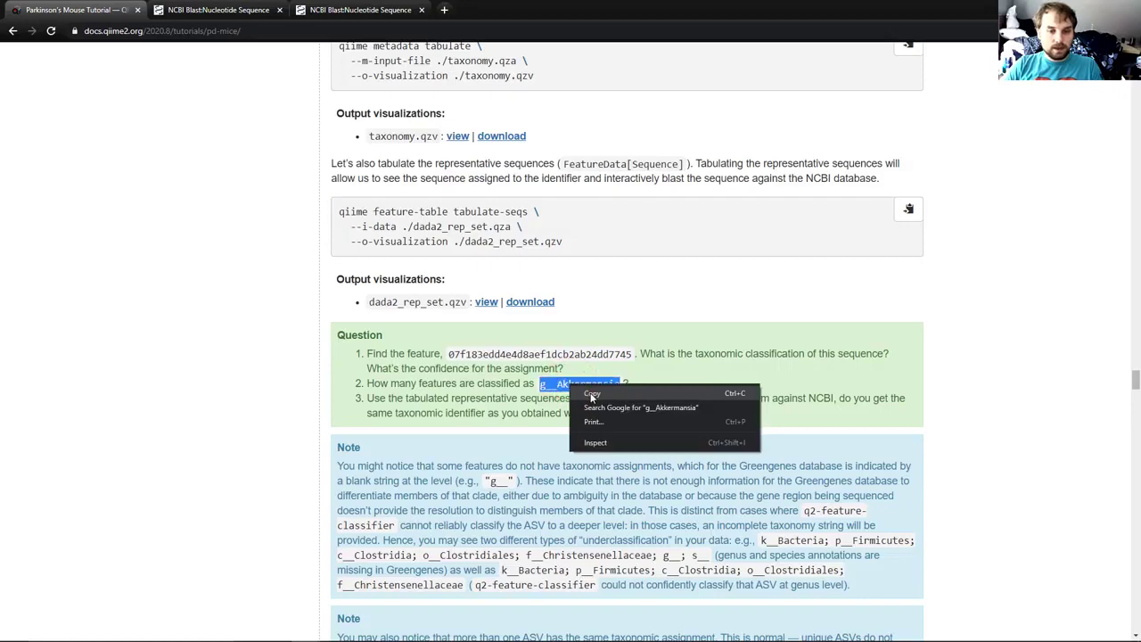
left_click(590, 392)
Paste g__Akkermansia into the taxonomy search, leaving 2 muciniphila features, then return to the tutorial
key("alt+Tab")
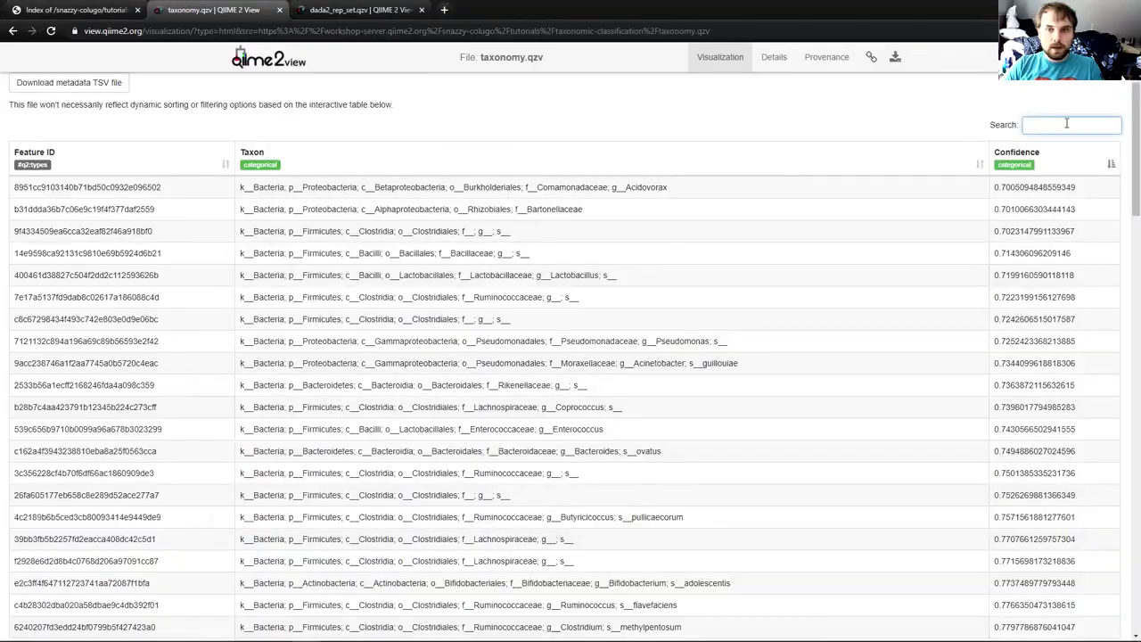
right_click(1061, 125)
left_click(1026, 220)
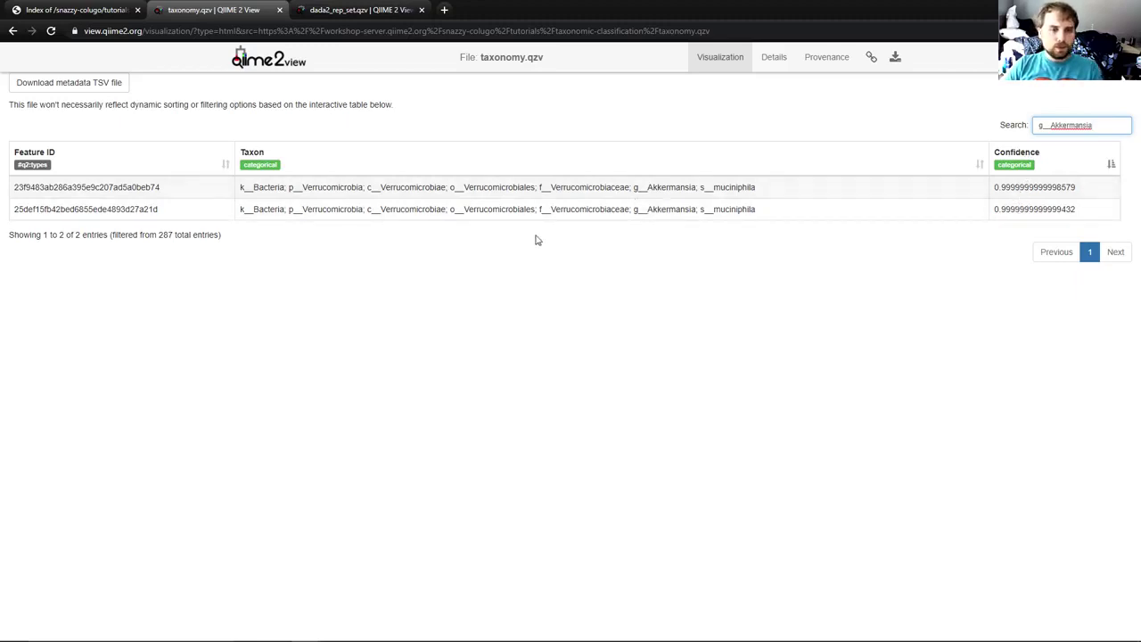
key("alt+Tab")
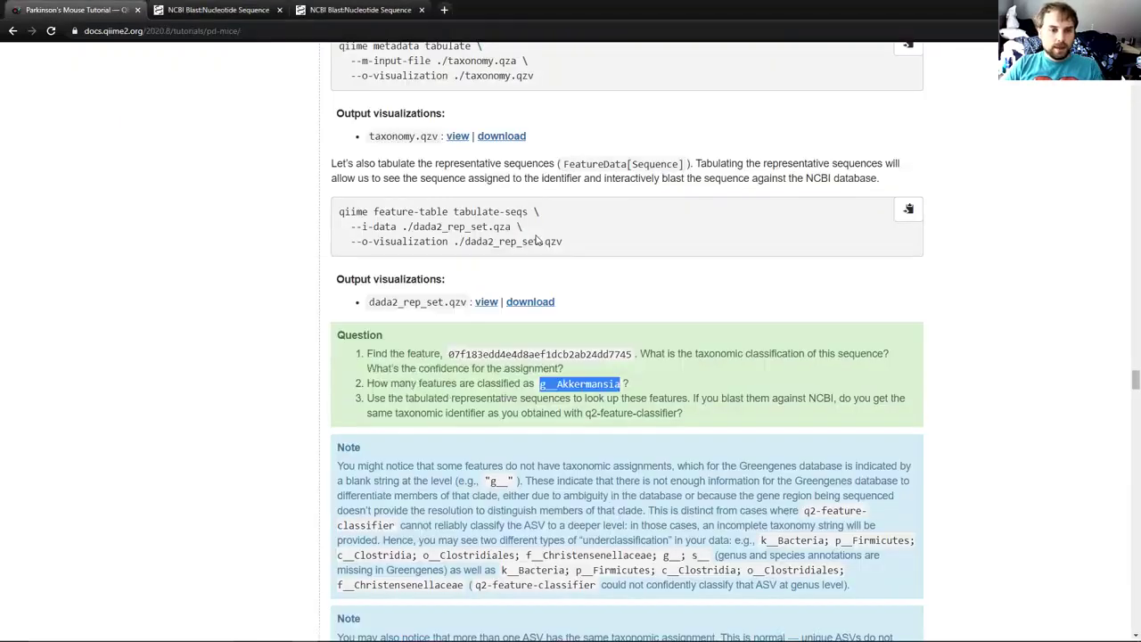
Highlight the g__ example in the Note on genus-level unclassified features, then switch back to the viewer
scroll(547, 298, "down", 1)
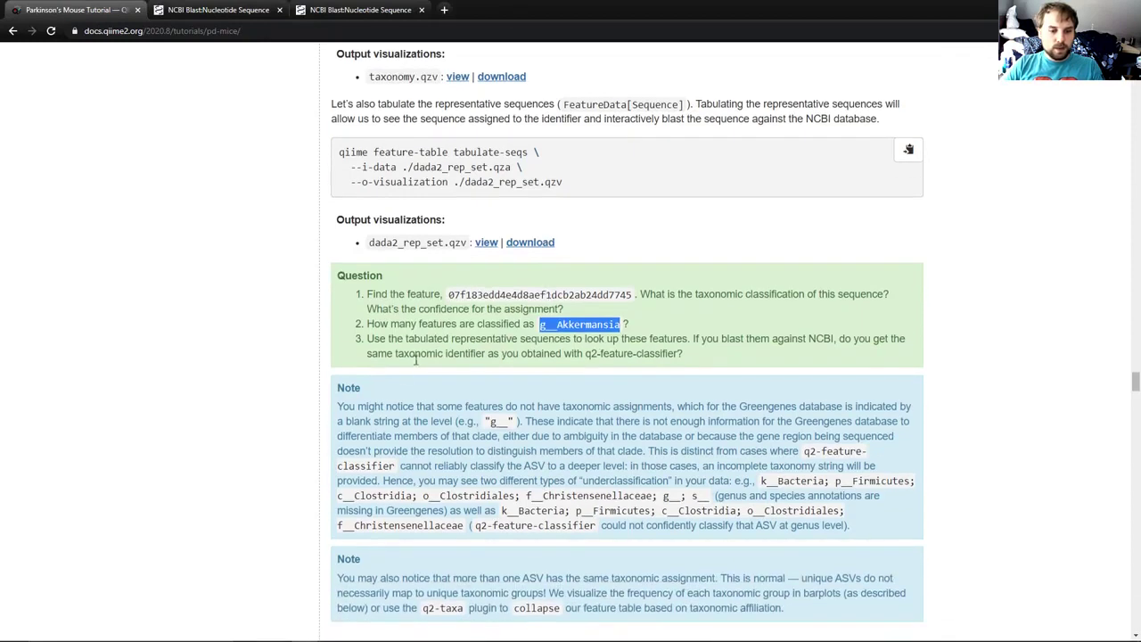
left_click(389, 406)
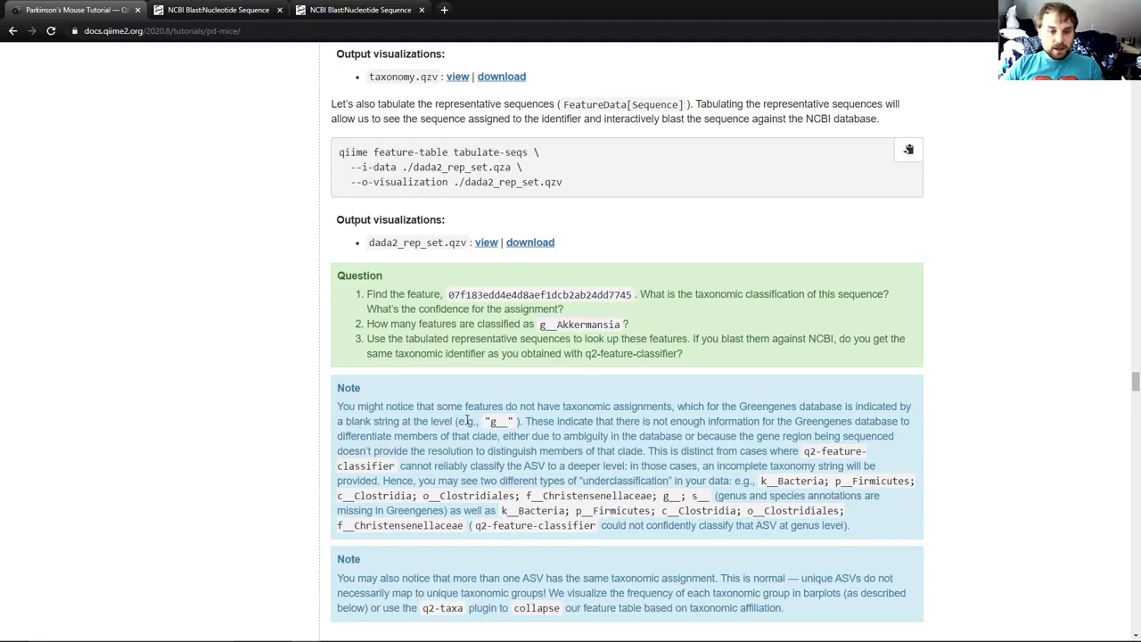
left_click_drag(493, 423, 508, 423)
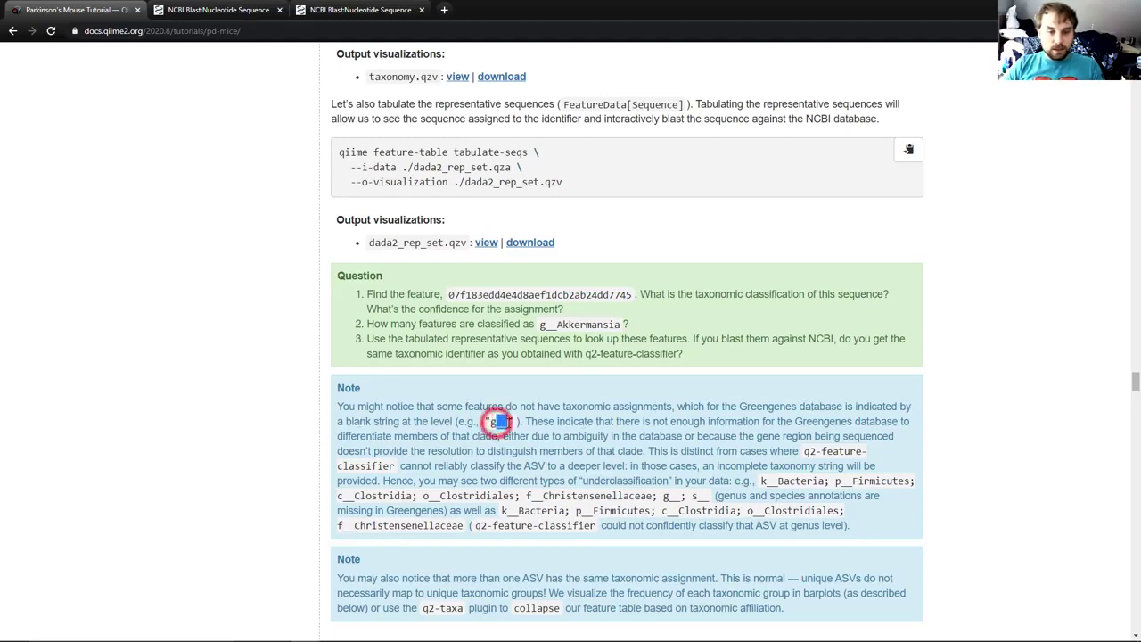
left_click(560, 419)
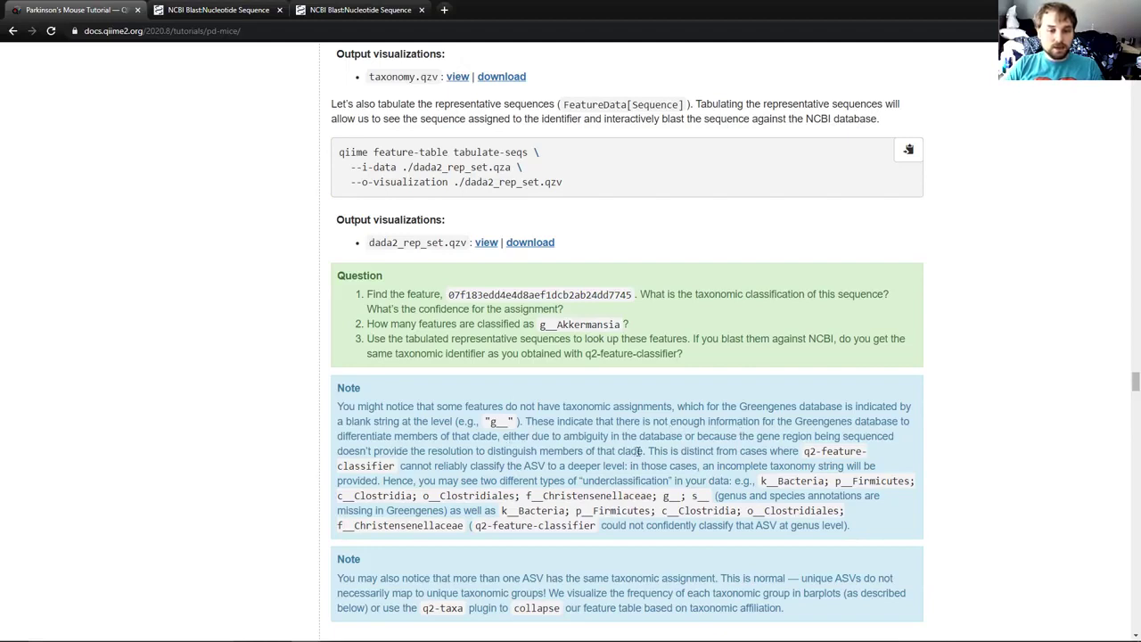
key("alt+Tab")
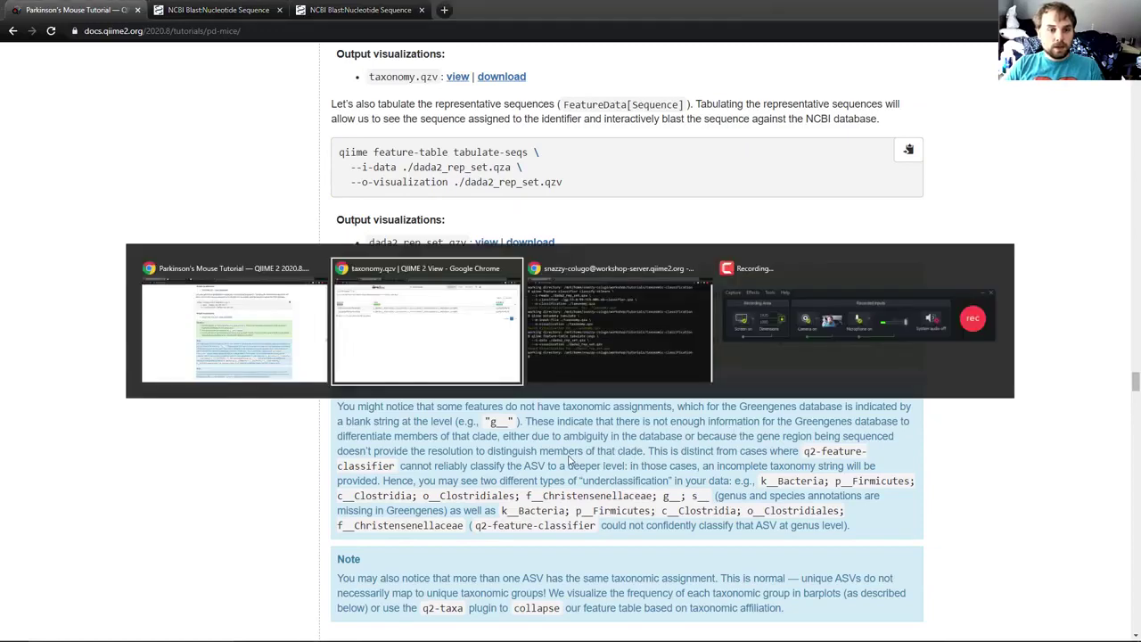
Clear the g__Akkermansia filter, sort by Feature ID, and inspect the first row's blank genus and species
double_click(1102, 125)
key("BackSpace")
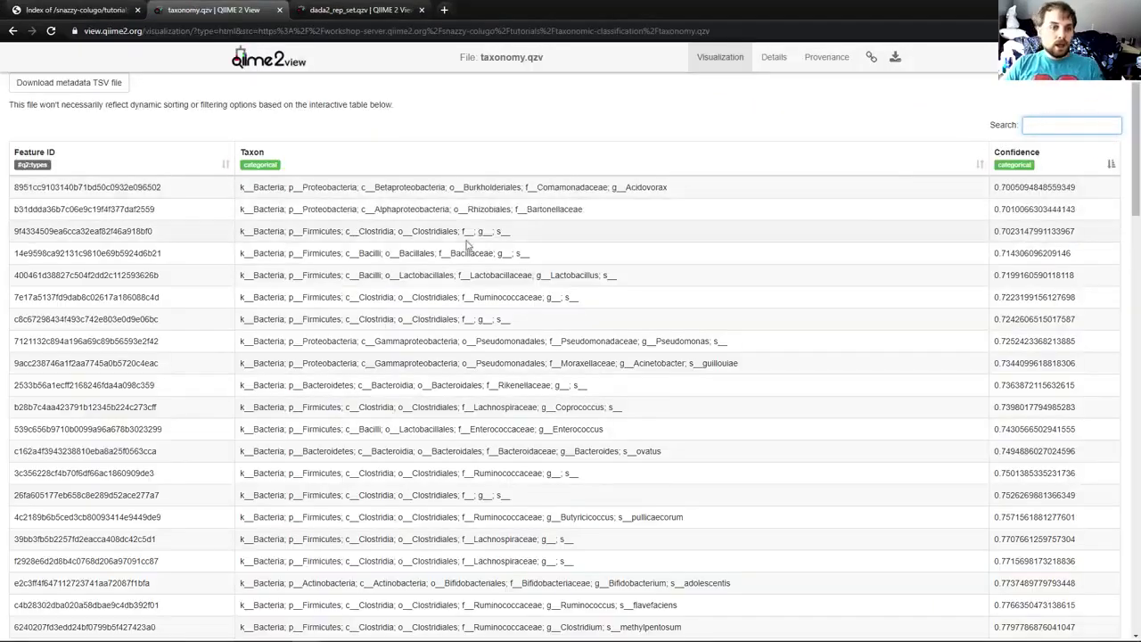
left_click_drag(463, 232, 513, 233)
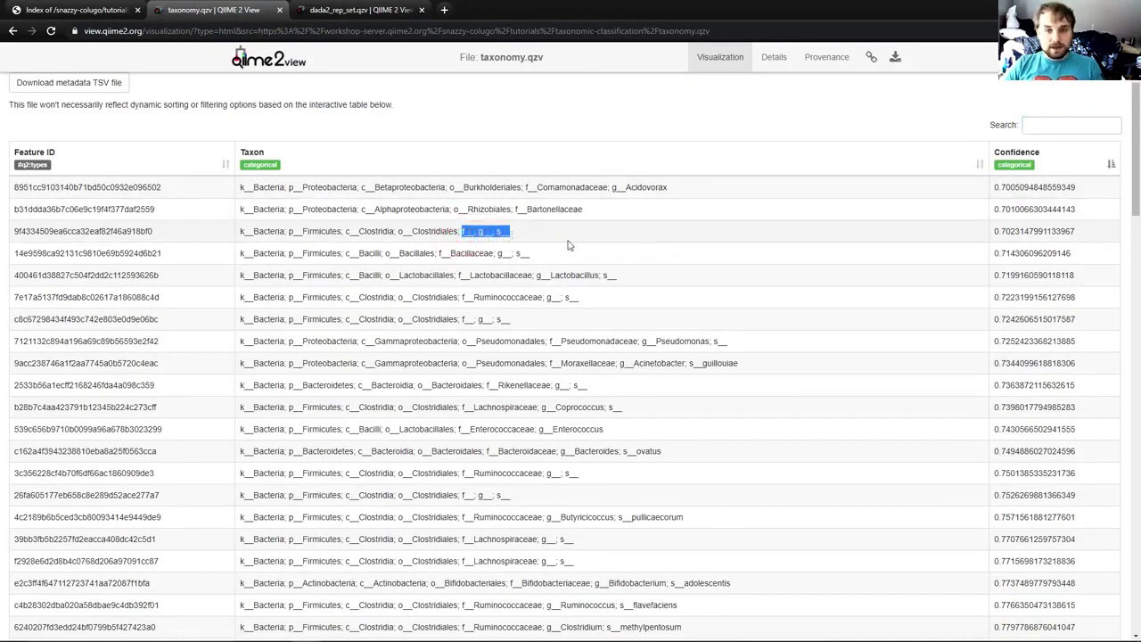
left_click(135, 168)
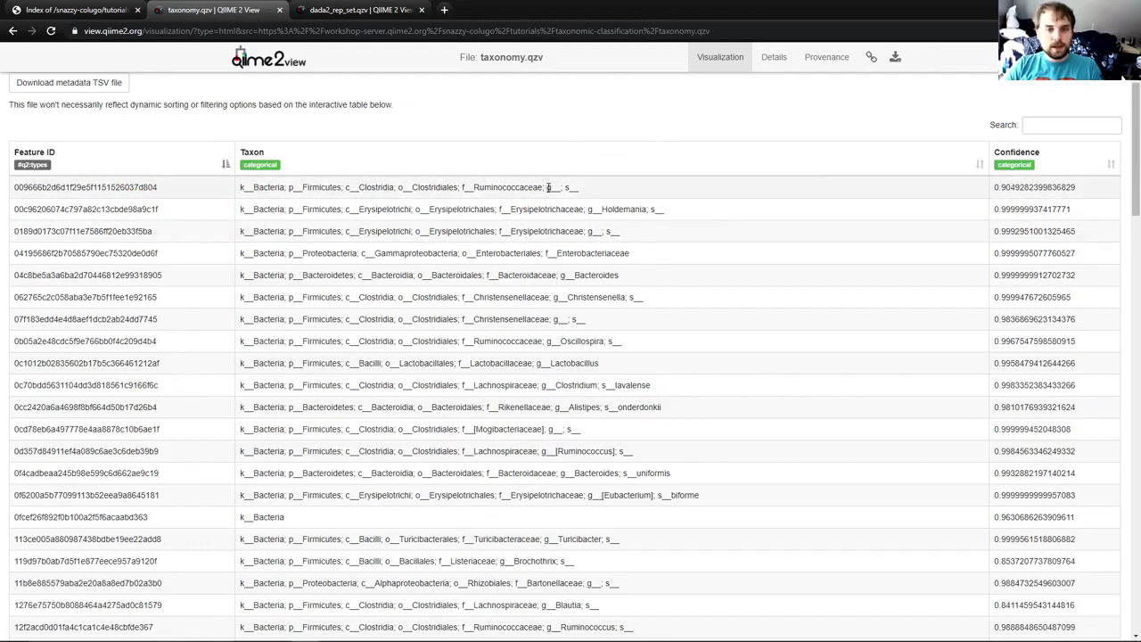
left_click_drag(548, 187, 578, 187)
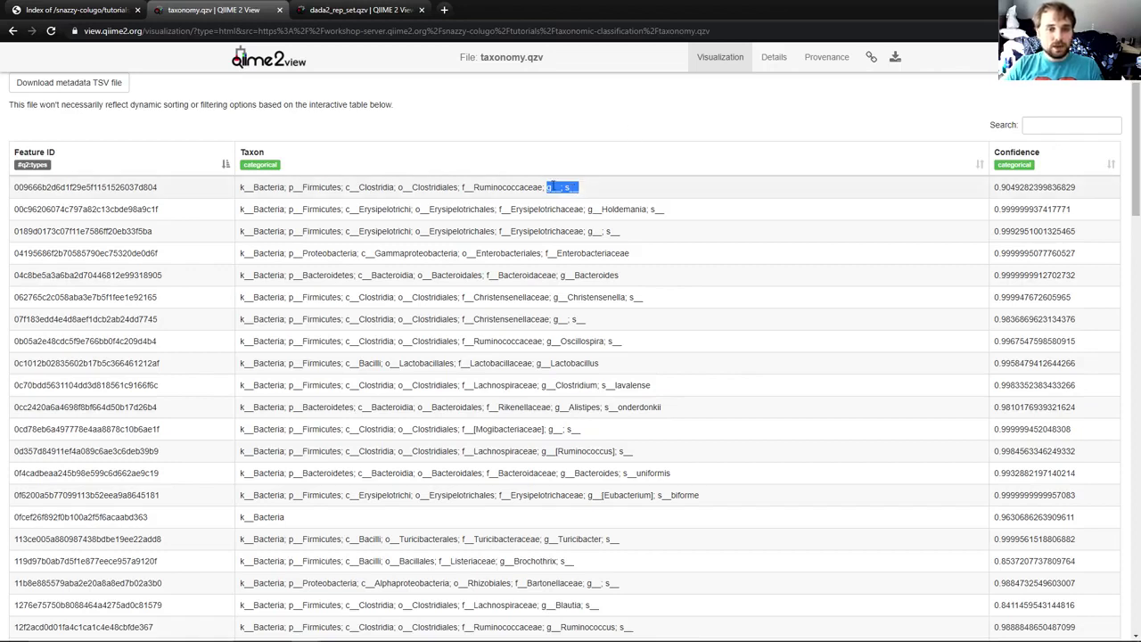
left_click(550, 187)
left_click_drag(595, 188, 199, 188)
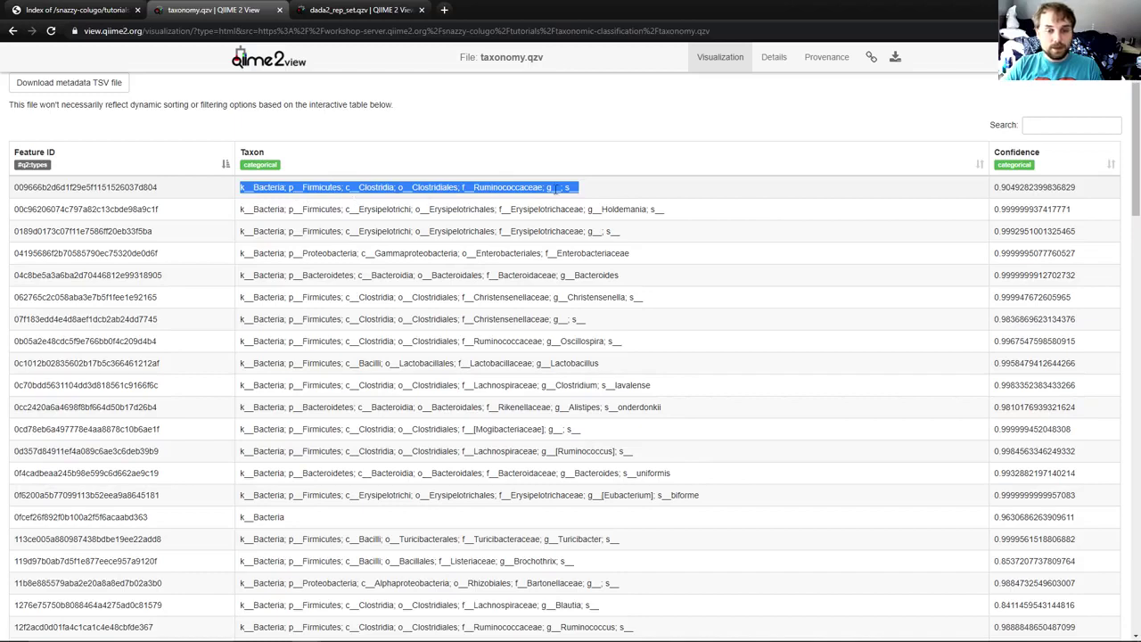
Sort by Taxon, reverse it, re-sort by Feature ID, and point out g__Bacteroides
left_click(640, 175)
left_click(306, 153)
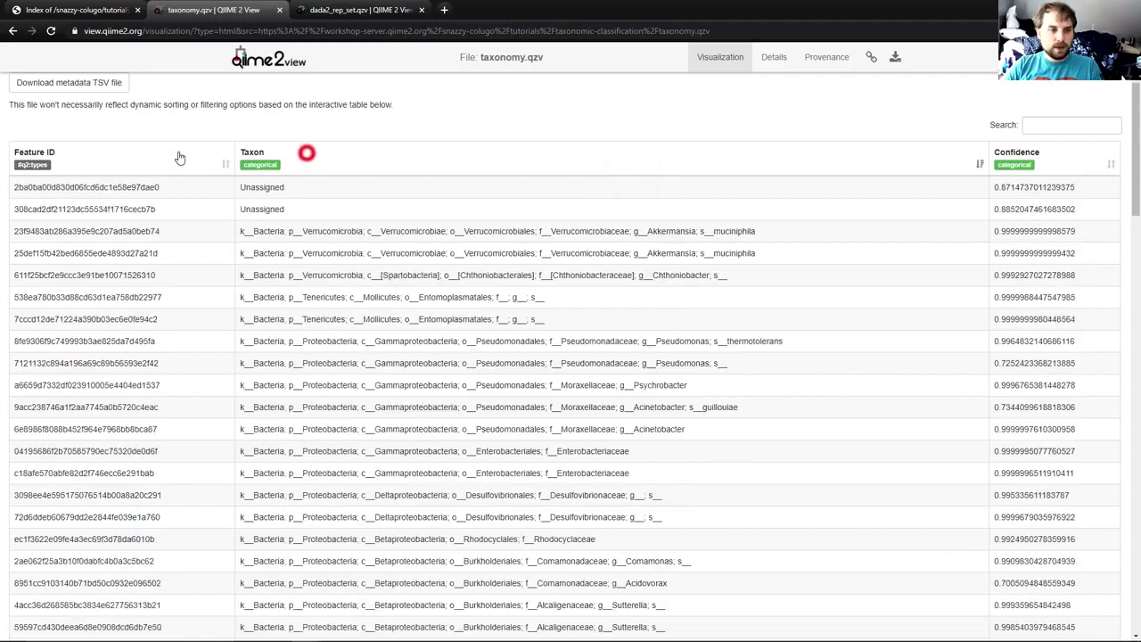
left_click(180, 157)
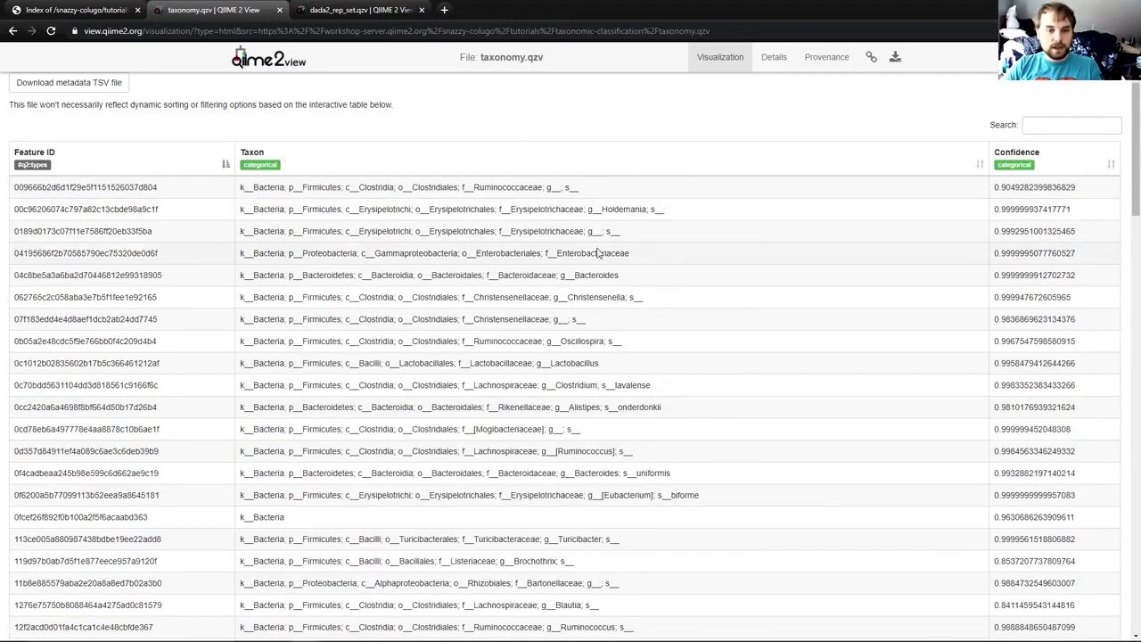
double_click(615, 275)
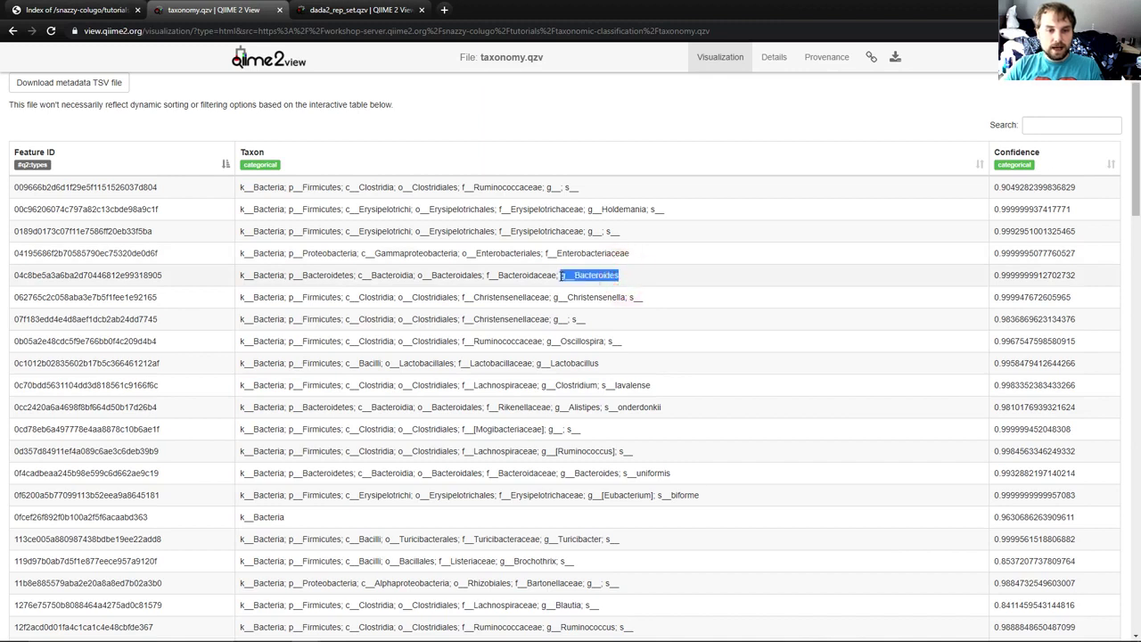
left_click_drag(561, 276, 617, 275)
left_click(621, 276)
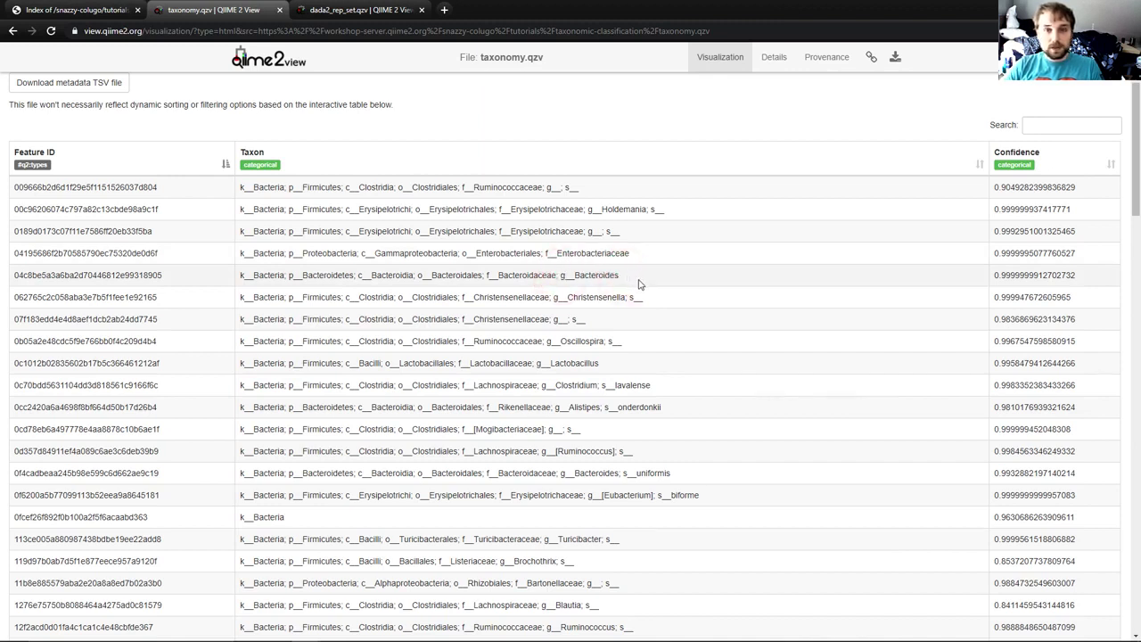
key("alt+Tab")
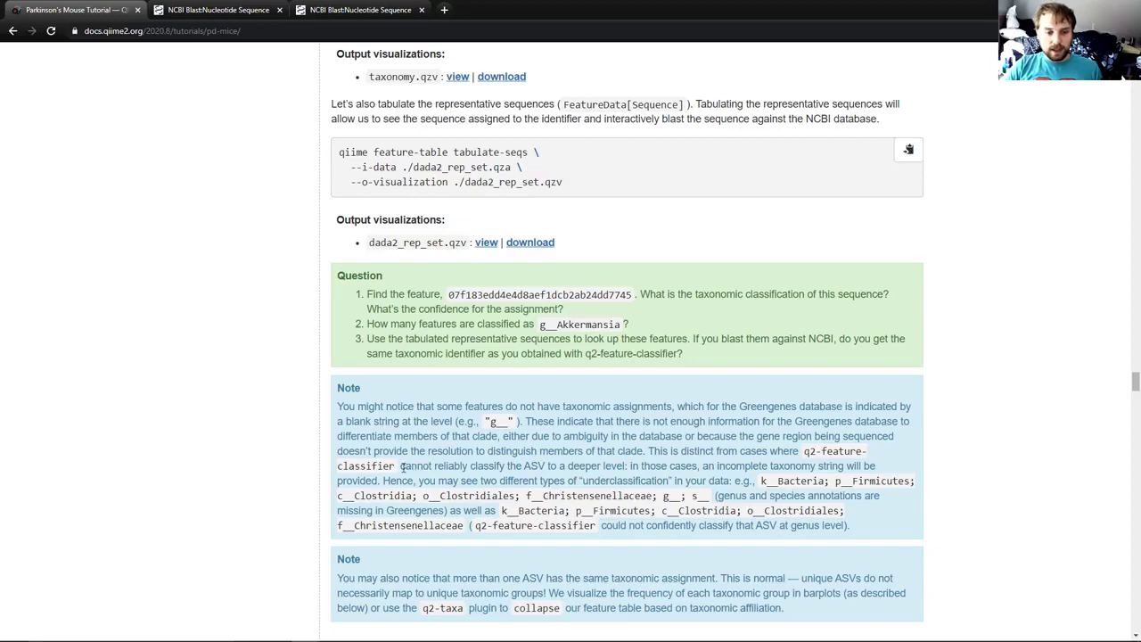
Review the Note's g__ example and deeper-classification sentence, plus question 3 on BLASTing features against NCBI
left_click_drag(400, 465, 744, 465)
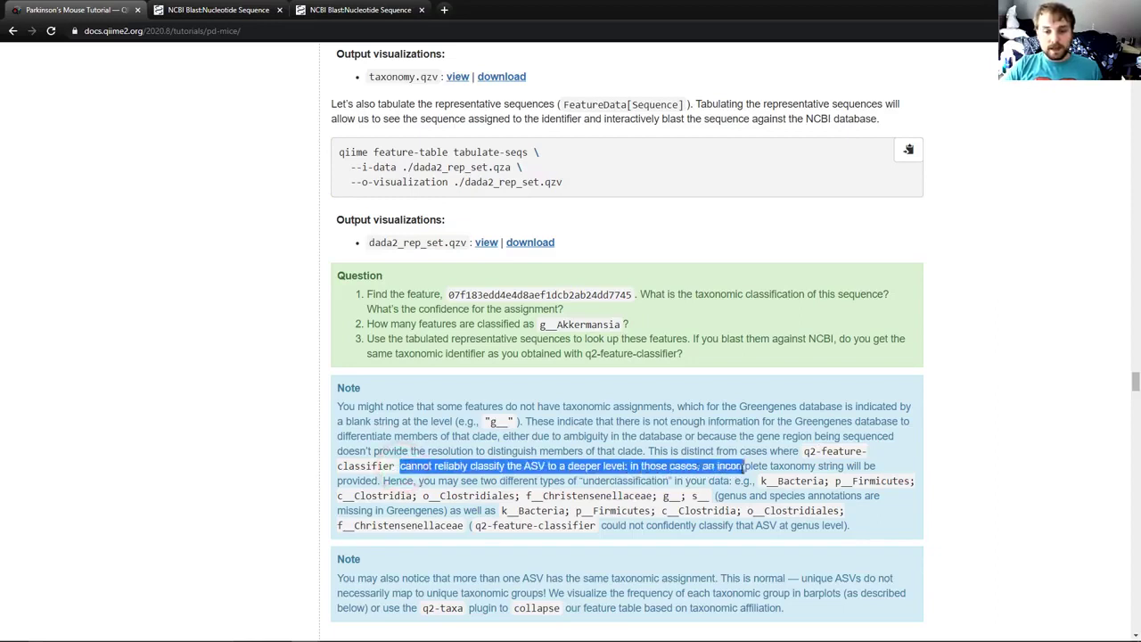
left_click(408, 479)
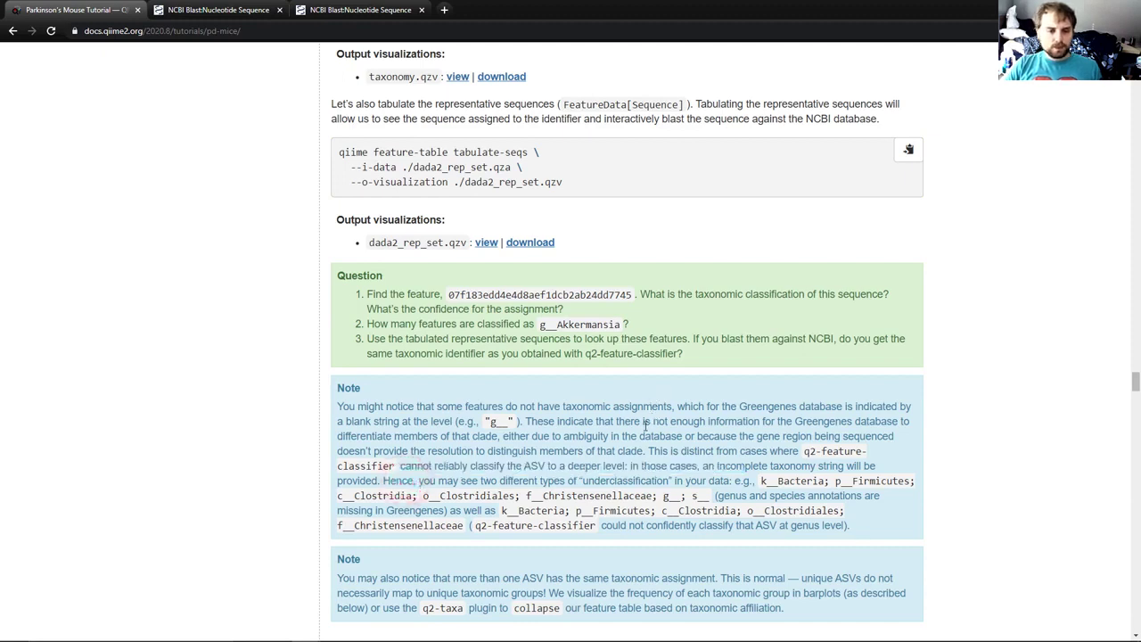
double_click(492, 423)
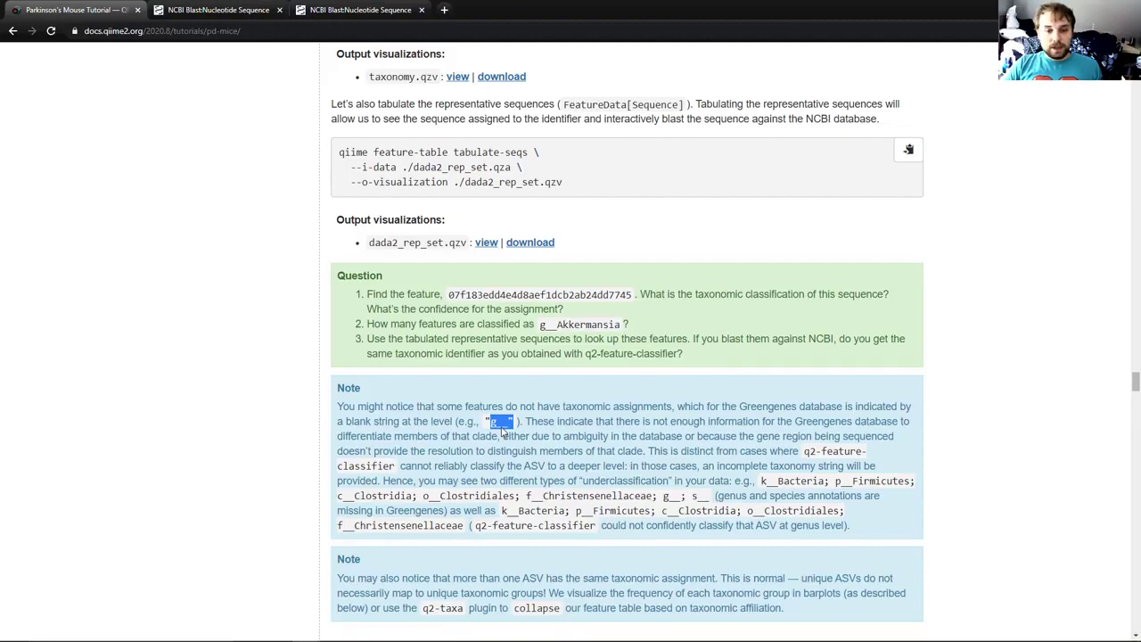
left_click(501, 428)
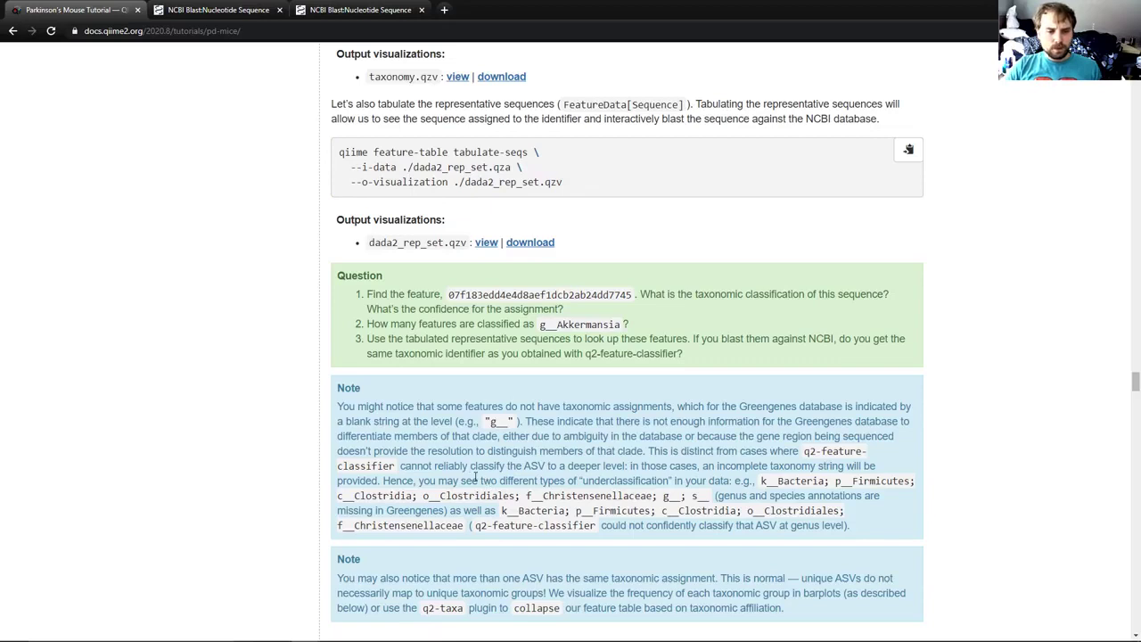
scroll(475, 479, "down", 1)
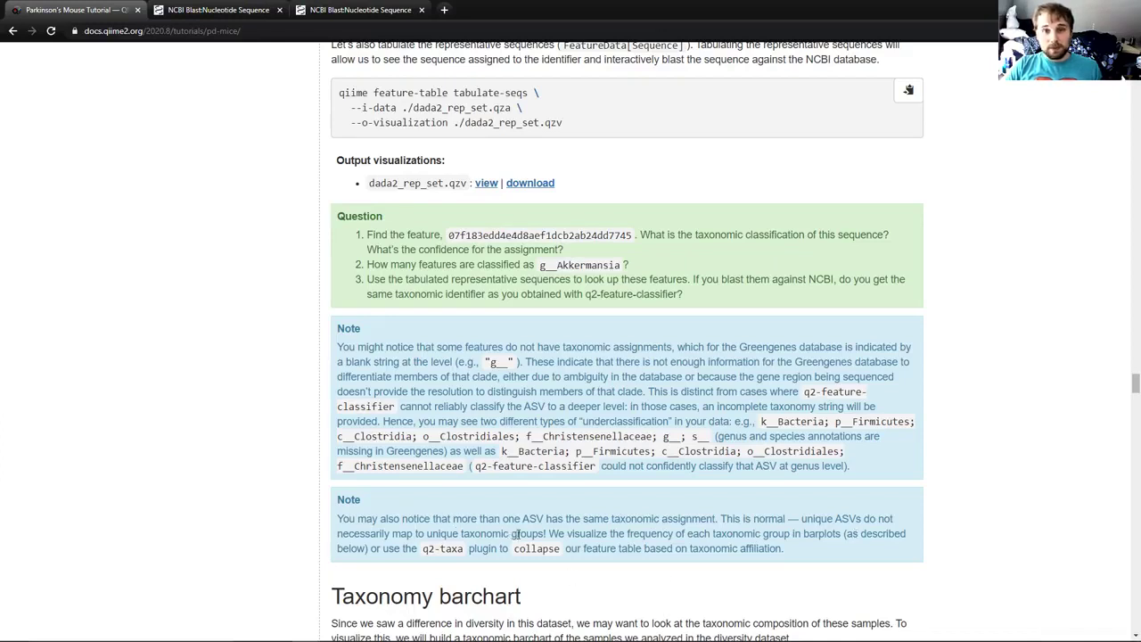
scroll(516, 533, "up", 1)
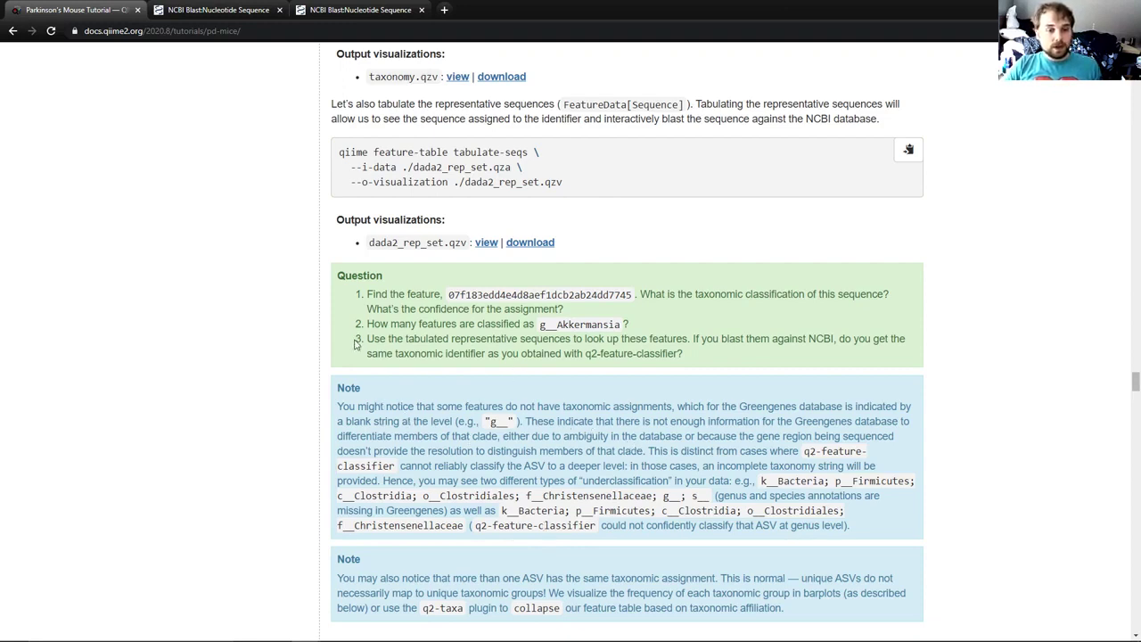
left_click_drag(355, 344, 683, 354)
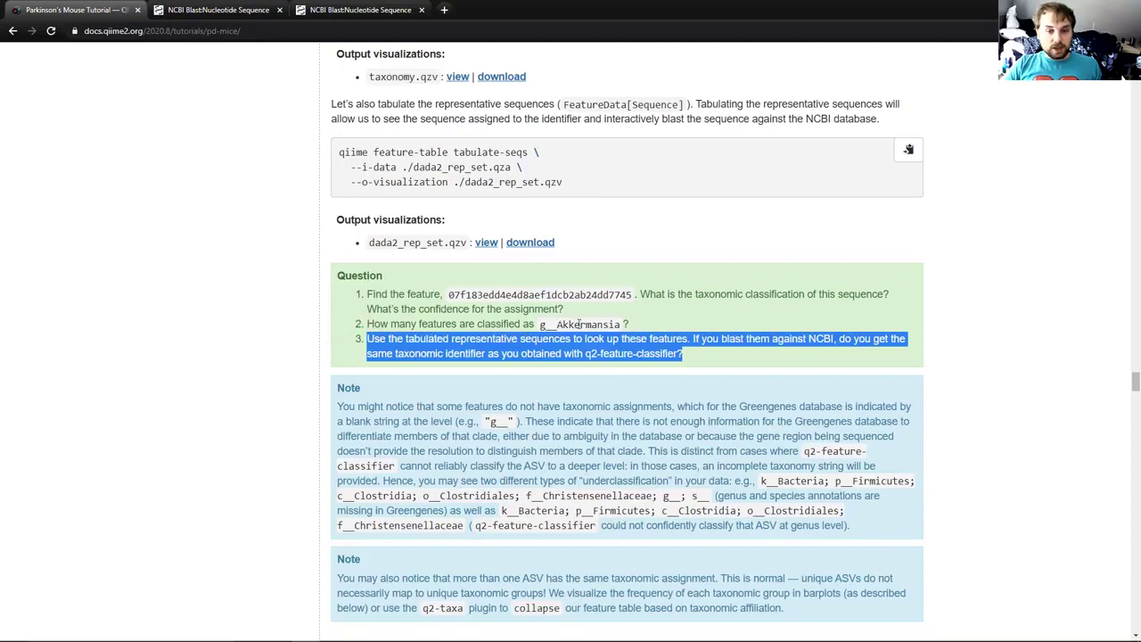
left_click(722, 341)
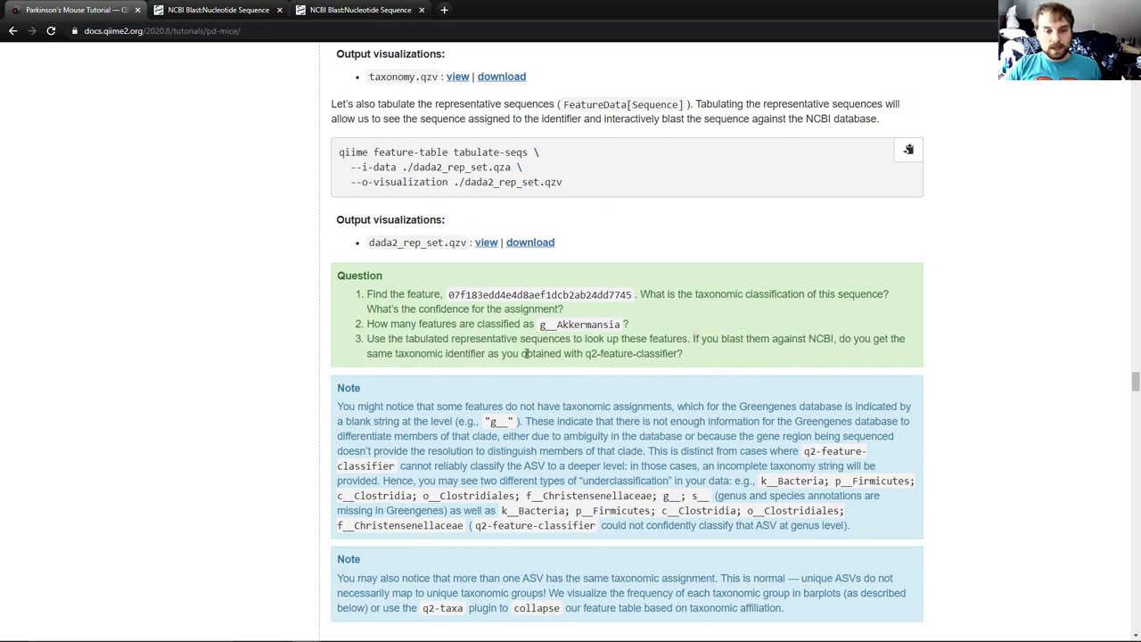
Copy g__Akkermansia from Question 2
double_click(571, 326)
right_click(584, 328)
left_click(550, 371)
Paste g__Akkermansia into the taxonomy search, narrowing the table to two features
key("alt+Tab")
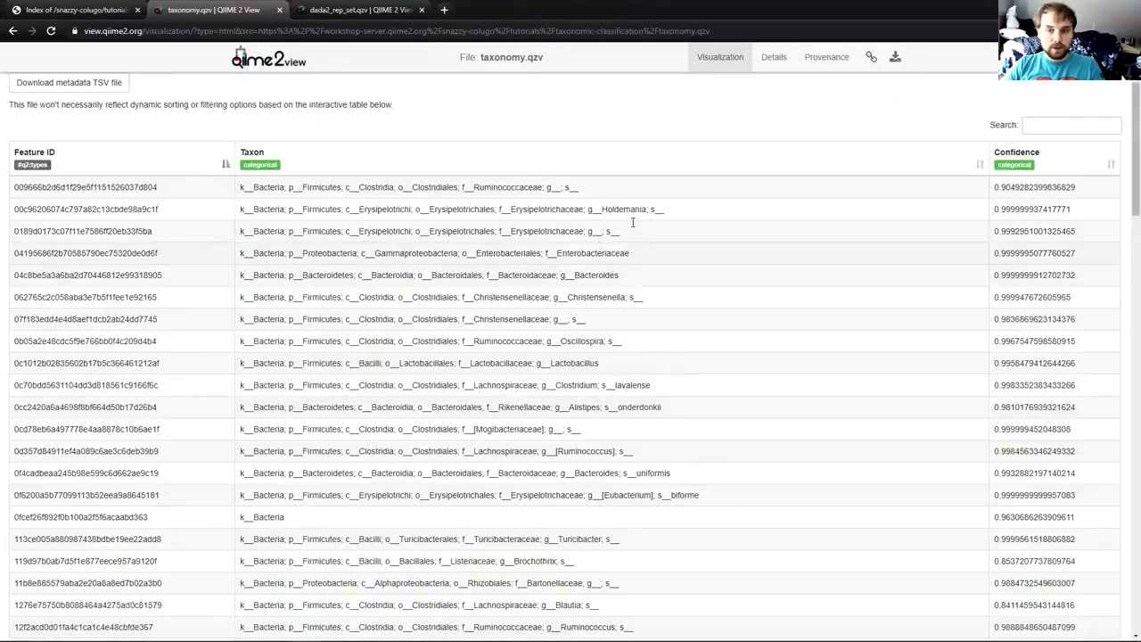
left_click(1032, 125)
right_click(1030, 126)
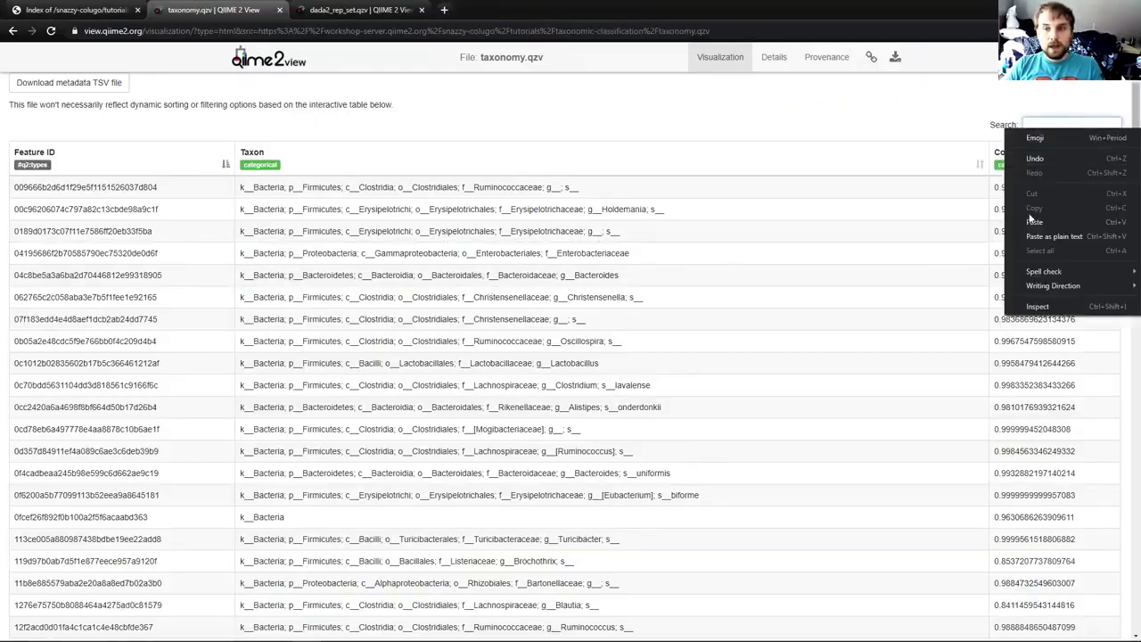
left_click(1035, 222)
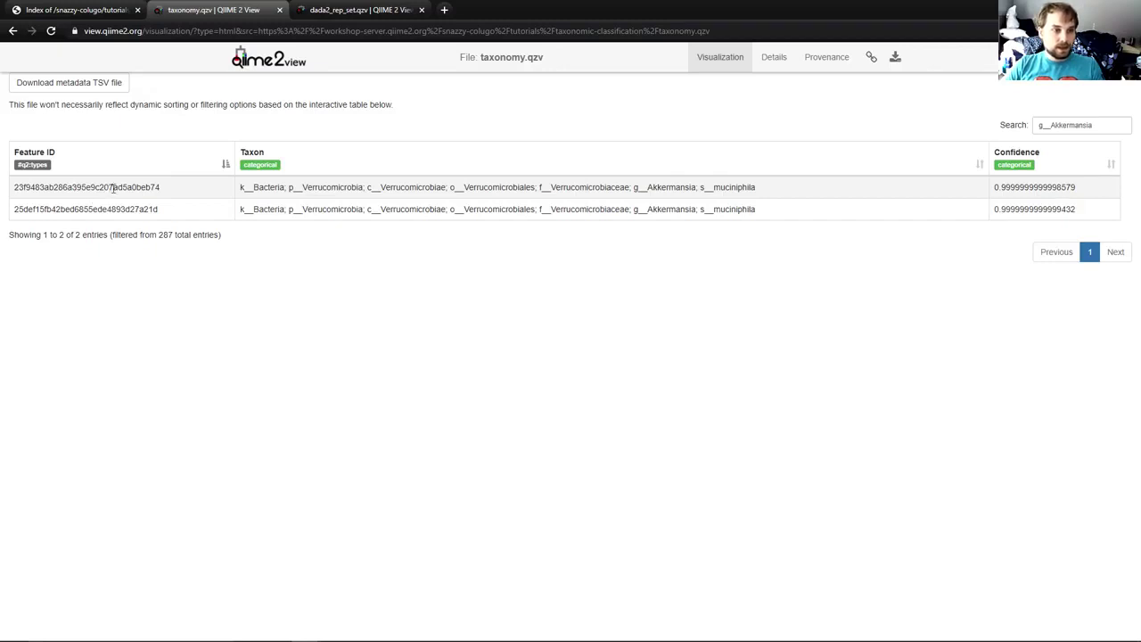
Copy the first Akkermansia feature's ID
double_click(113, 187)
right_click(113, 187)
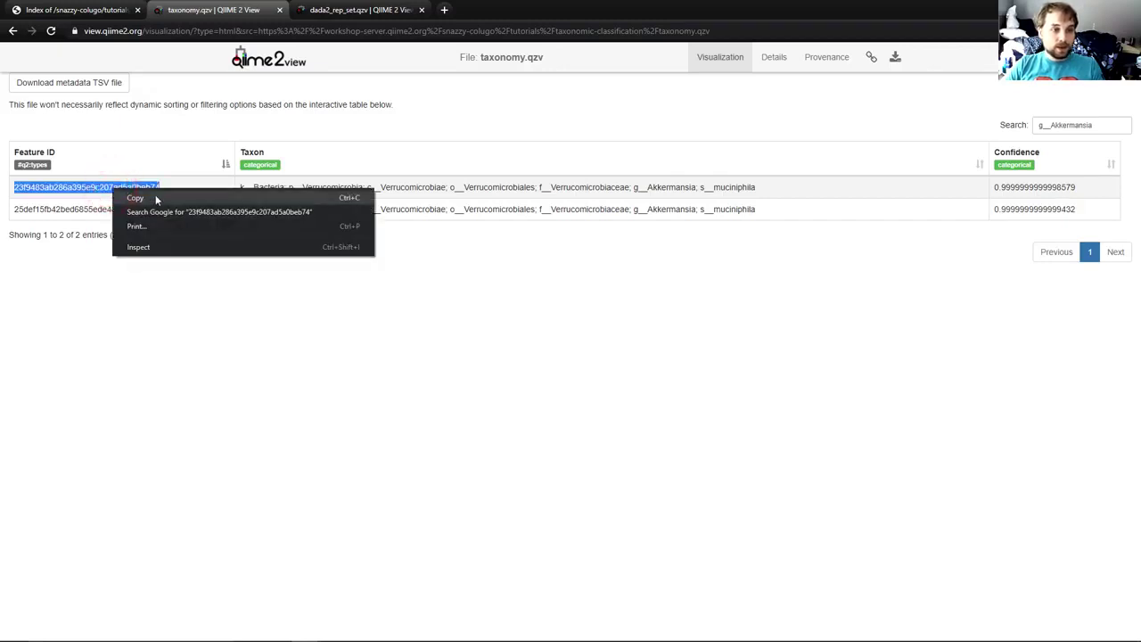
left_click(155, 196)
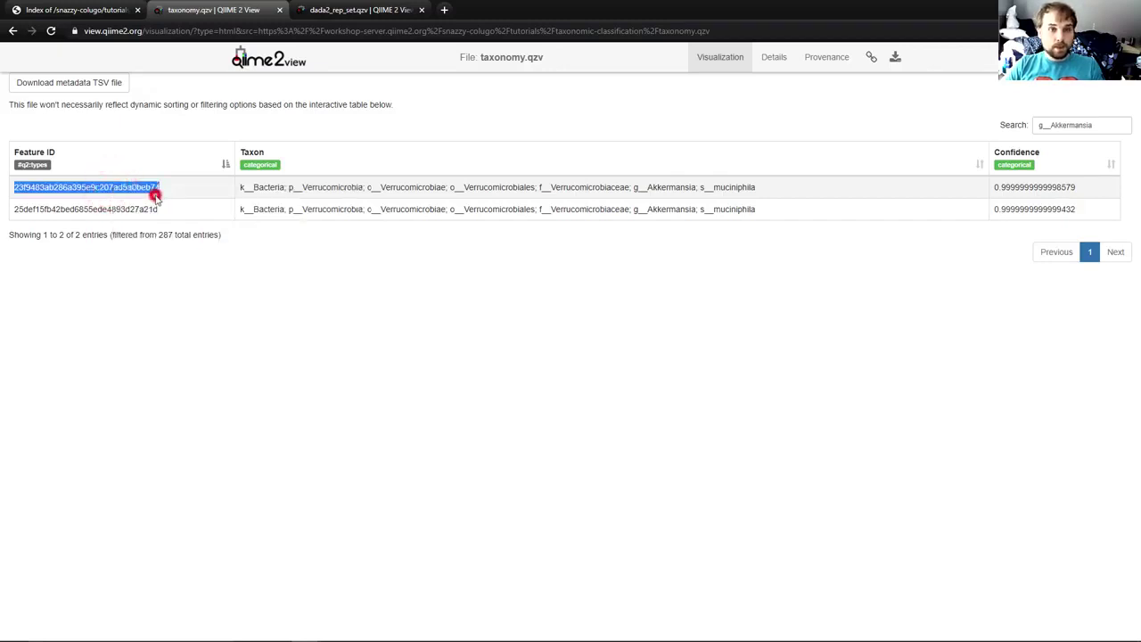
Search the dada2_rep_set.qzv sequence table for the copied Akkermansia feature ID
left_click(375, 10)
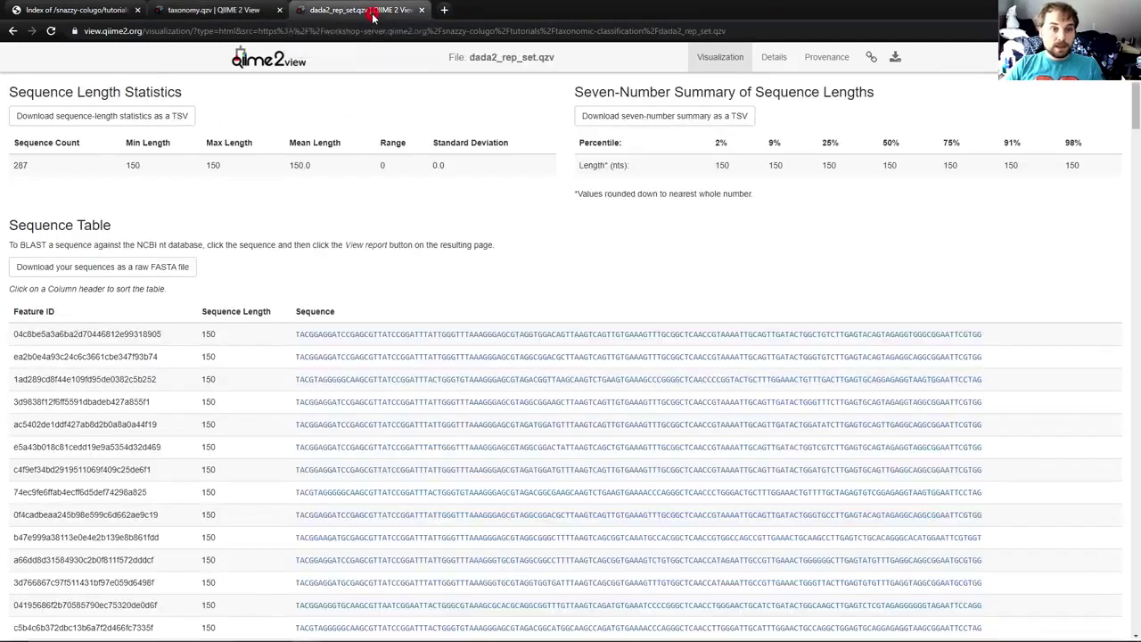
left_click(654, 290)
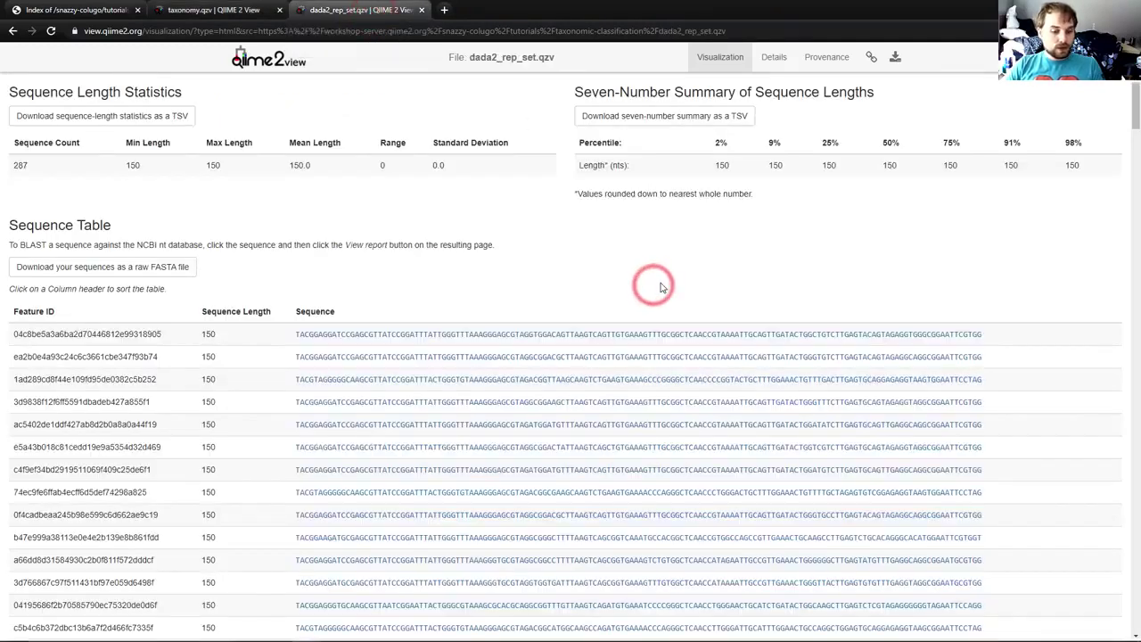
key("ctrl+f")
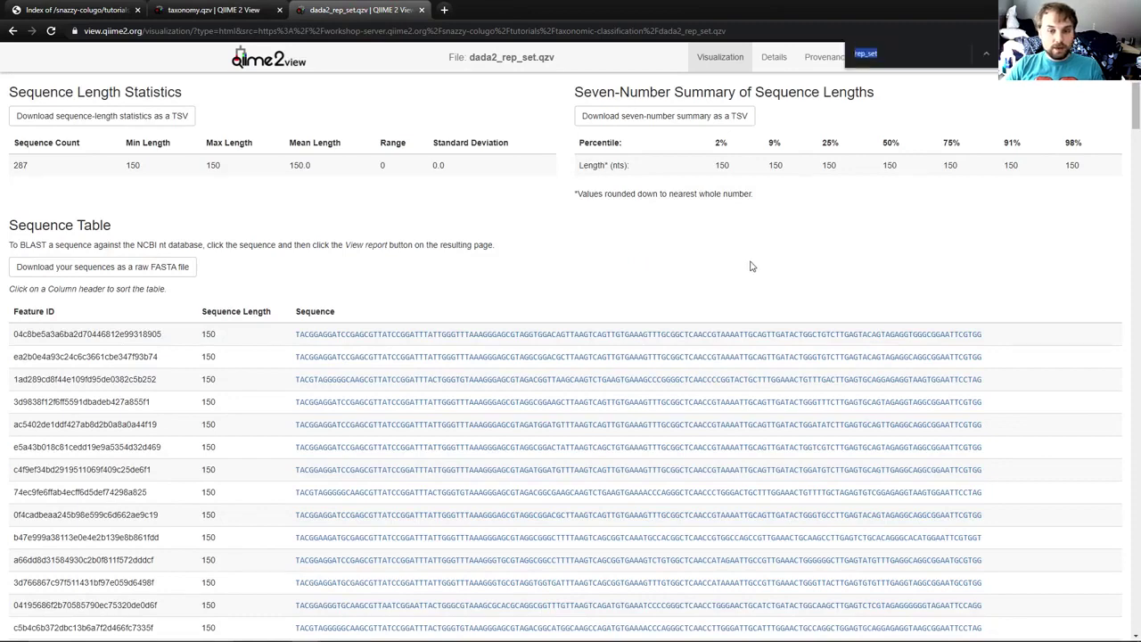
key("BackSpace")
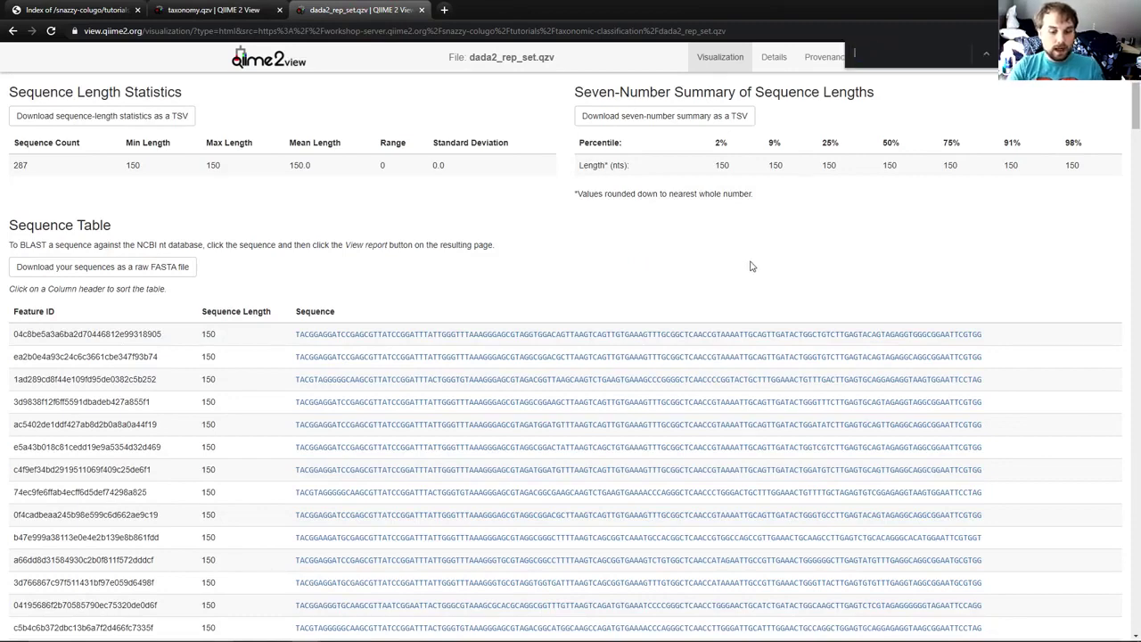
key("ctrl+v")
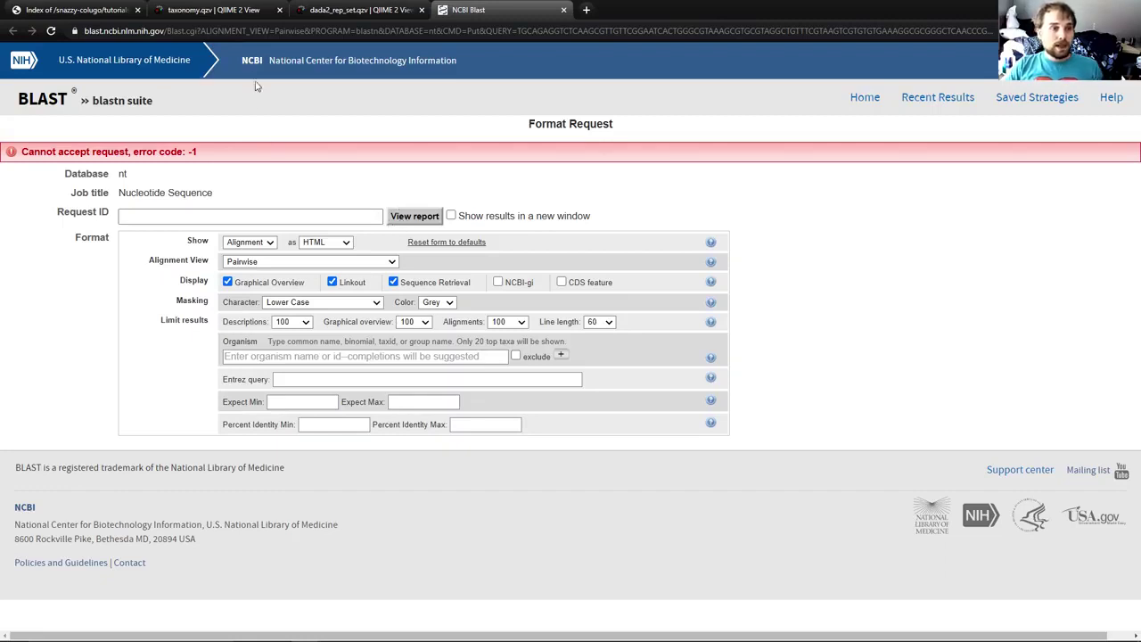
left_click(327, 13)
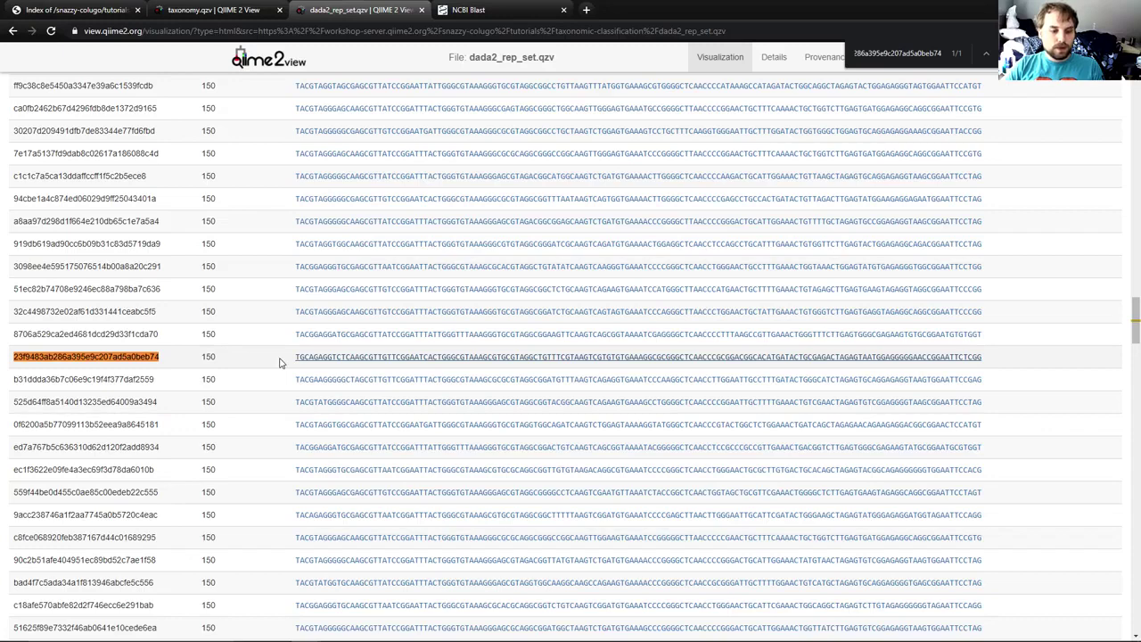
left_click(328, 357)
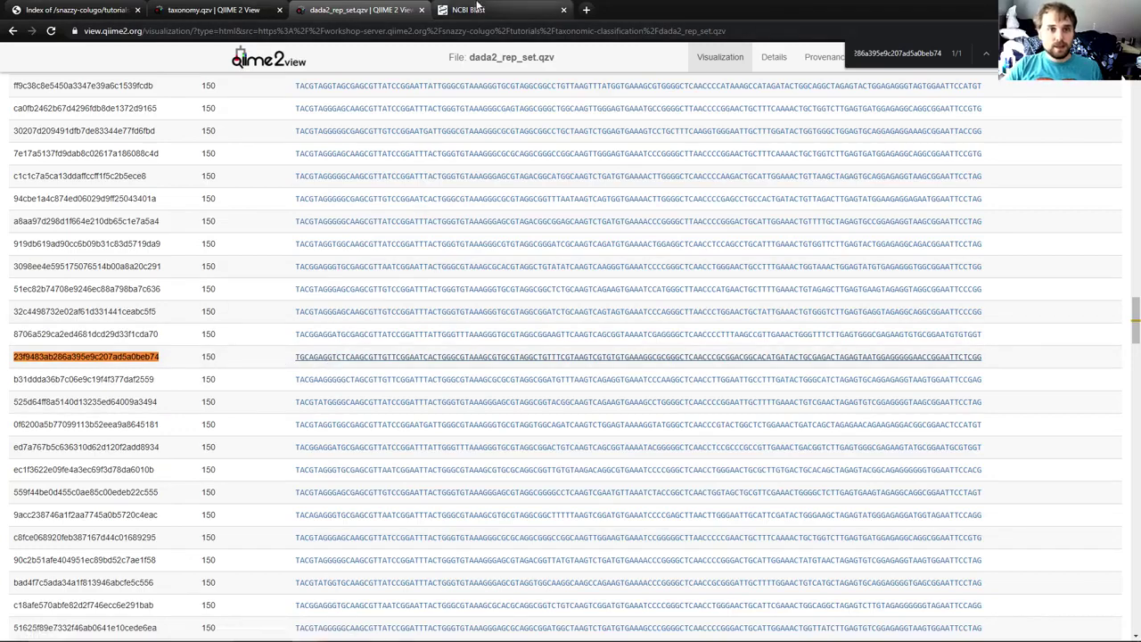
left_click(479, 9)
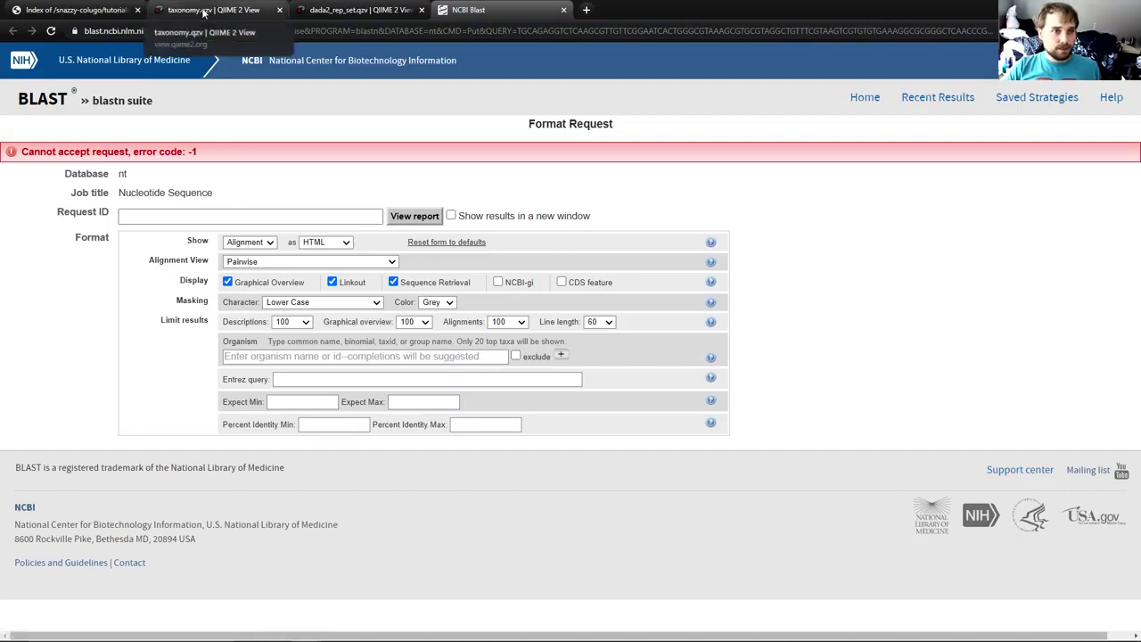
Copy the second g__Akkermansia feature ID from the filtered taxonomy table
left_click(204, 11)
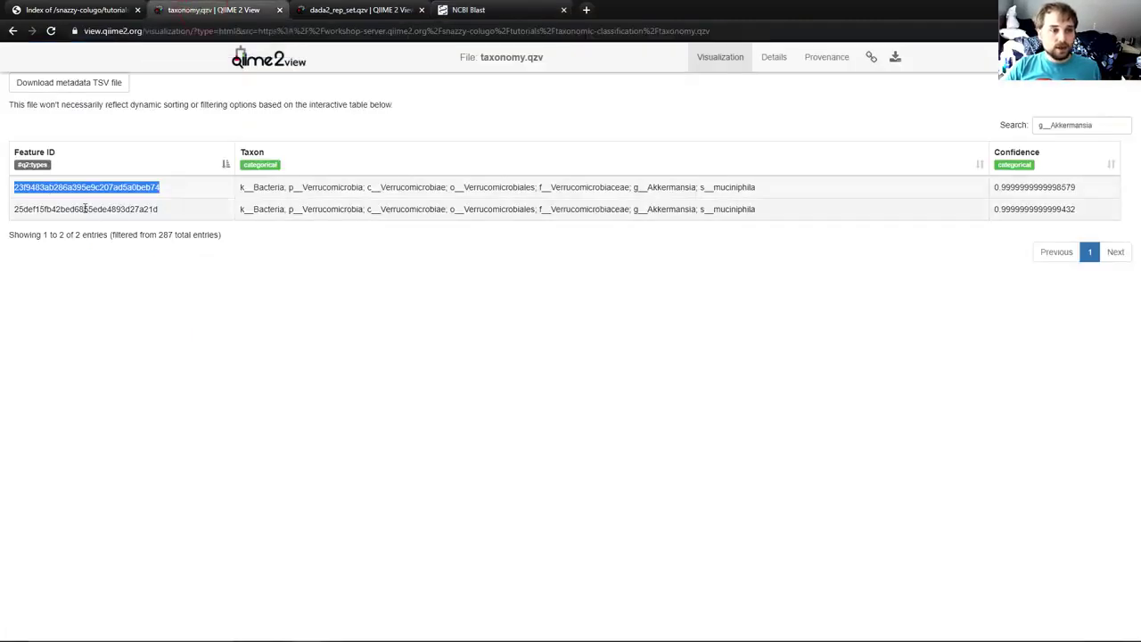
left_click(149, 259)
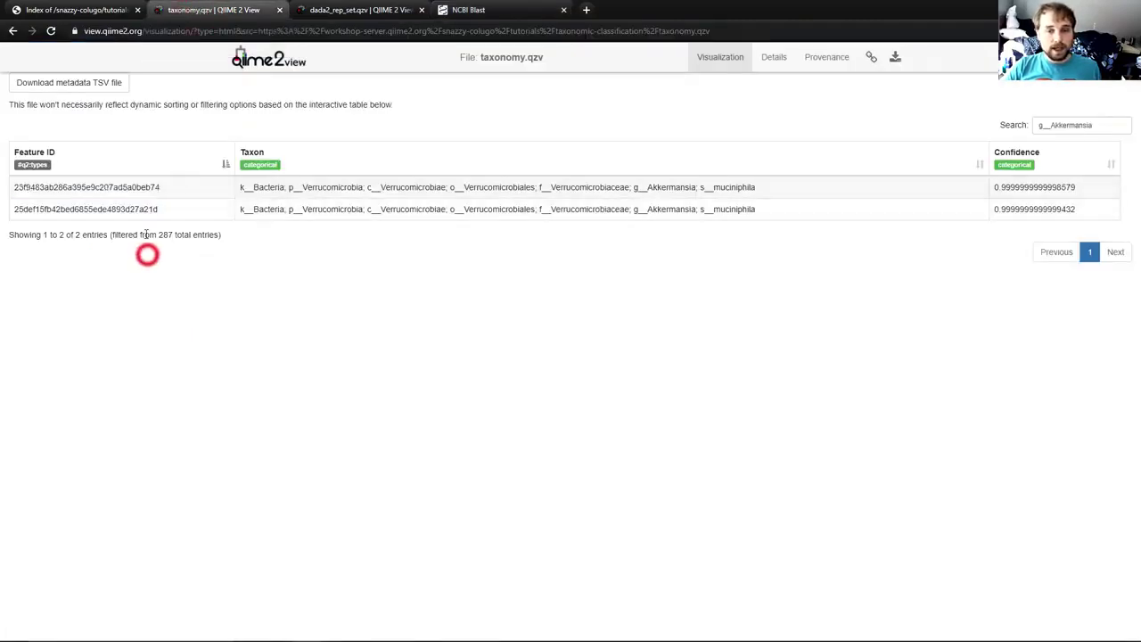
double_click(99, 209)
right_click(99, 212)
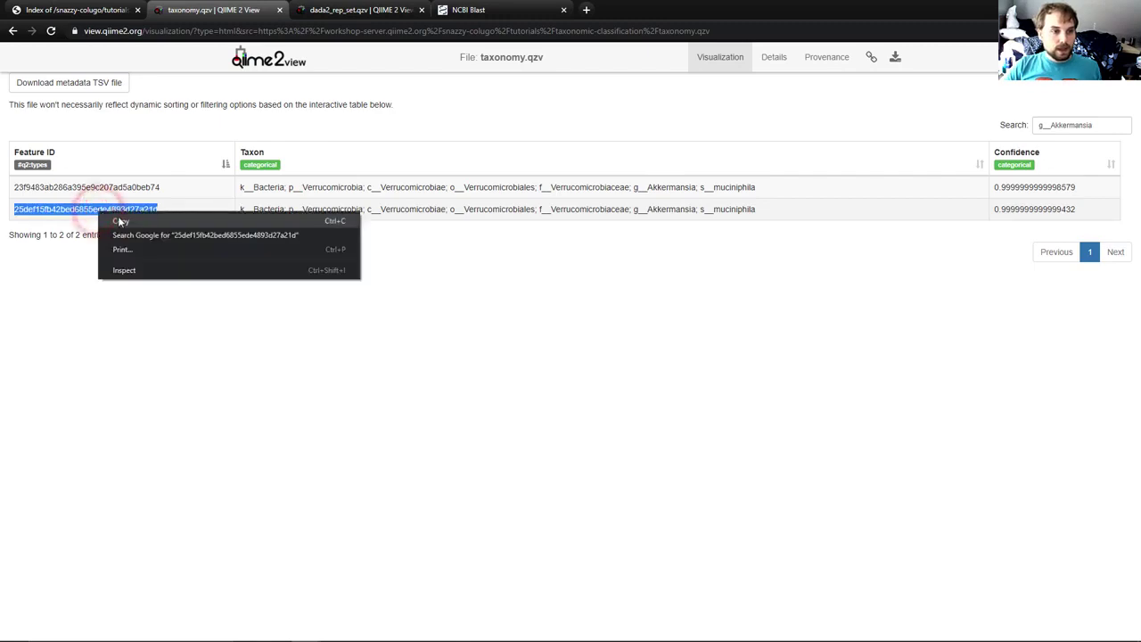
left_click(119, 220)
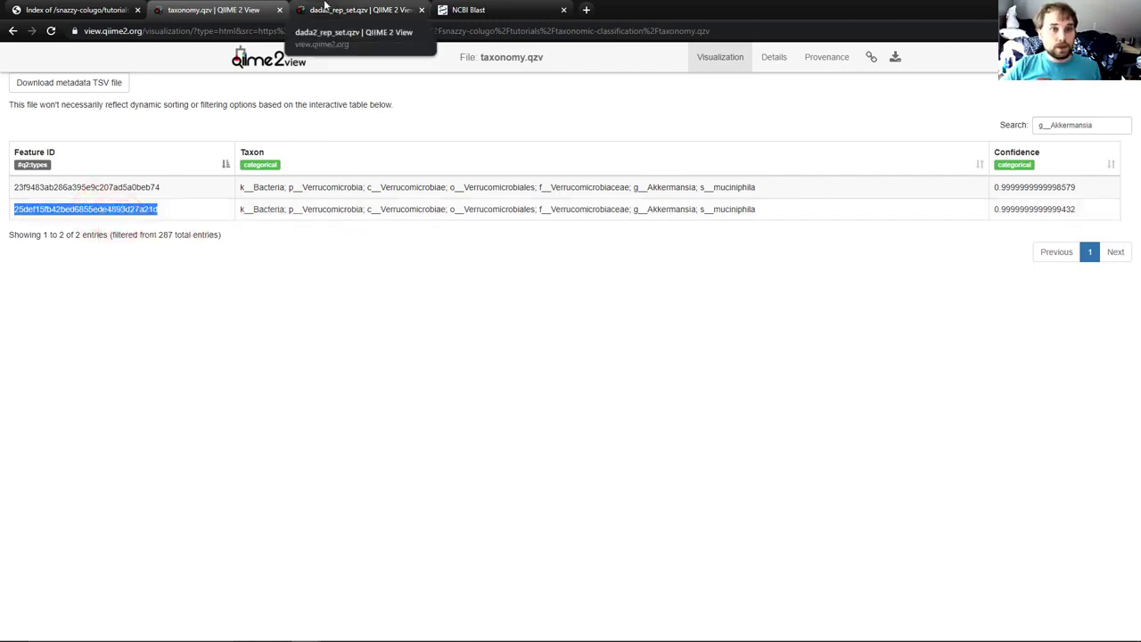
Search the representative-sequence table for the copied second Akkermansia feature ID
left_click(327, 8)
key("ctrl+f")
key("ctrl+v")
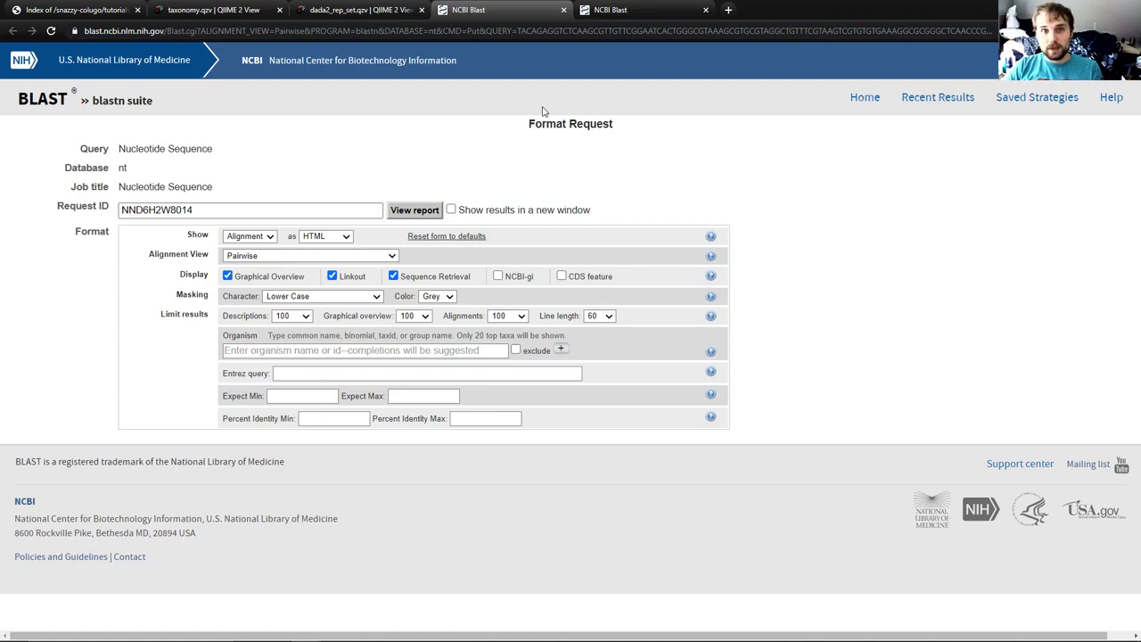
Close both failed NCBI BLAST request tabs and switch to the tutorial window
left_click(624, 11)
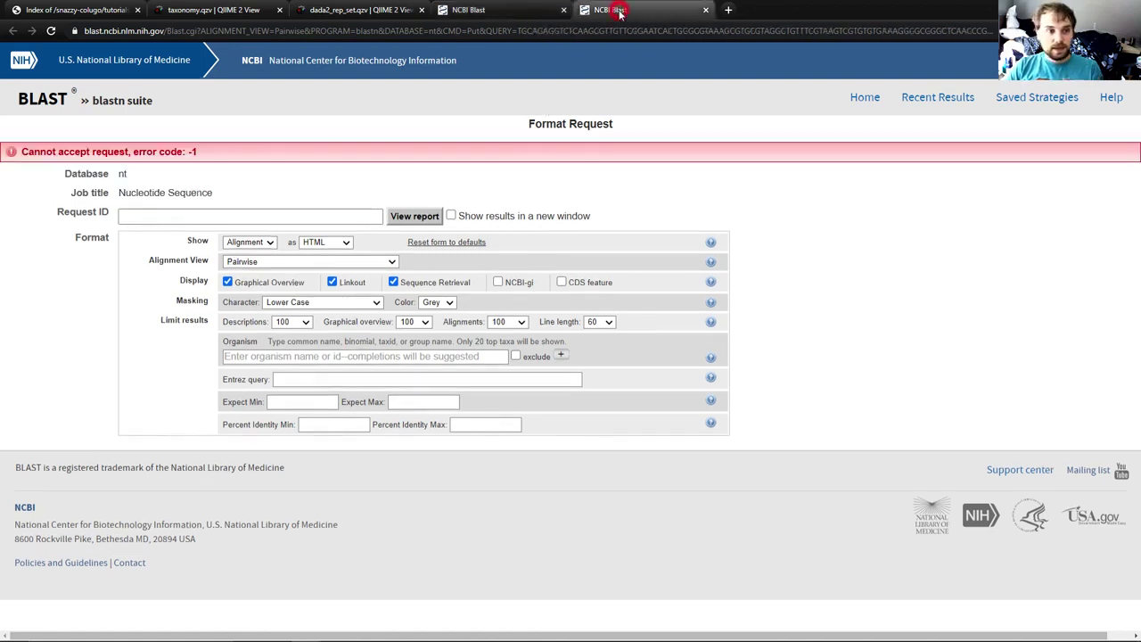
left_click(526, 12)
left_click(706, 10)
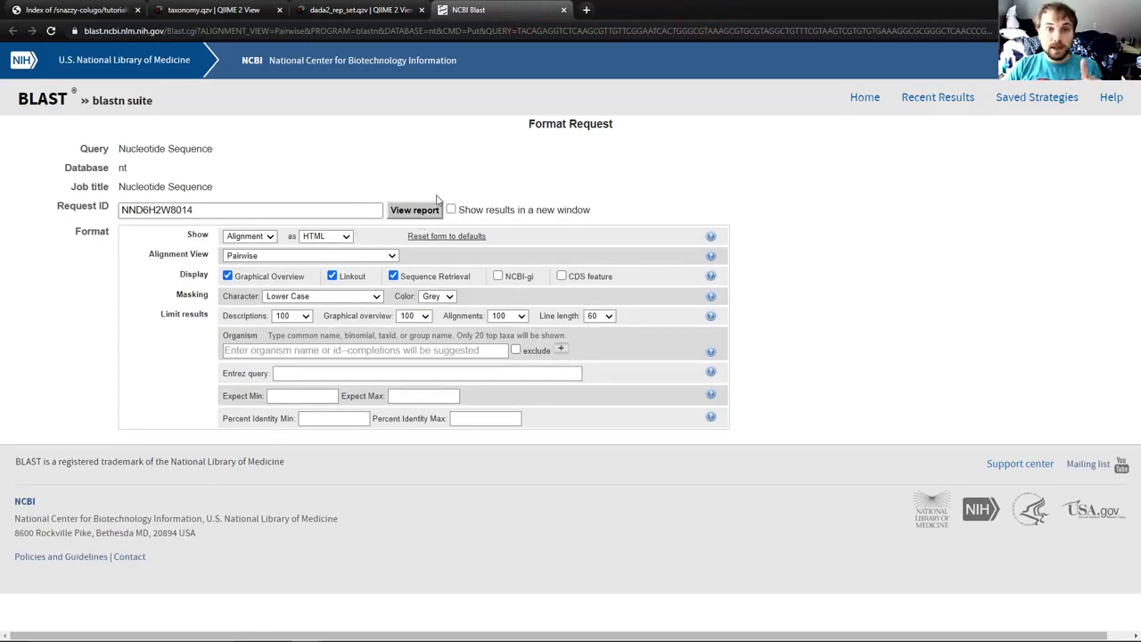
left_click(565, 13)
key("alt+Tab")
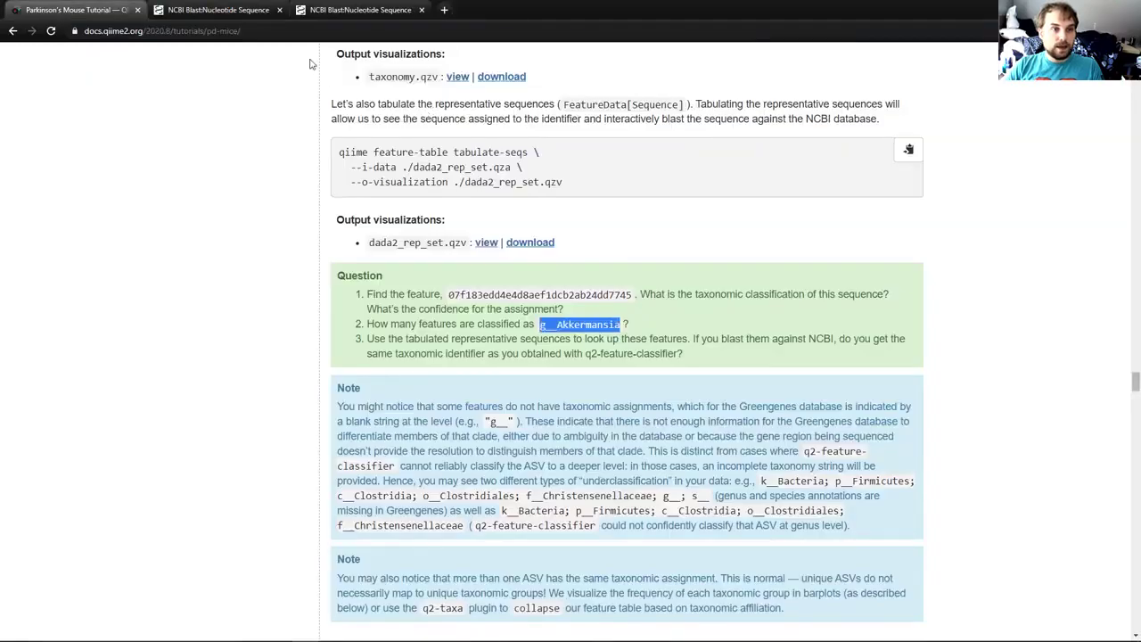
Review the first BLAST result's hit list and its top Akkermansia muciniphila alignment
left_click(217, 9)
scroll(440, 236, "down", 1)
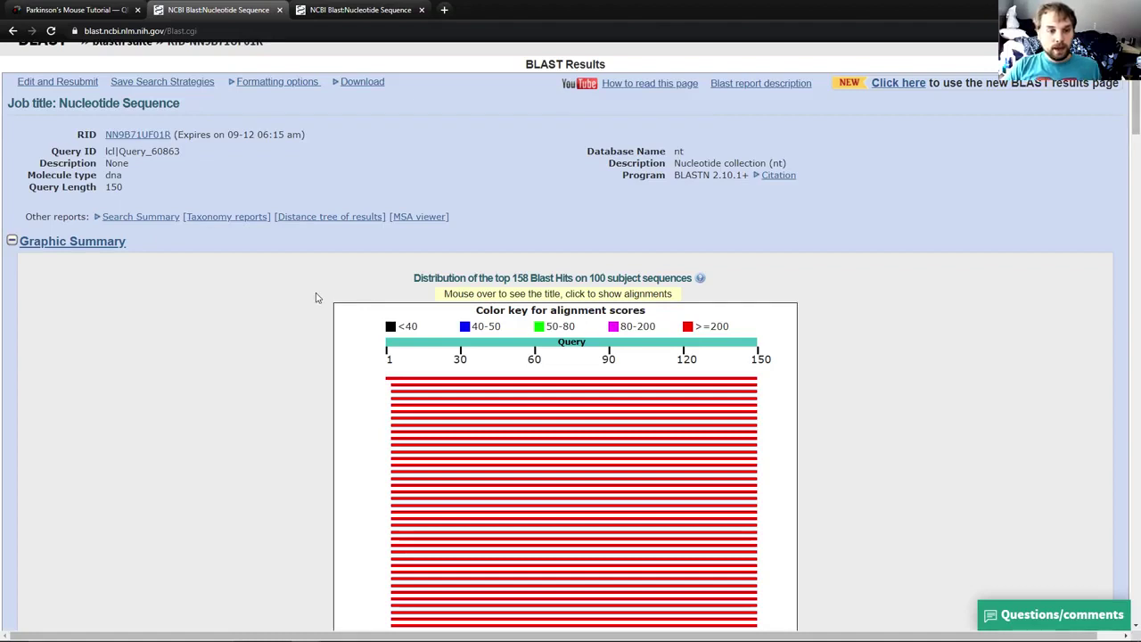
scroll(316, 298, "down", 5)
scroll(316, 297, "down", 3)
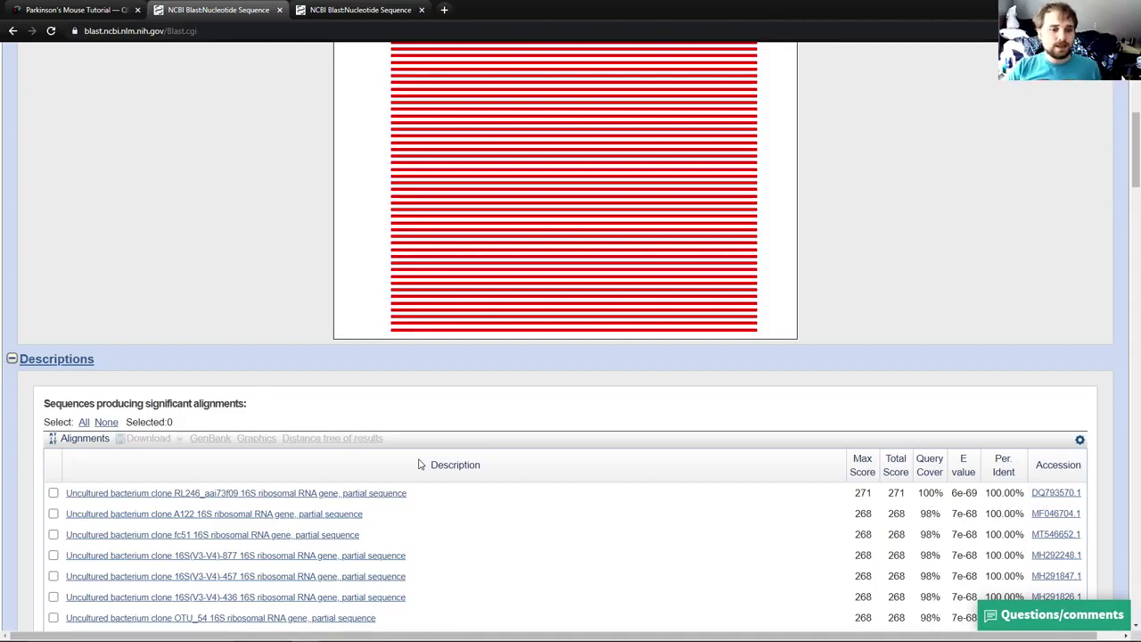
scroll(437, 450, "up", 5)
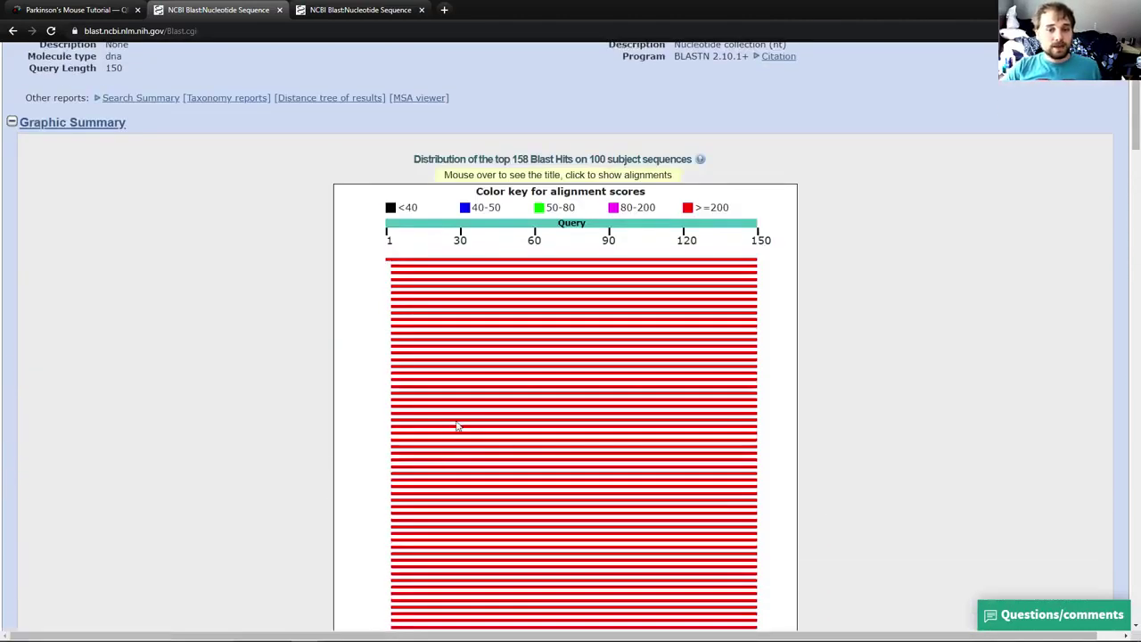
scroll(492, 308, "down", 2)
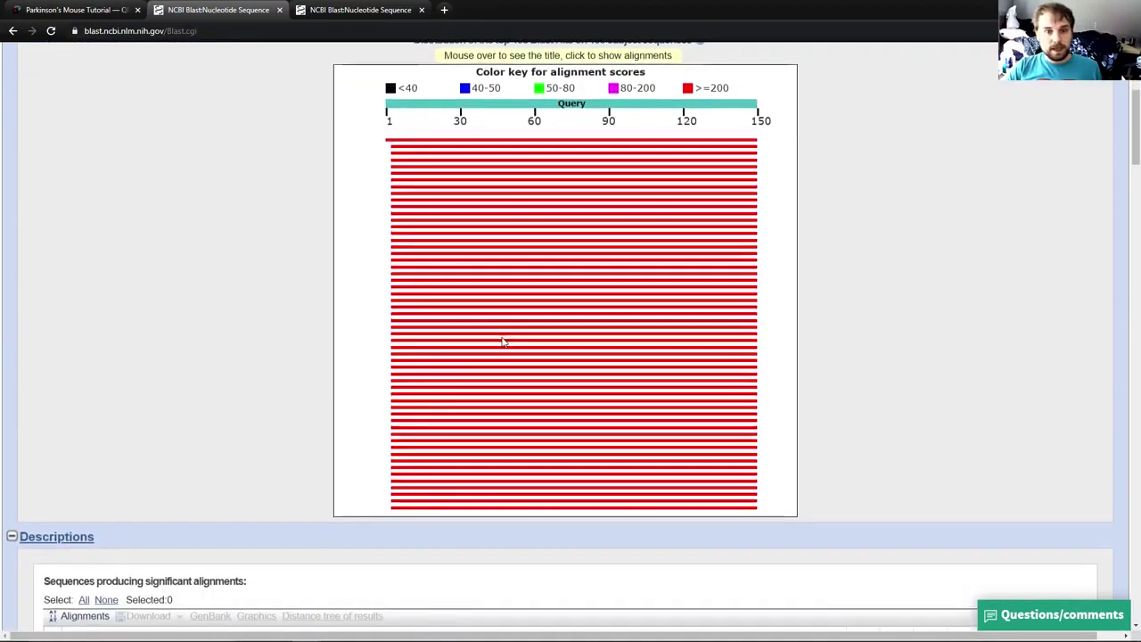
scroll(502, 341, "down", 3)
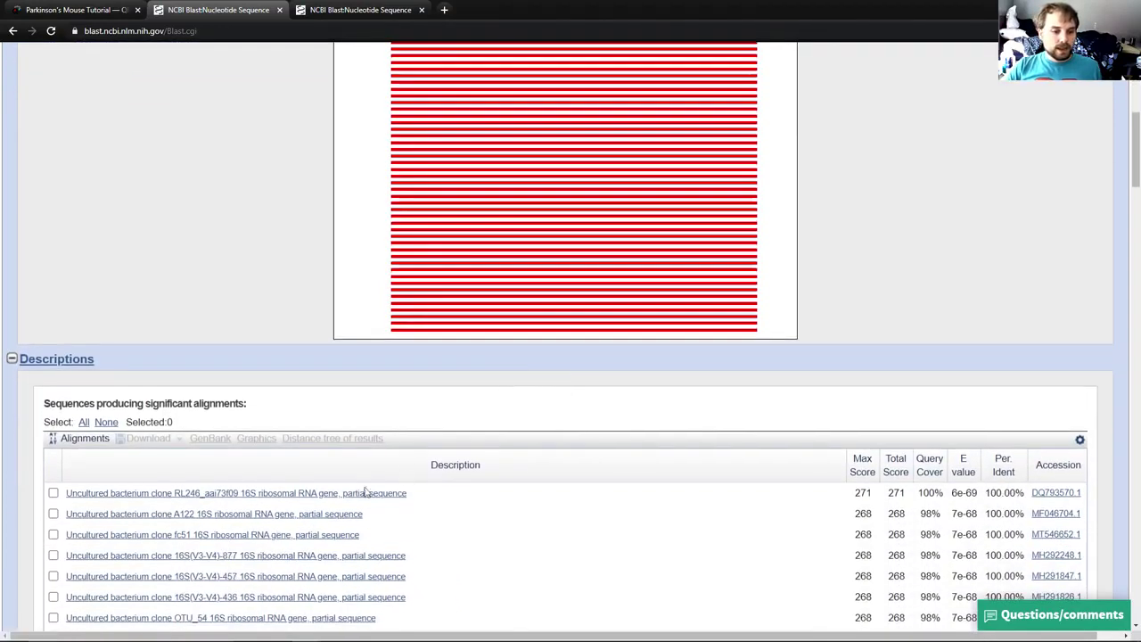
left_click(412, 493)
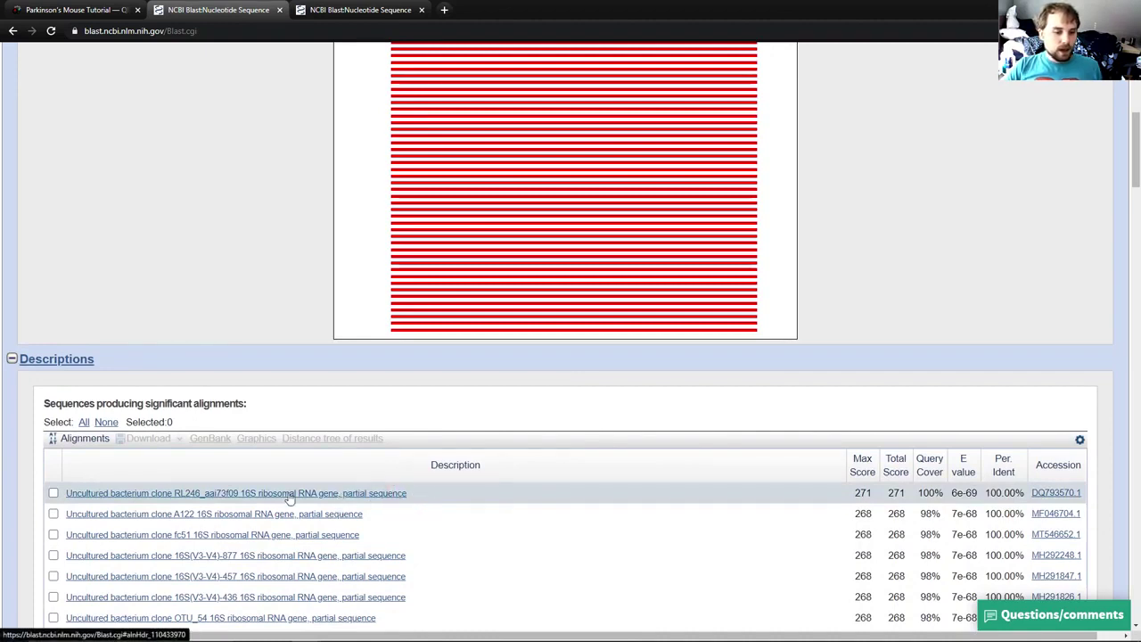
scroll(299, 504, "down", 2)
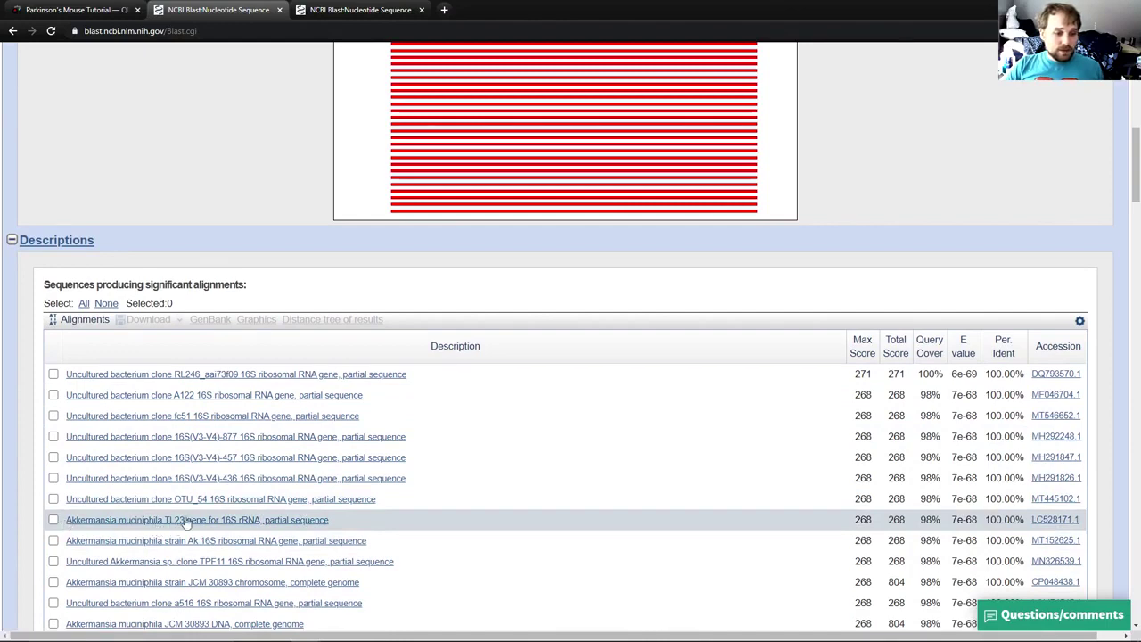
Scroll through the second BLAST result's Descriptions table of significant alignments
left_click(338, 9)
scroll(329, 250, "down", 8)
scroll(332, 267, "down", 2)
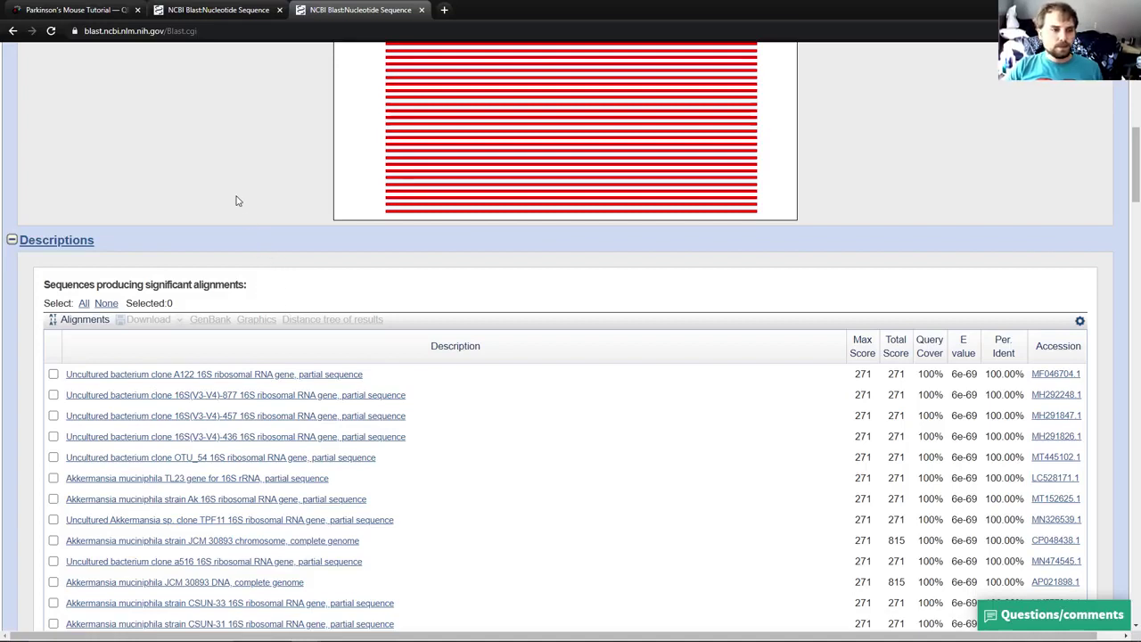
Scroll the Parkinson's Mouse Tutorial down to the Taxonomy barchart section
left_click(100, 11)
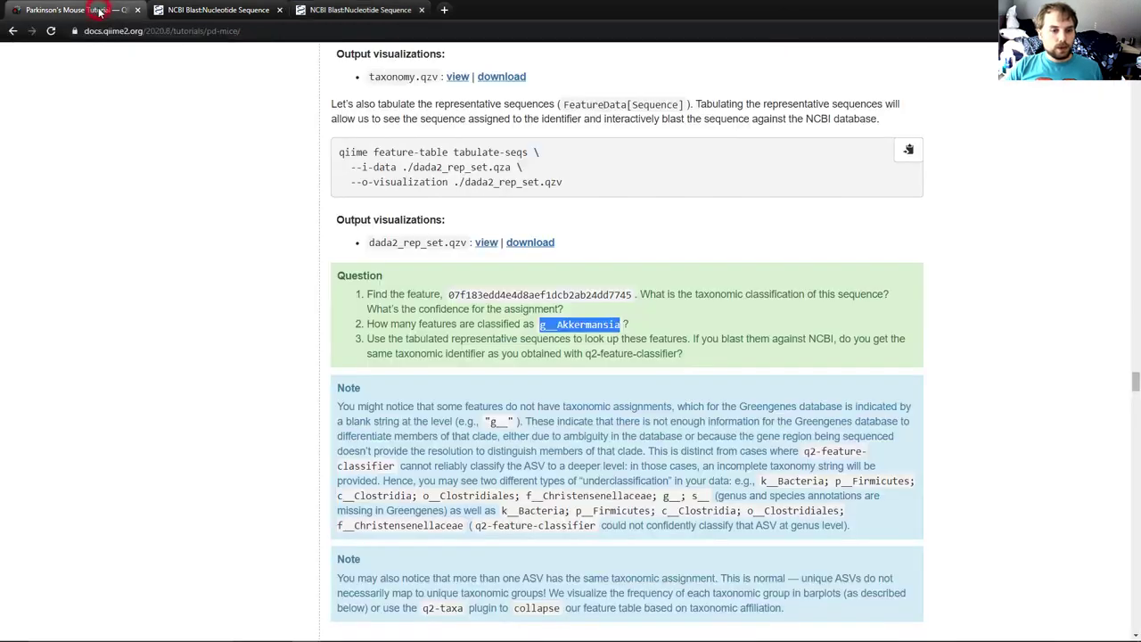
left_click(254, 244)
scroll(267, 335, "down", 4)
scroll(281, 345, "down", 1)
scroll(287, 343, "down", 1)
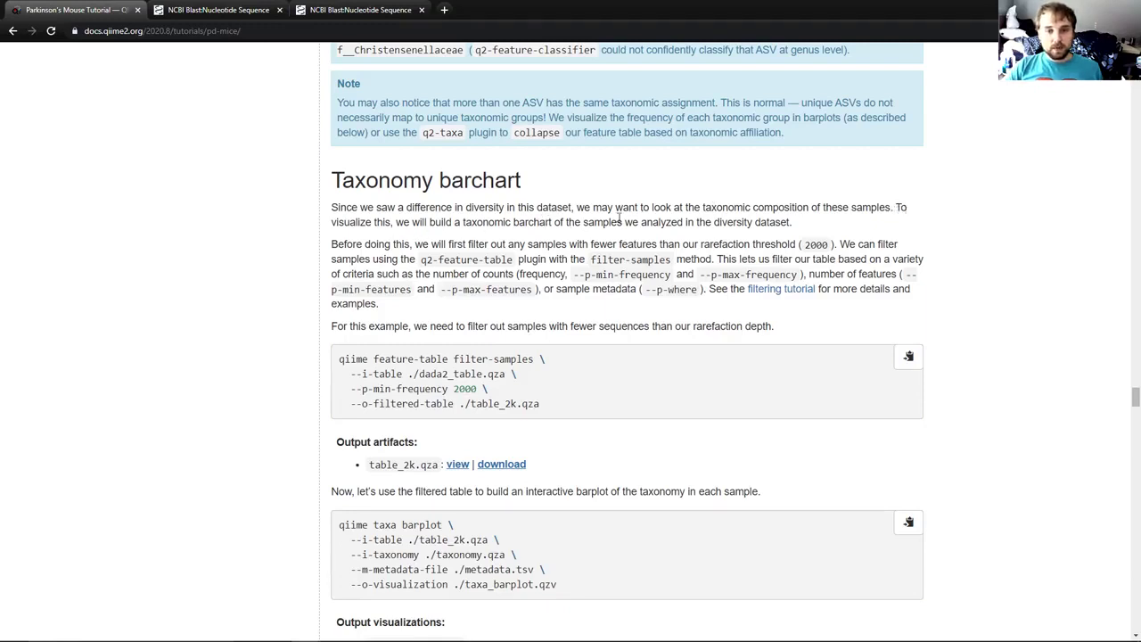
scroll(625, 216, "down", 1)
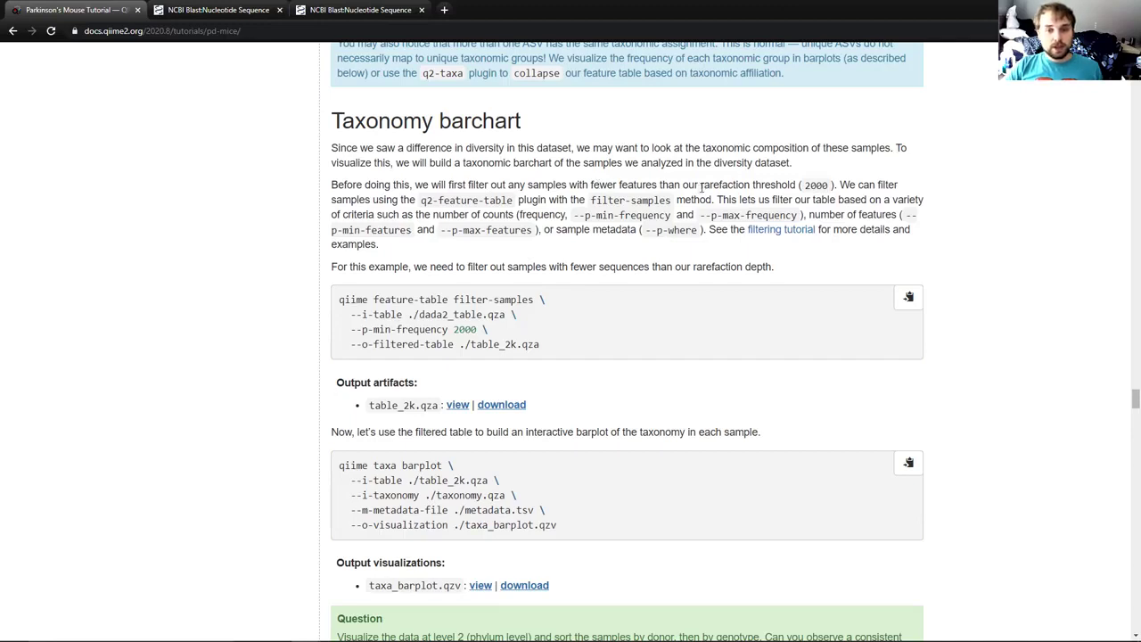
Review the filter-samples command (2000 threshold, dada2_table.qza to table_2k.qza) and copy it
left_click_drag(702, 186, 800, 185)
left_click(804, 187)
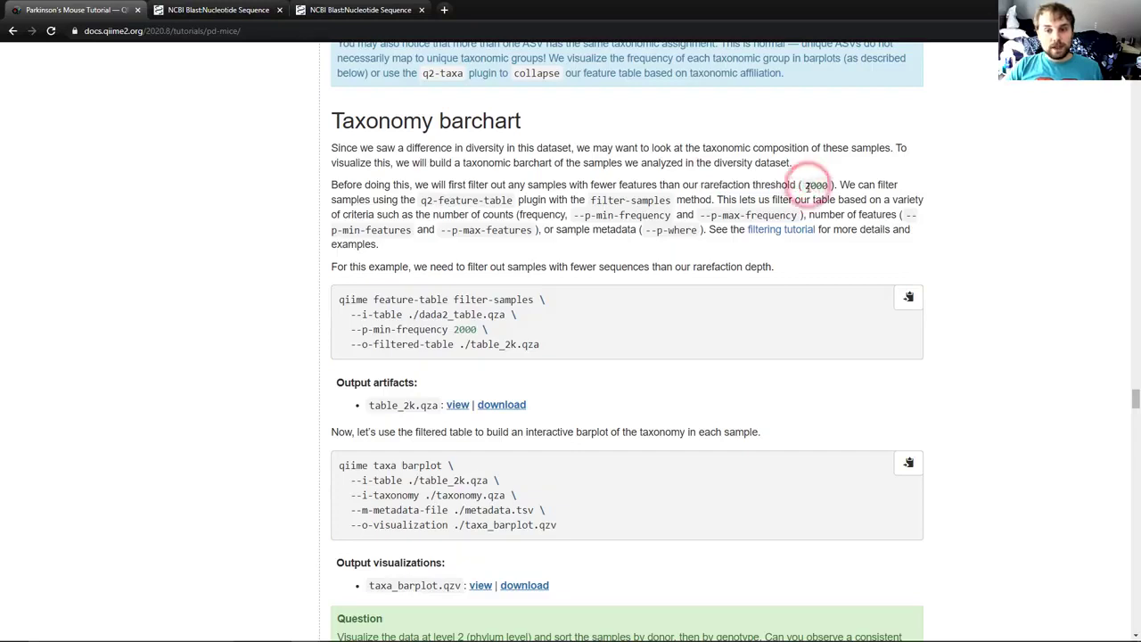
double_click(806, 186)
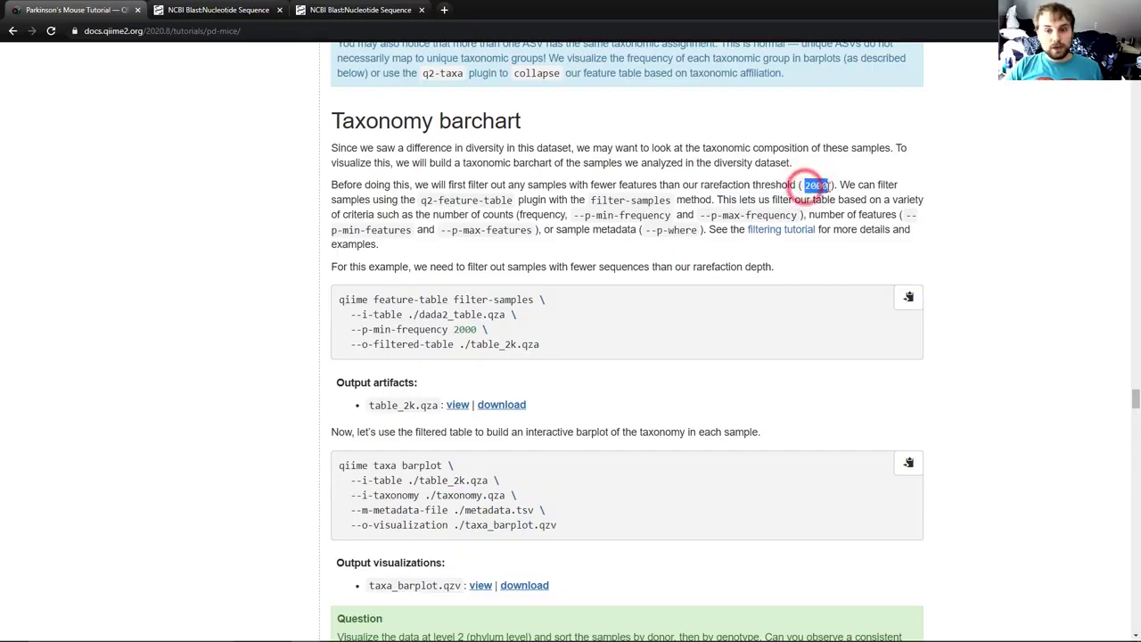
left_click(853, 192)
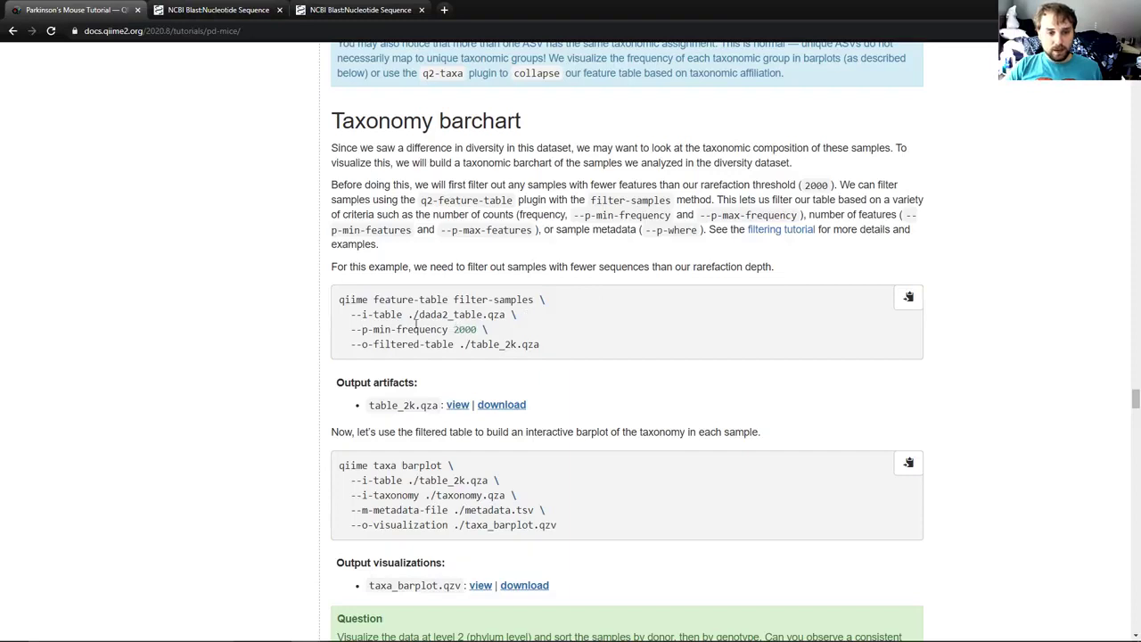
left_click_drag(407, 314, 478, 330)
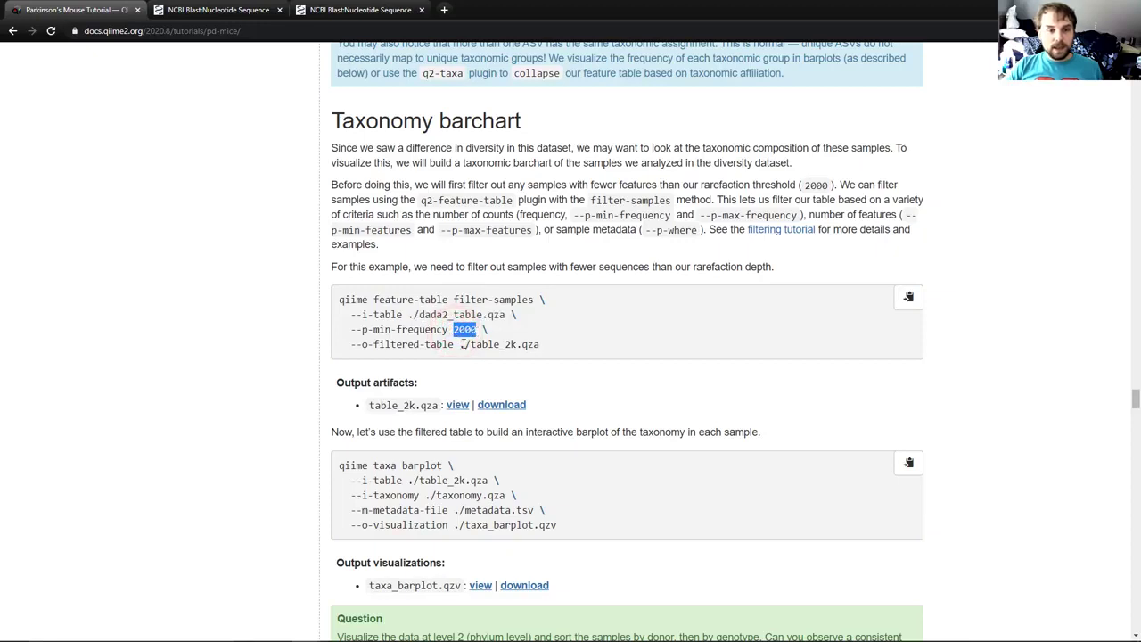
left_click(461, 343)
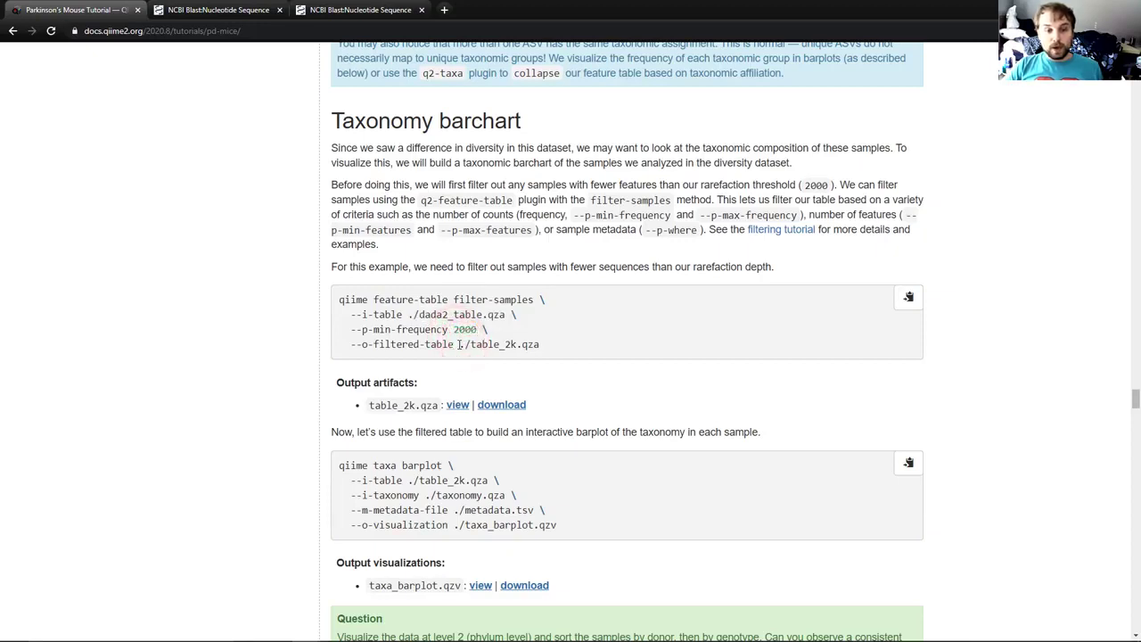
left_click_drag(460, 346, 541, 364)
left_click(540, 364)
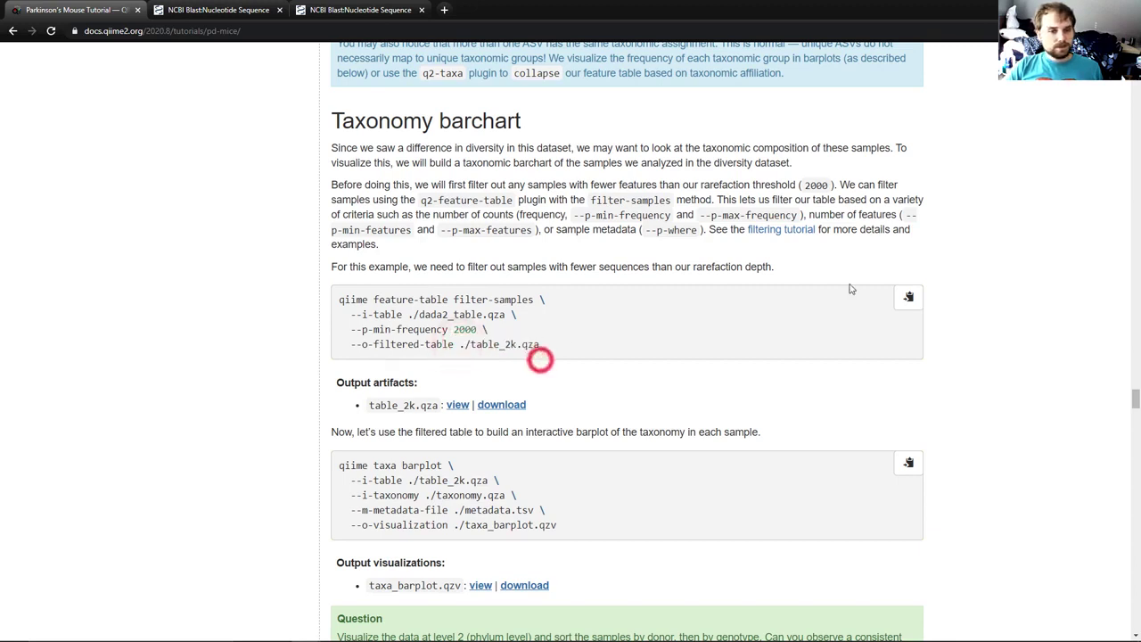
left_click(911, 298)
Run the pasted filter-samples command in the terminal to save table_2k.qza, then return to the docs
key("alt+Tab")
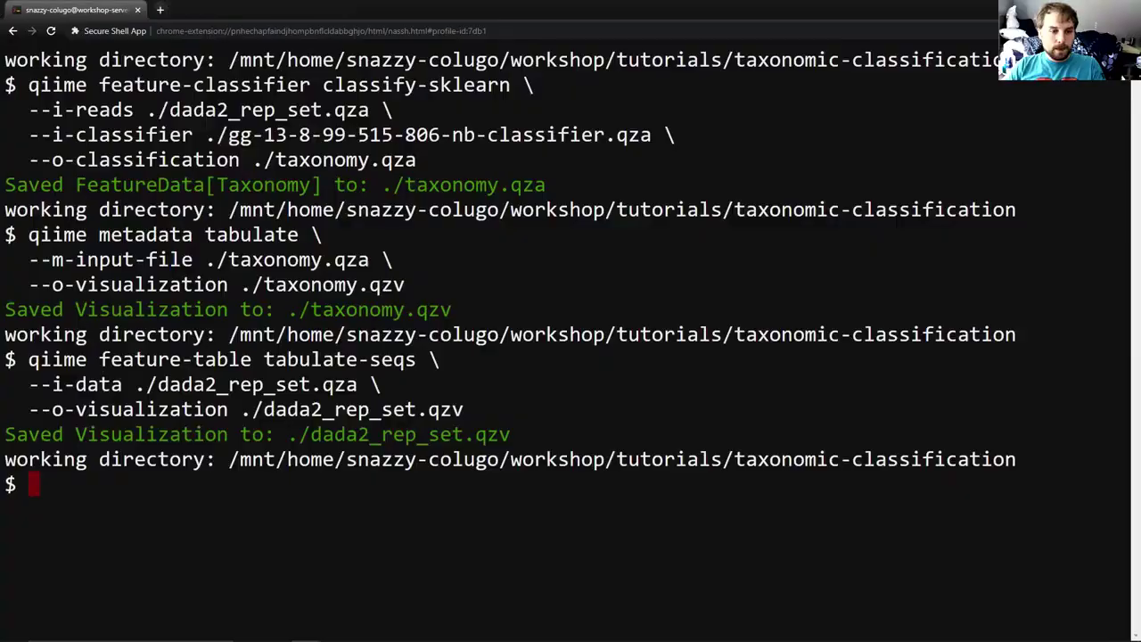
key("ctrl+shift+v")
key("Return")
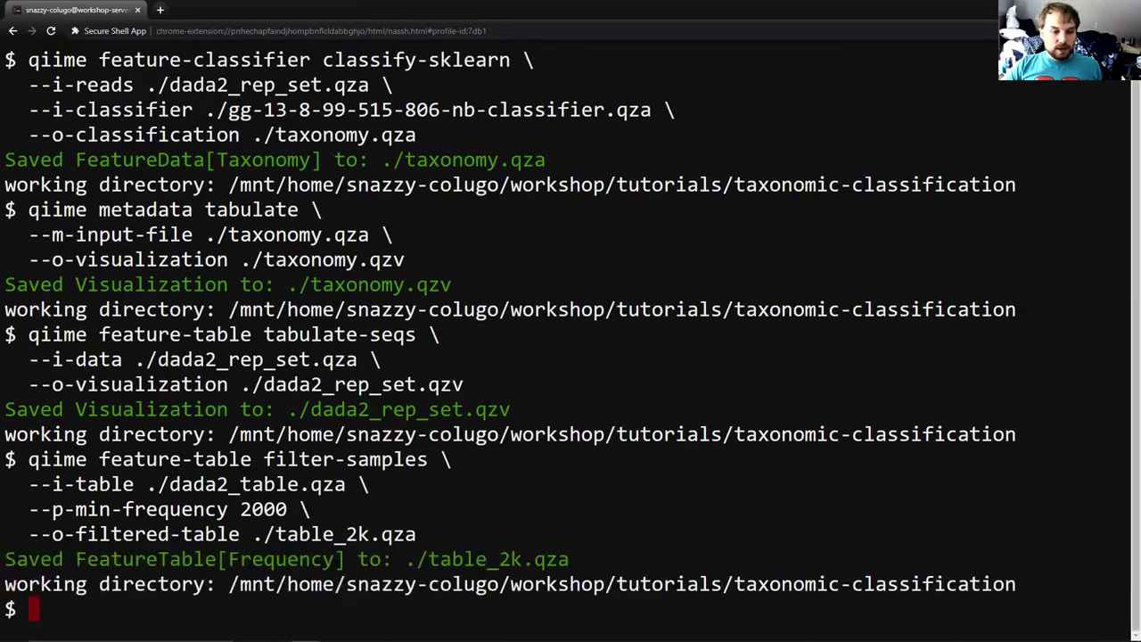
left_click_drag(167, 484, 345, 485)
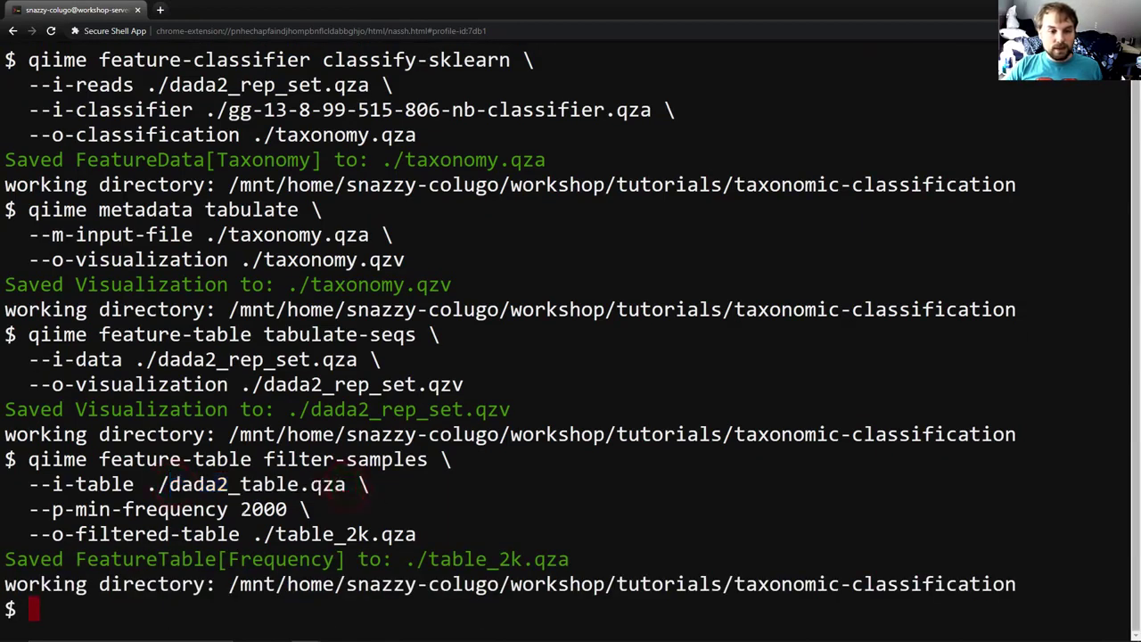
double_click(244, 511)
left_click(323, 527)
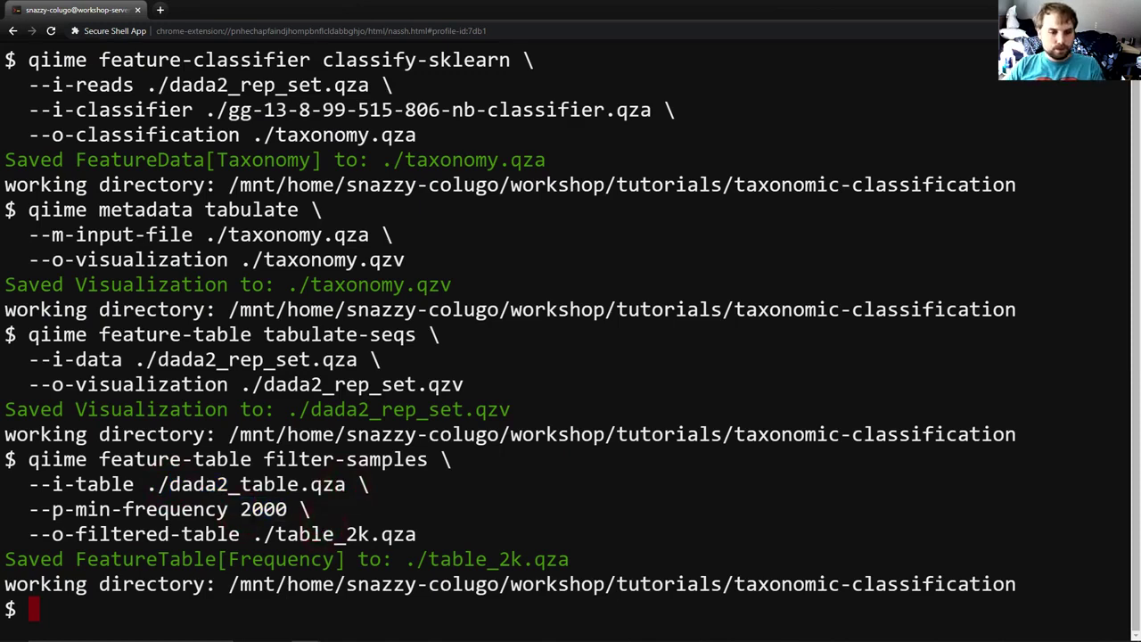
key("alt+Tab")
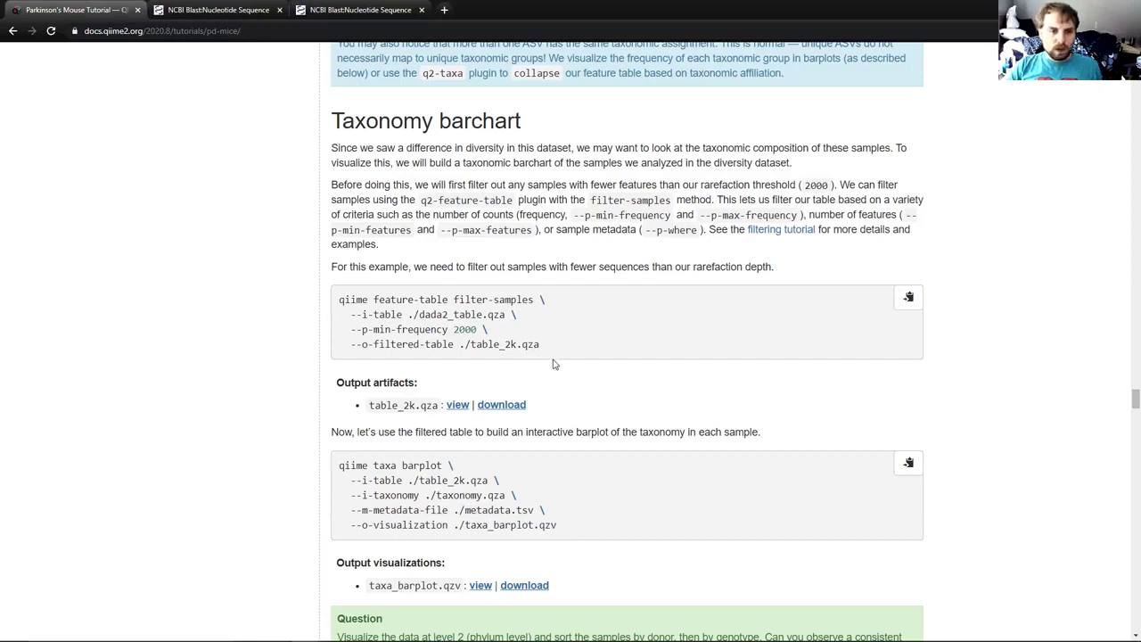
Copy the taxa barplot command after checking its inputs table_2k.qza, taxonomy.qza and metadata.tsv
scroll(553, 364, "down", 1)
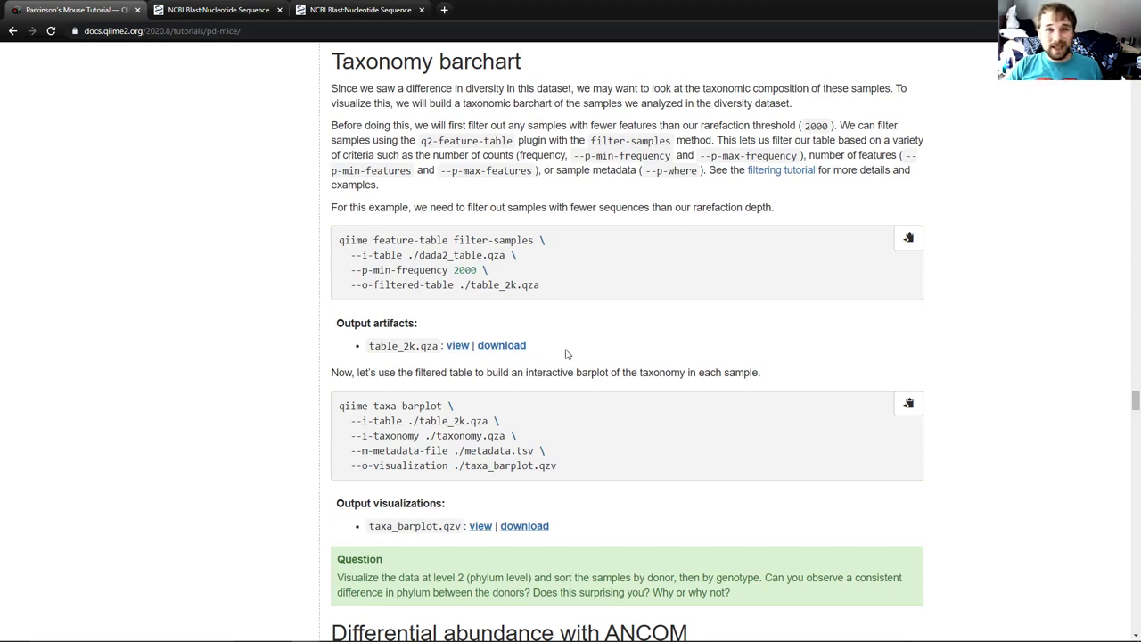
scroll(566, 354, "down", 1)
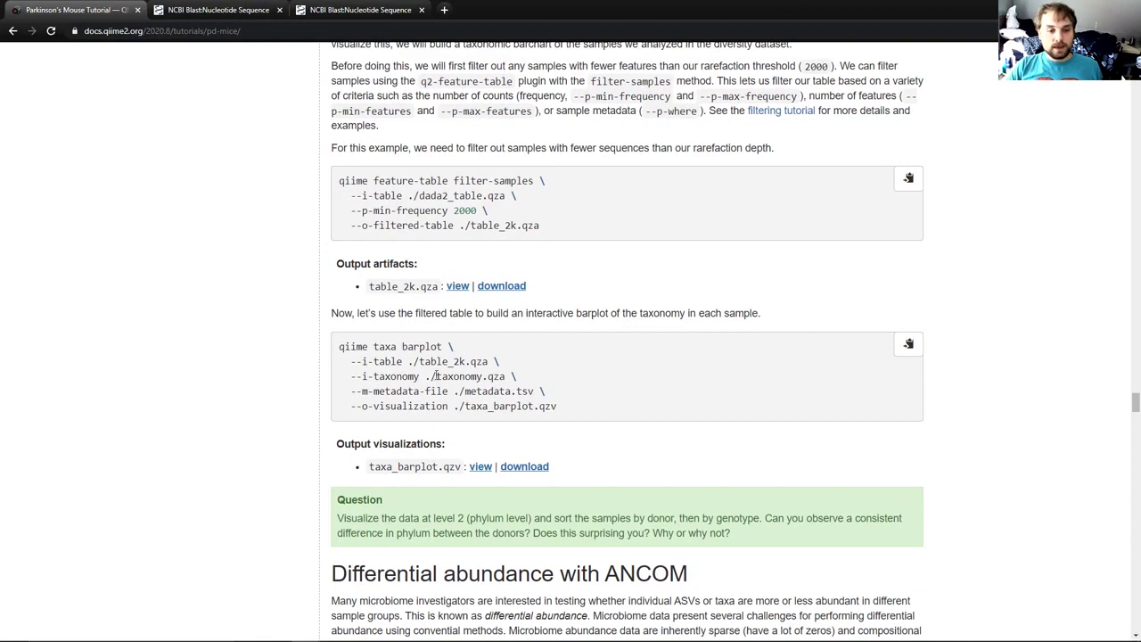
left_click_drag(407, 362, 488, 362)
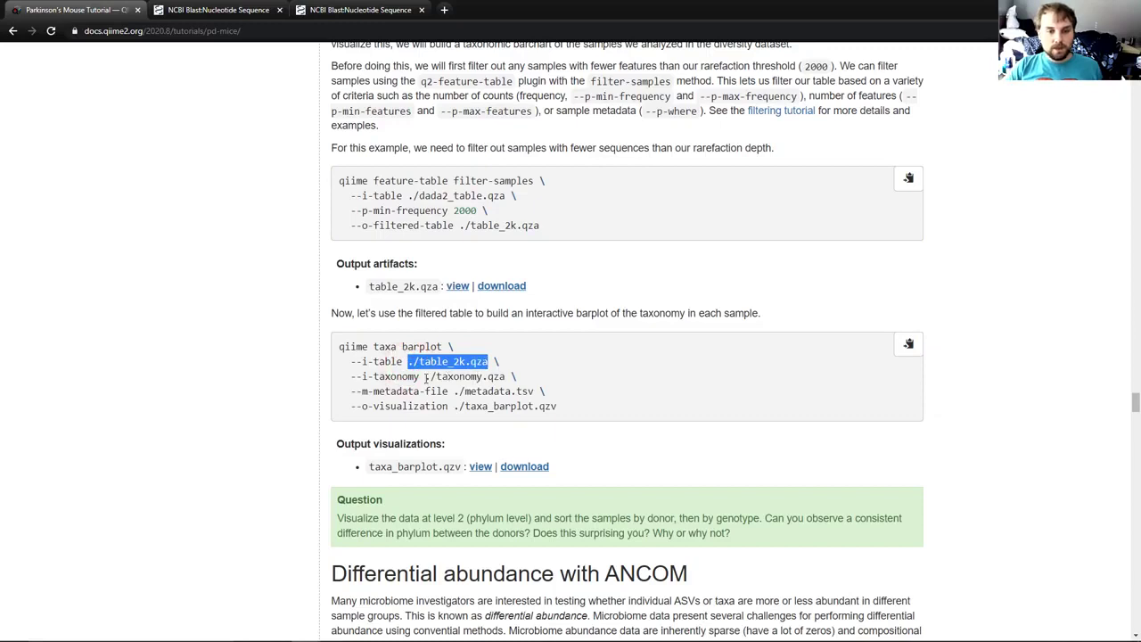
left_click_drag(425, 377, 505, 379)
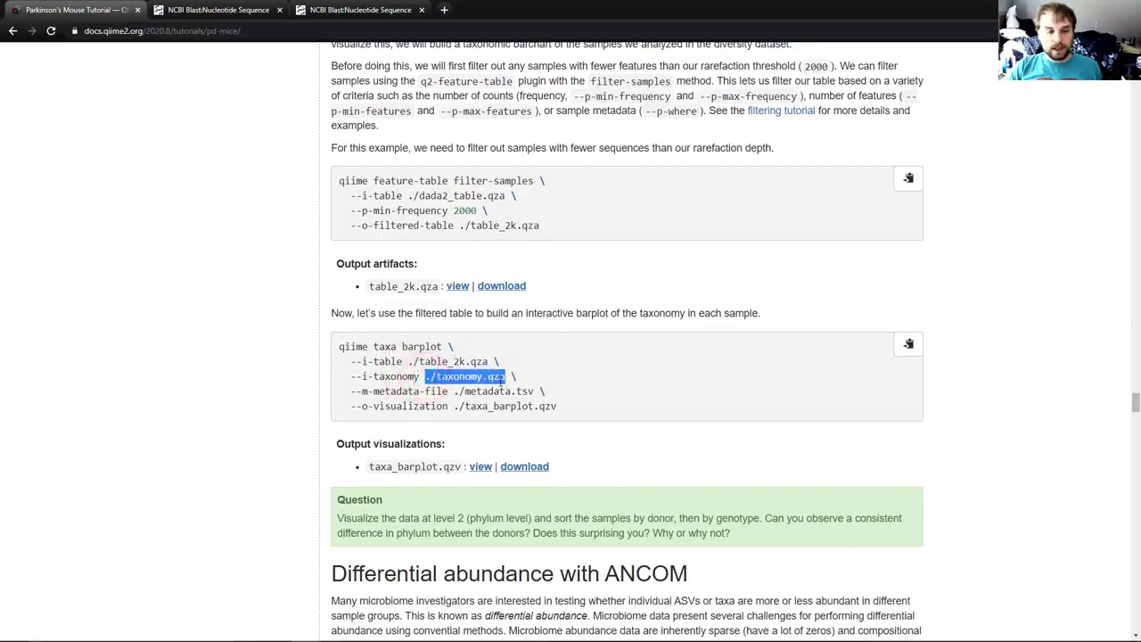
left_click(501, 379)
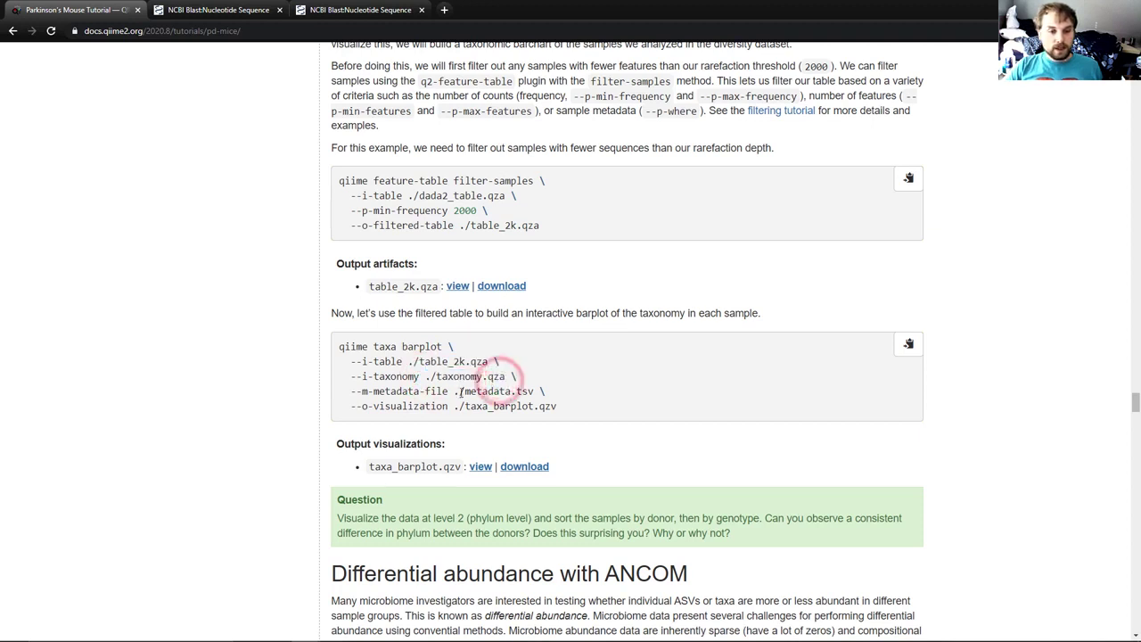
left_click_drag(459, 393, 510, 393)
left_click(517, 394)
left_click(907, 343)
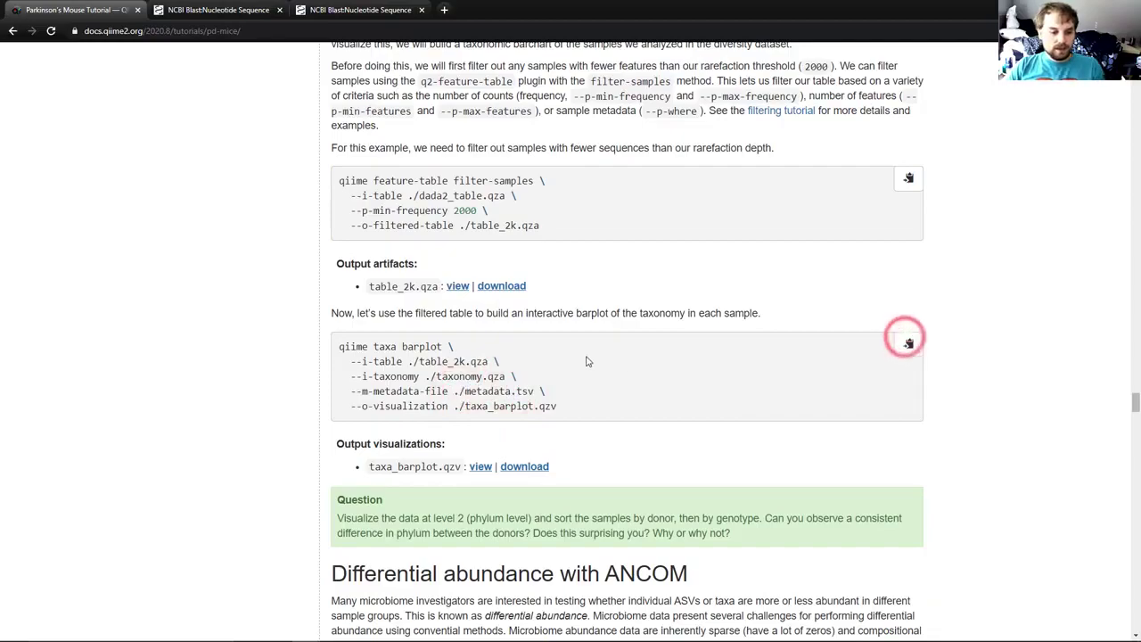
Clear the terminal and run the taxa barplot command, saving taxa_barplot.qzv, then return to the docs
key("alt+Tab")
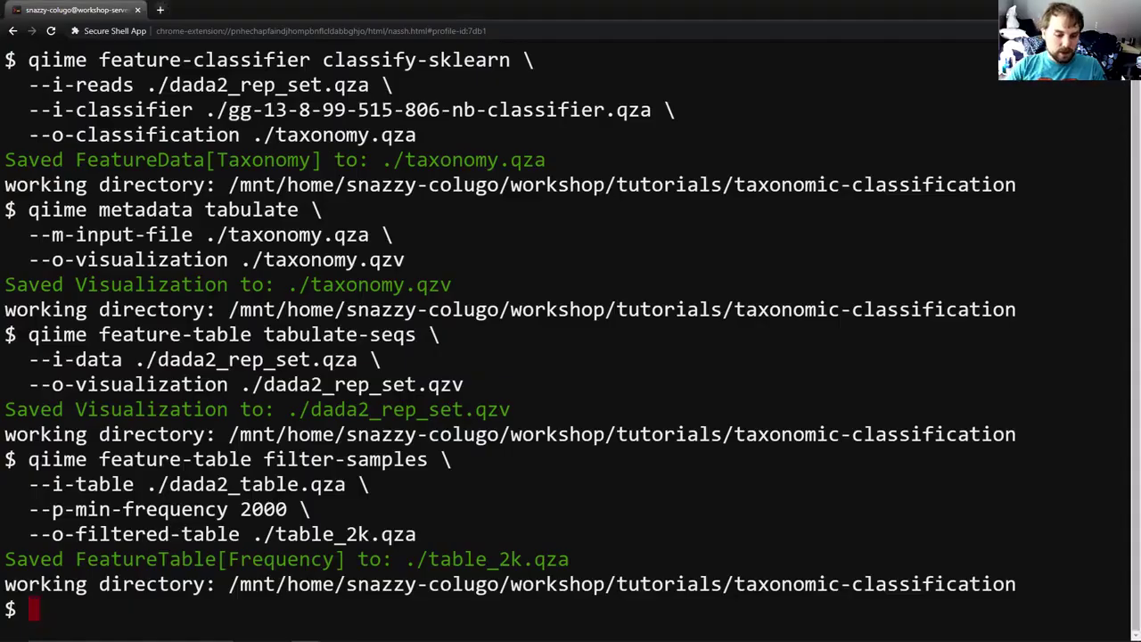
type("clear")
key("Return")
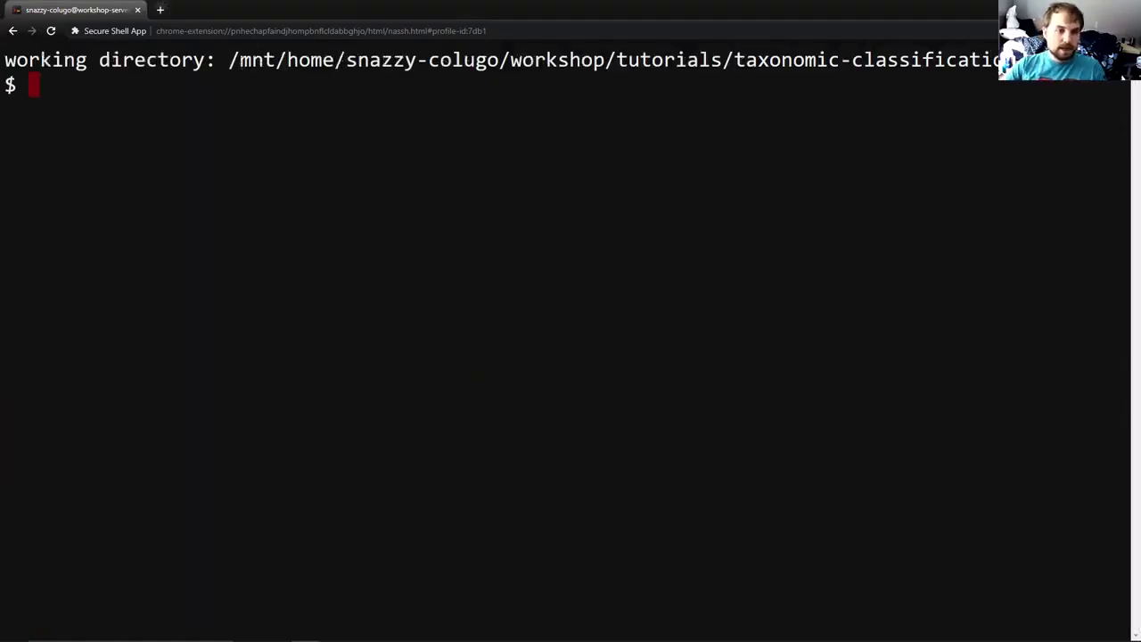
key("ctrl+shift+v")
key("Return")
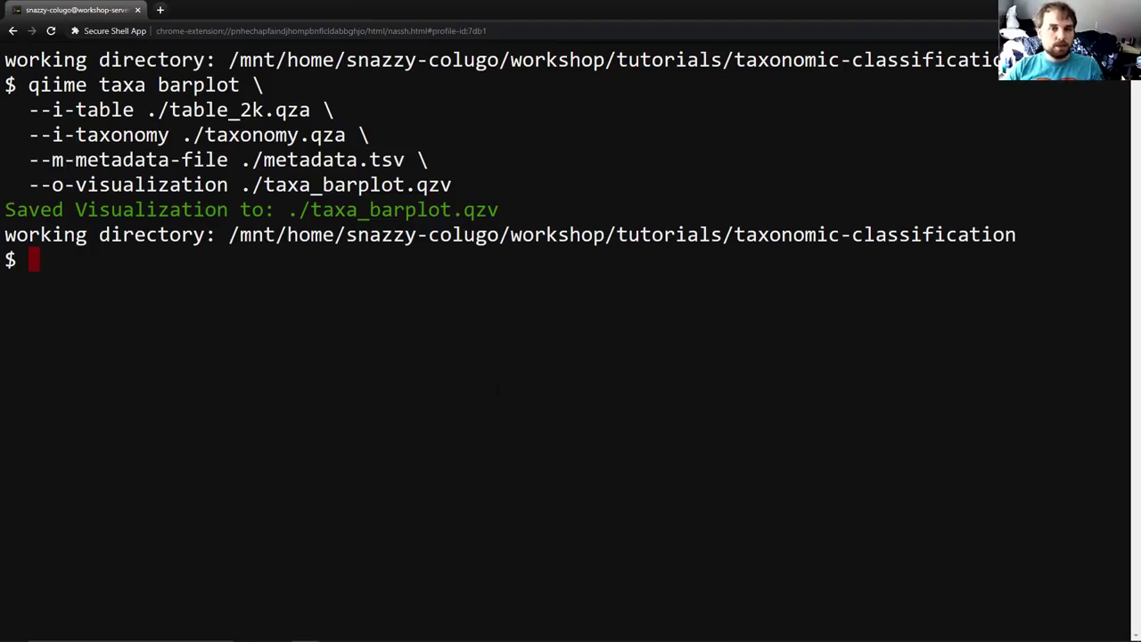
key("alt+Tab")
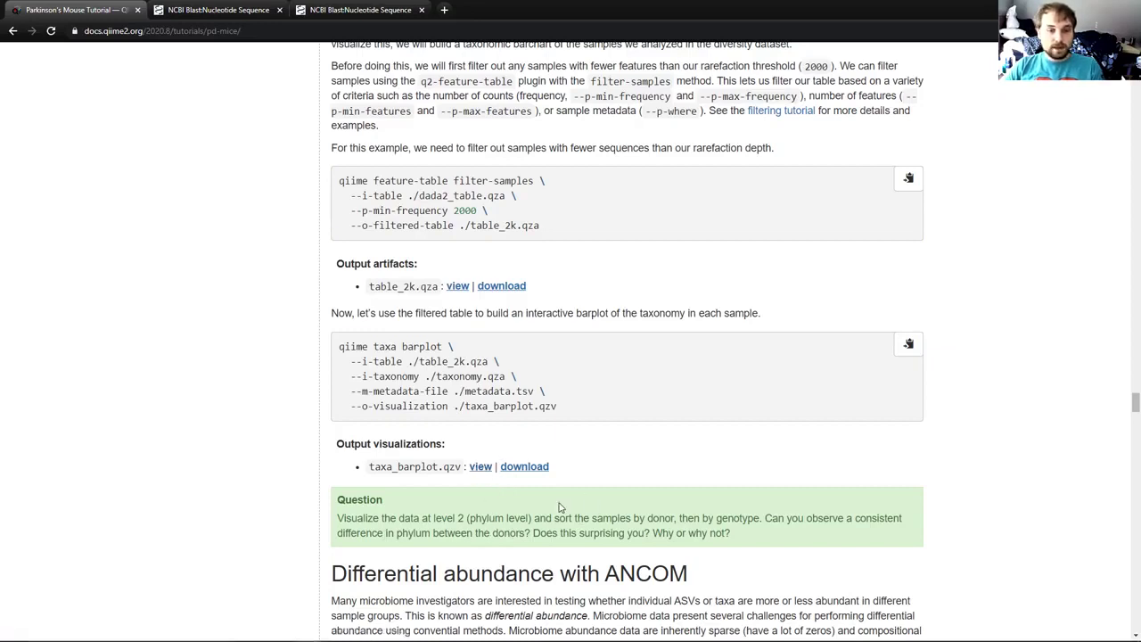
Refresh the workshop server file listing and copy the taxa_barplot.qzv link address
key("alt+Tab")
key("alt+Tab")
left_click(83, 11)
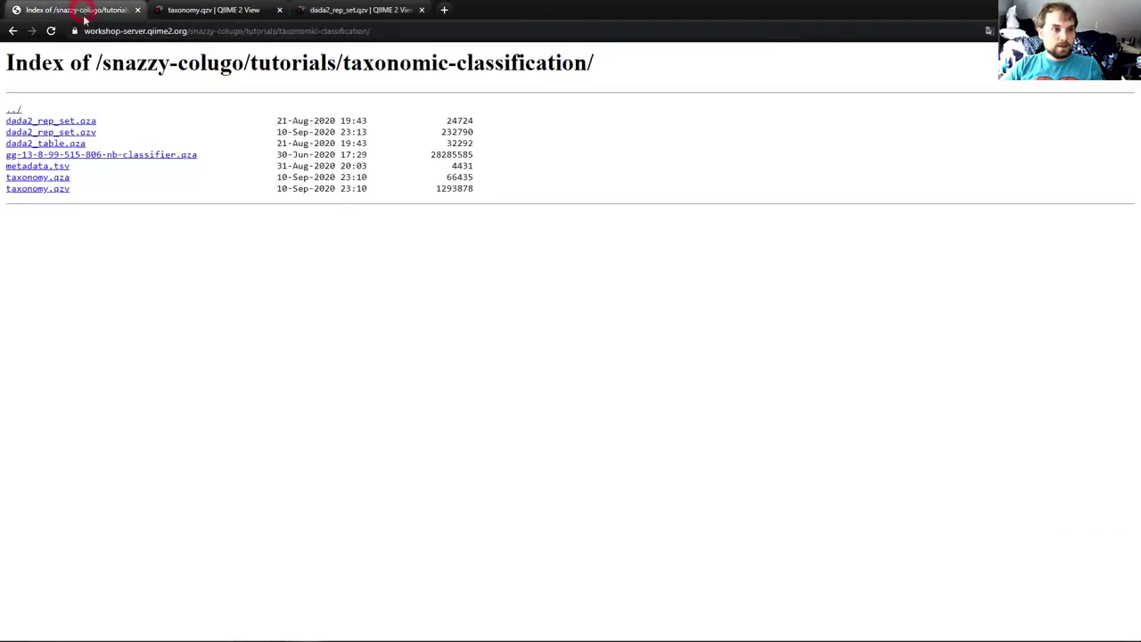
left_click(51, 31)
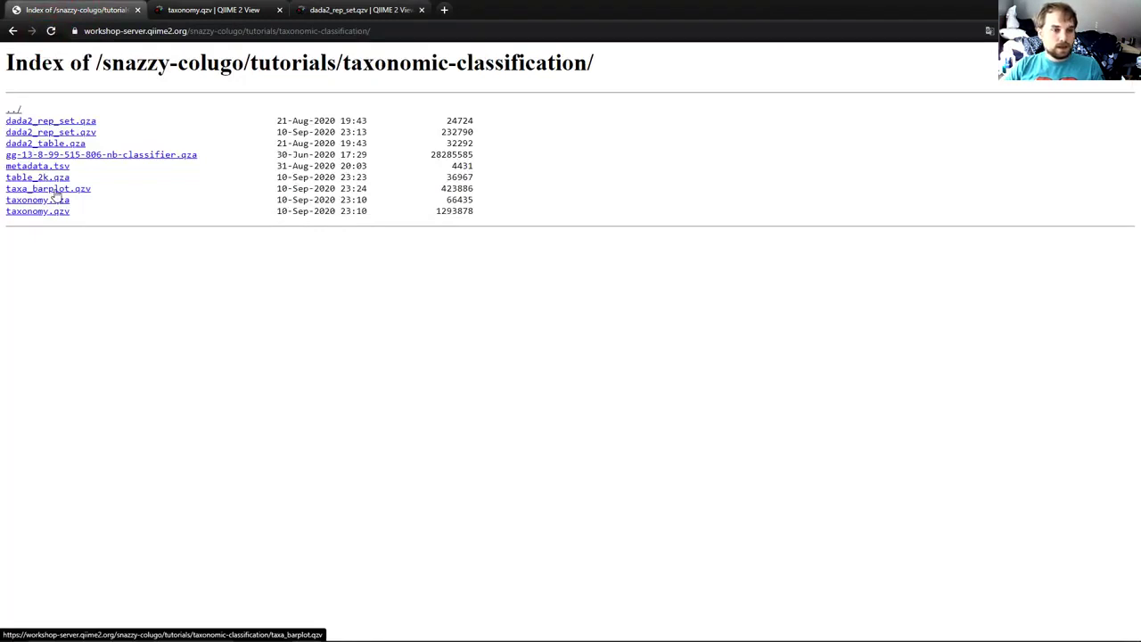
right_click(56, 193)
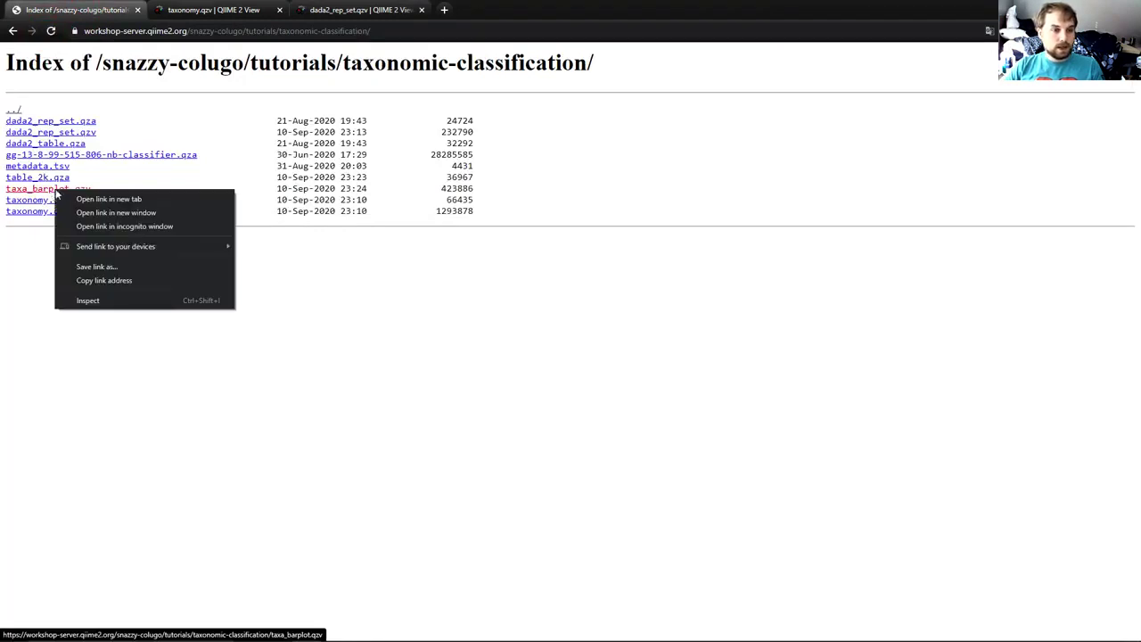
left_click(106, 282)
Load the taxa_barplot.qzv link into view.qiime2.org as a file from the web
left_click(444, 10)
type("qiime")
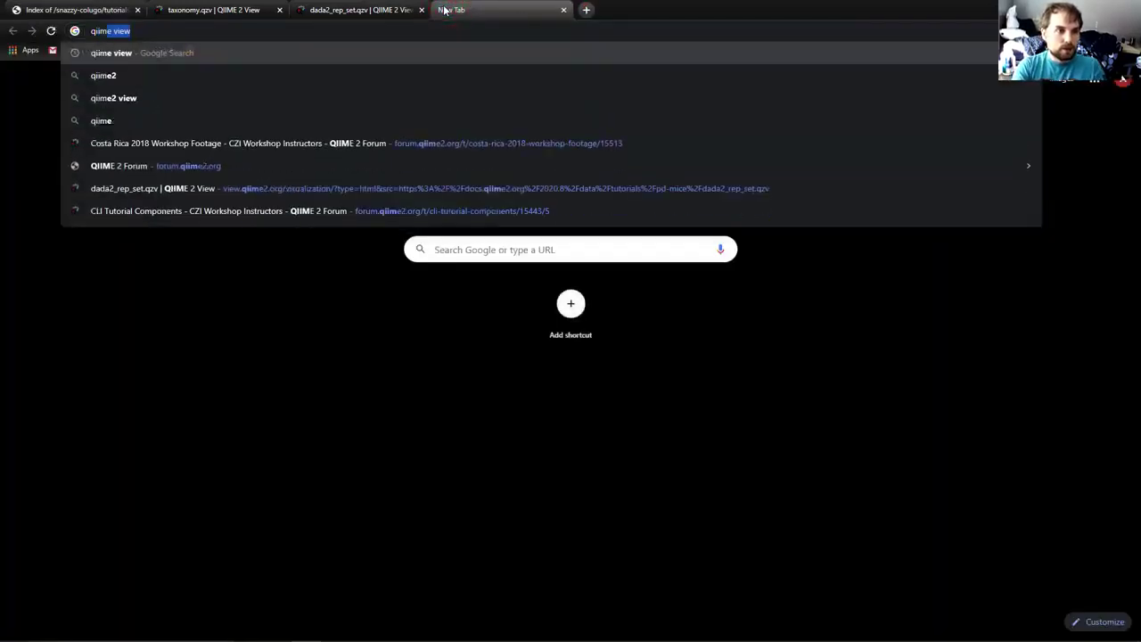
key("Return")
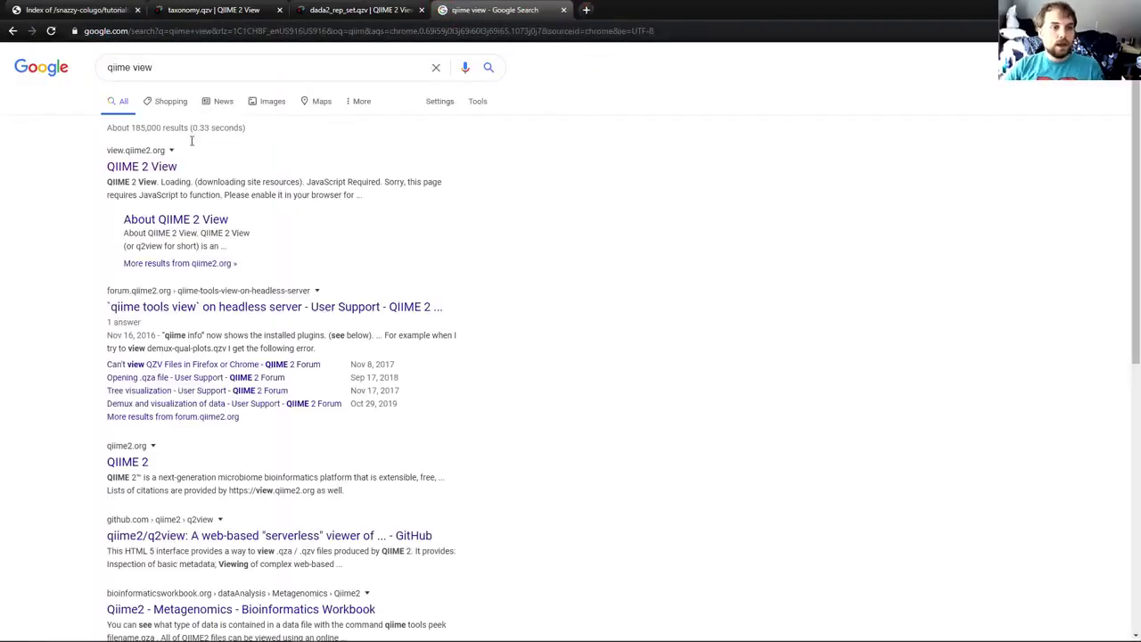
left_click(129, 169)
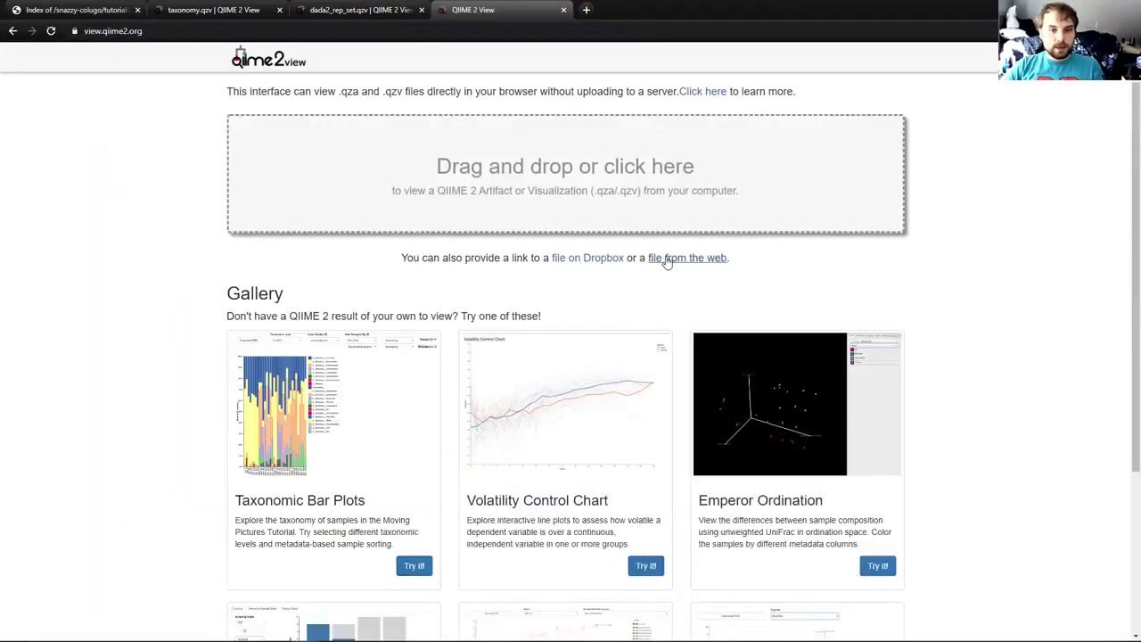
left_click(666, 259)
right_click(430, 265)
left_click(463, 361)
left_click(887, 269)
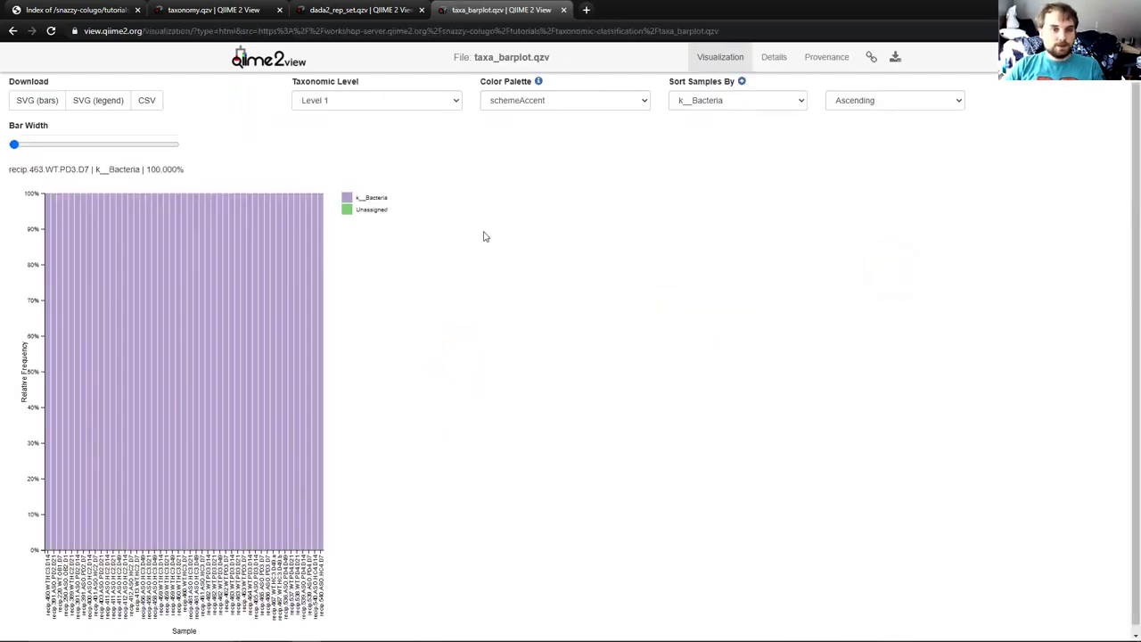
Set the taxonomic level to Level 2 (phylum) and widen the bars
left_click(385, 100)
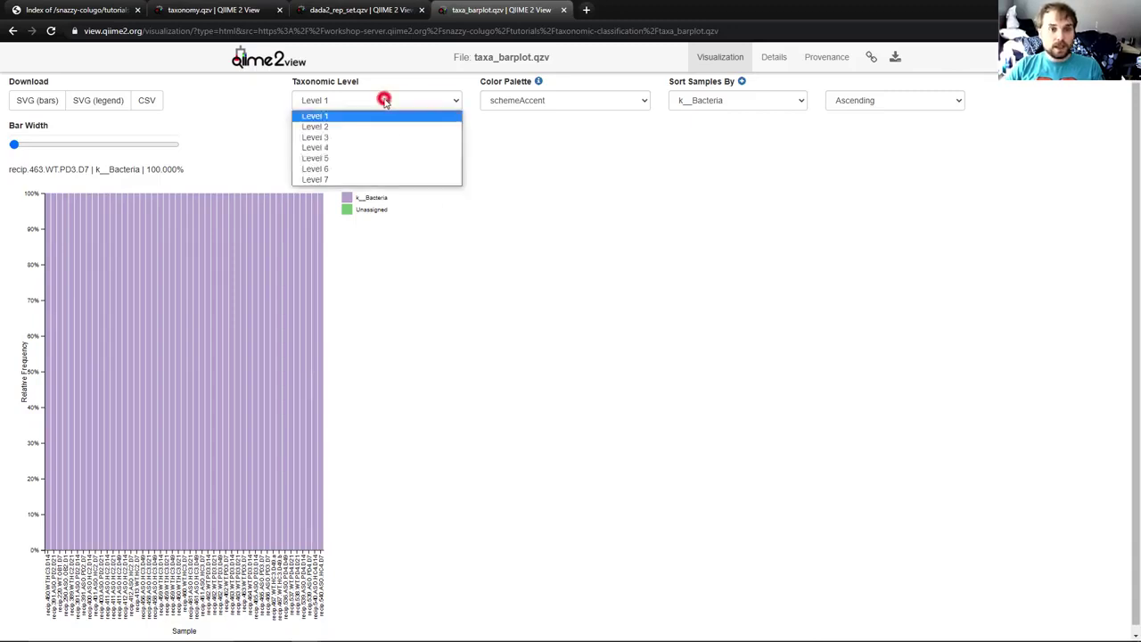
left_click(329, 129)
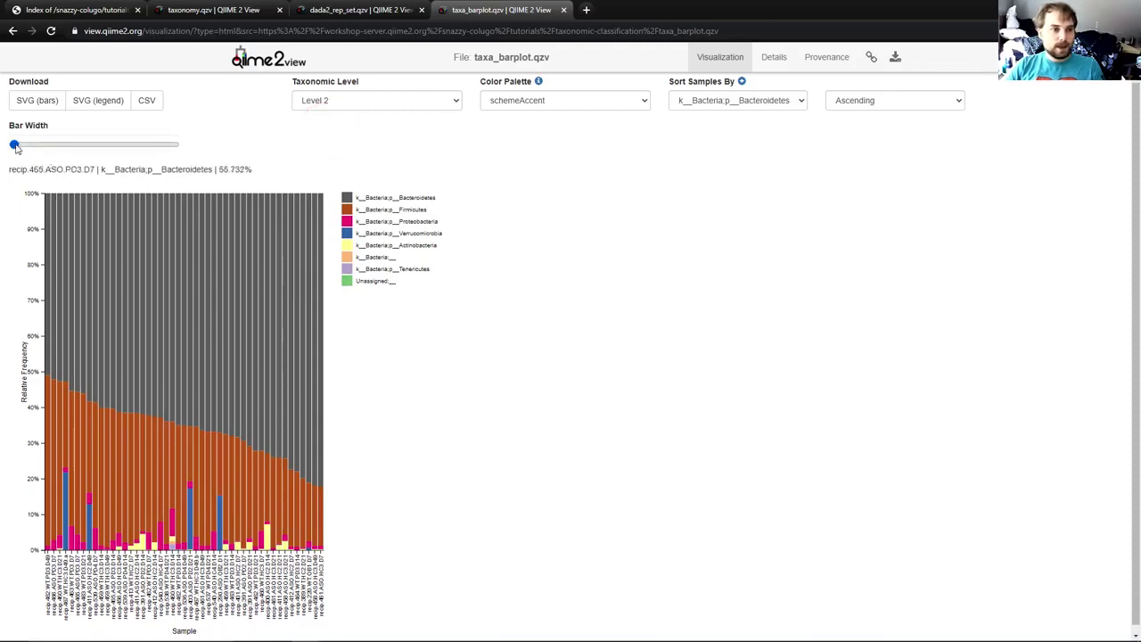
left_click_drag(16, 147, 58, 147)
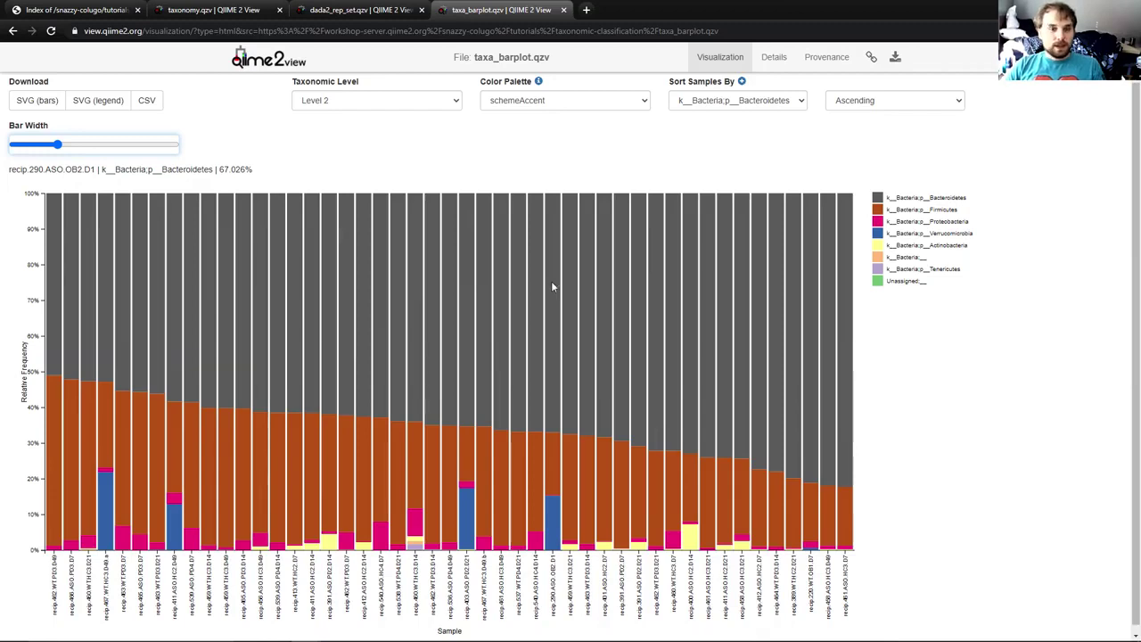
Check the tutorial, then sort the phylum barplot samples by donor and inspect their labels
key("alt+Tab")
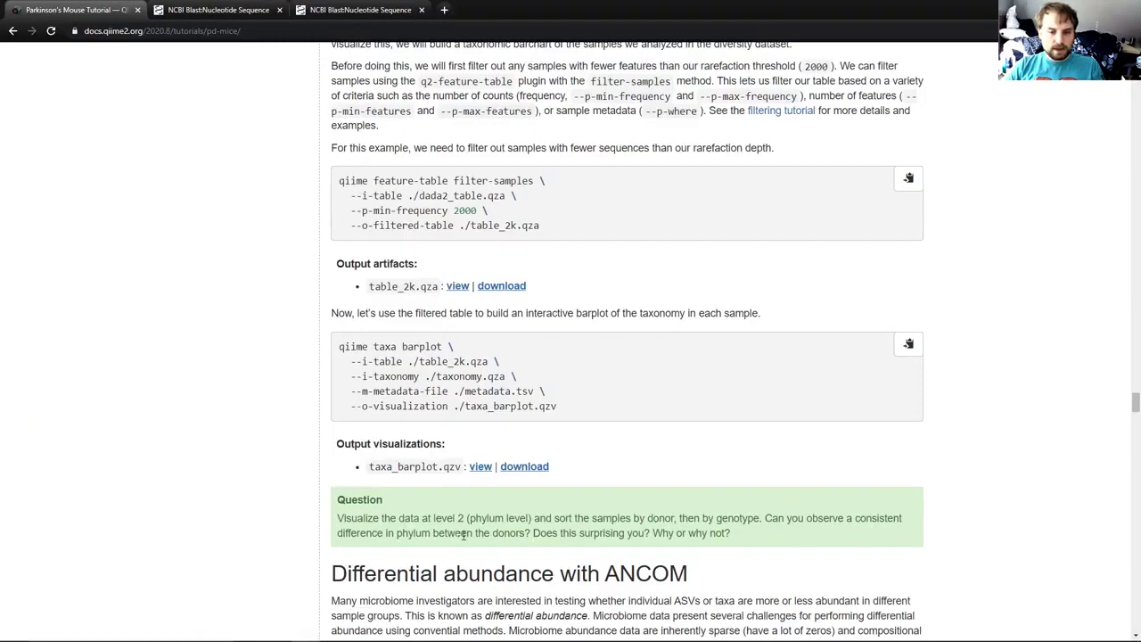
key("alt+Tab")
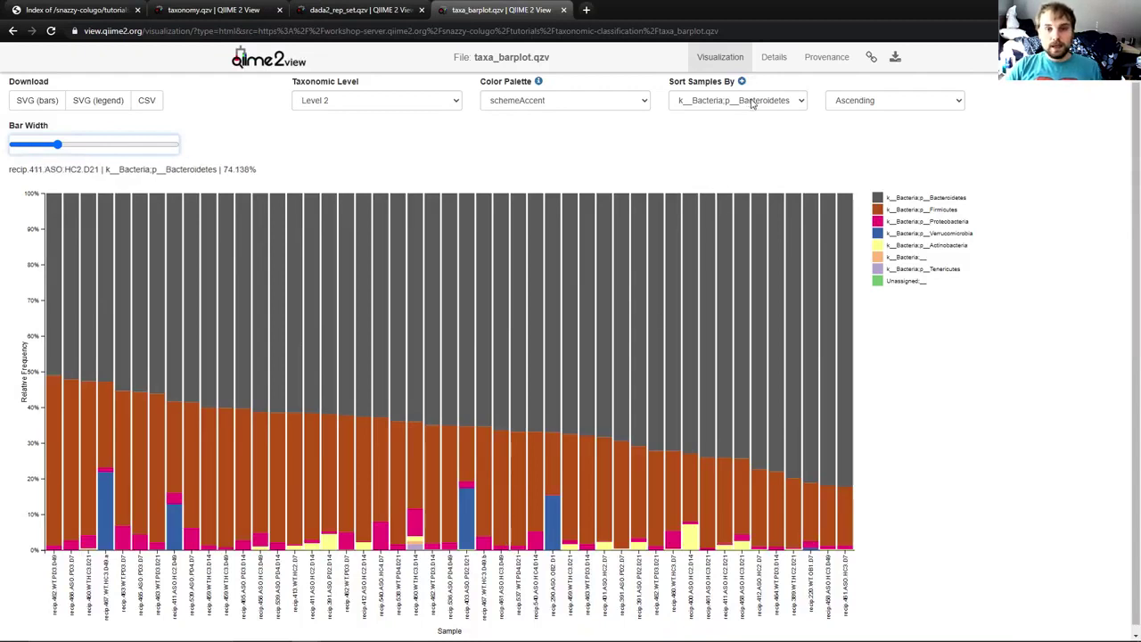
left_click(799, 100)
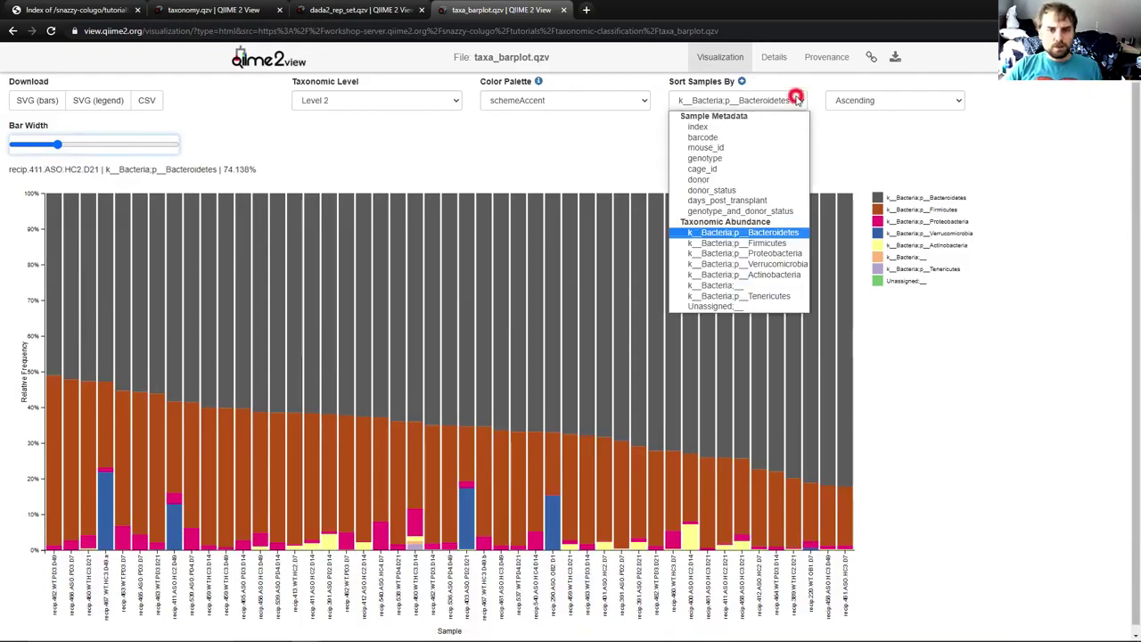
left_click(731, 180)
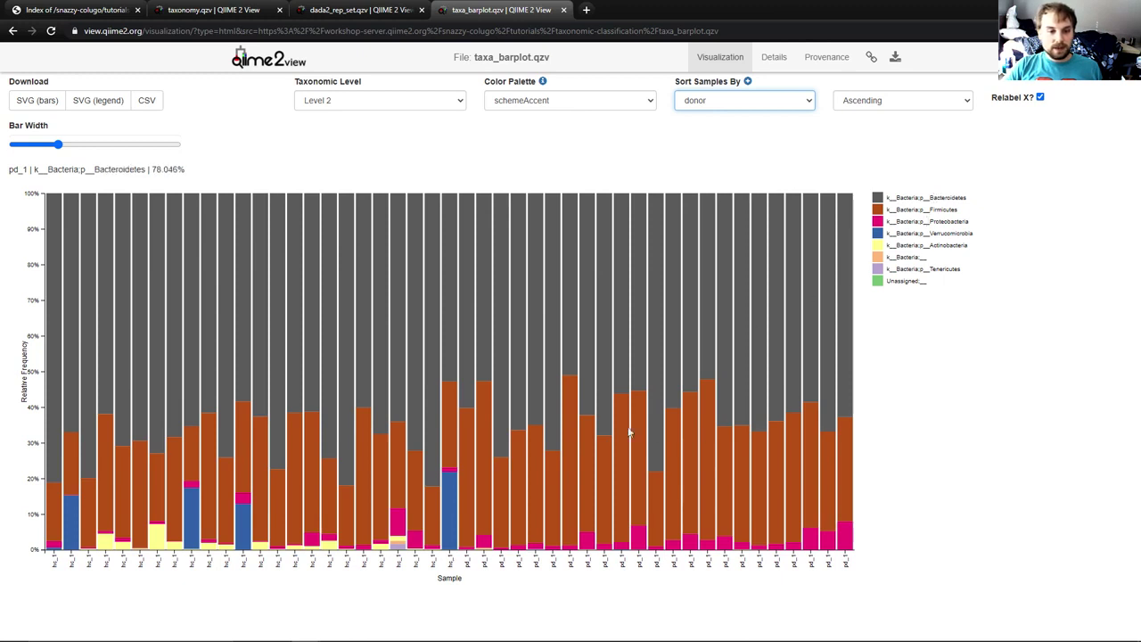
double_click(415, 567)
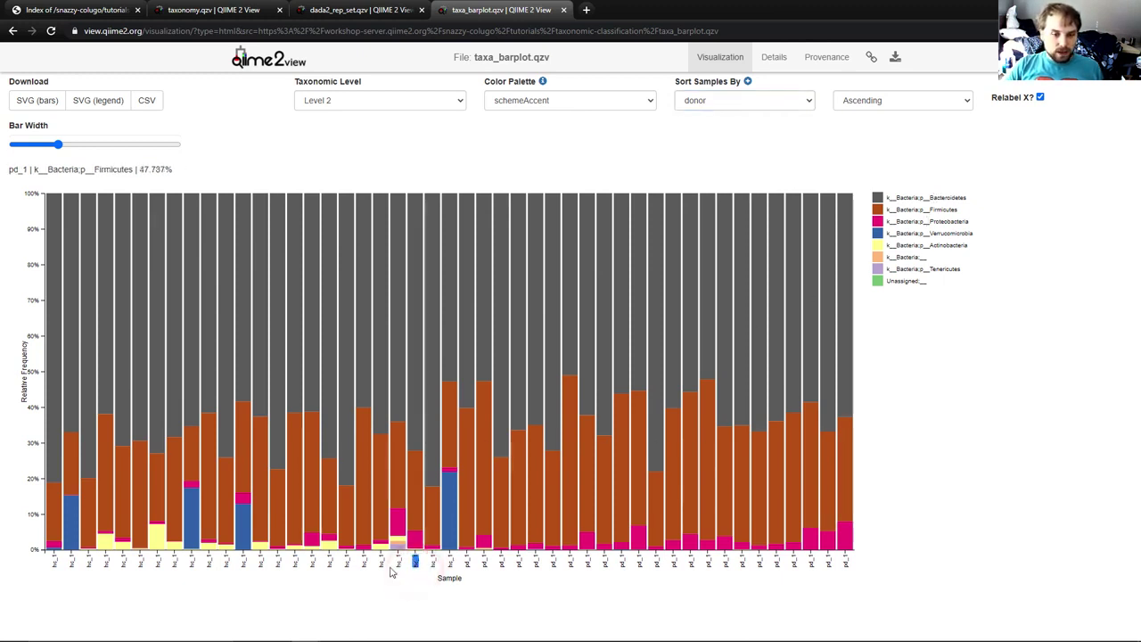
double_click(392, 563)
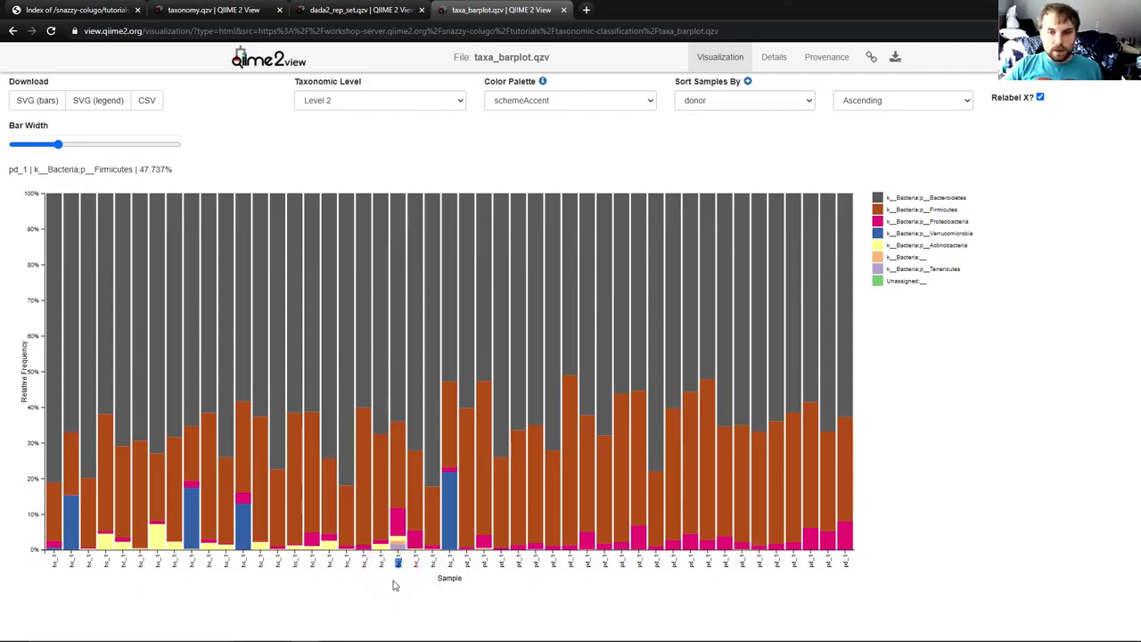
left_click(393, 581)
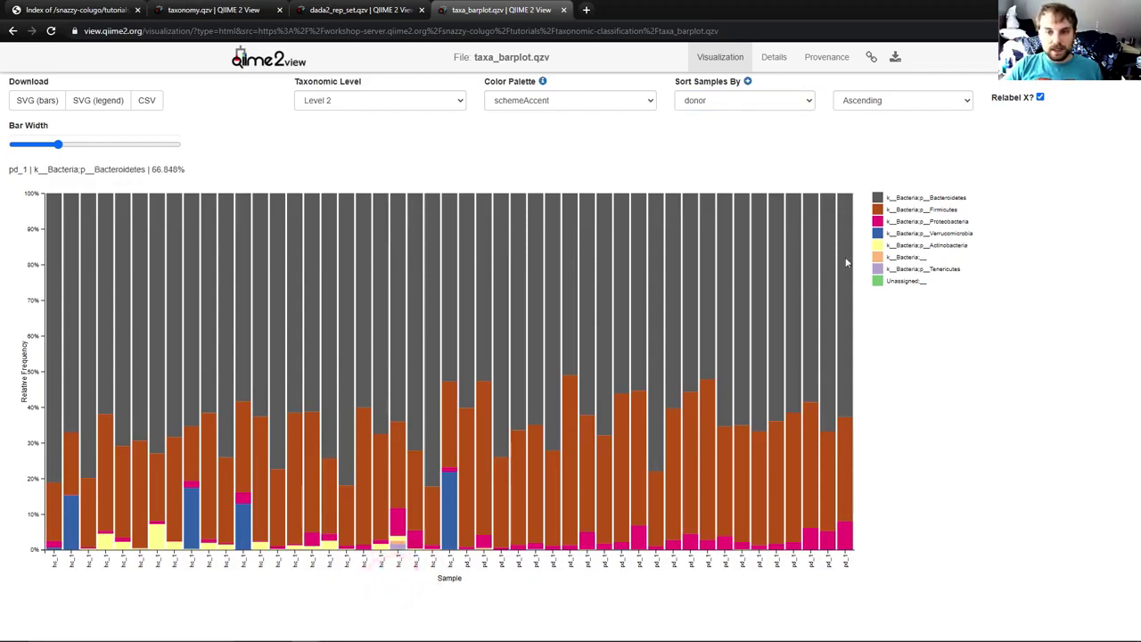
left_click_drag(881, 245, 981, 255)
Re-sort the samples by genotype and look at the Verrucomicrobia legend entry
left_click(981, 255)
left_click(784, 101)
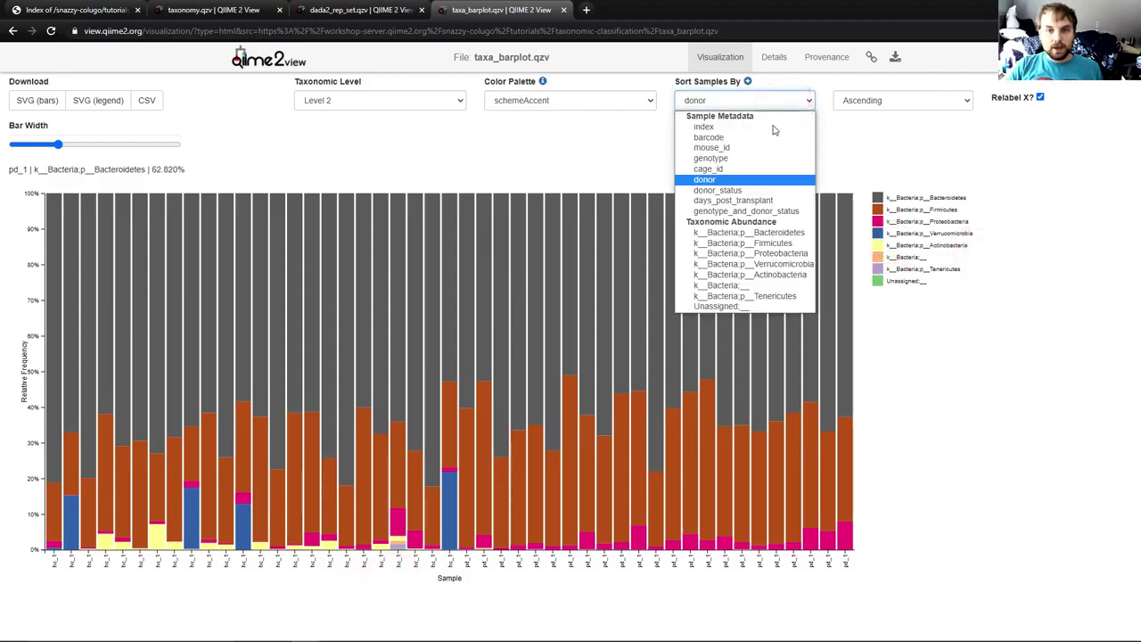
left_click(756, 158)
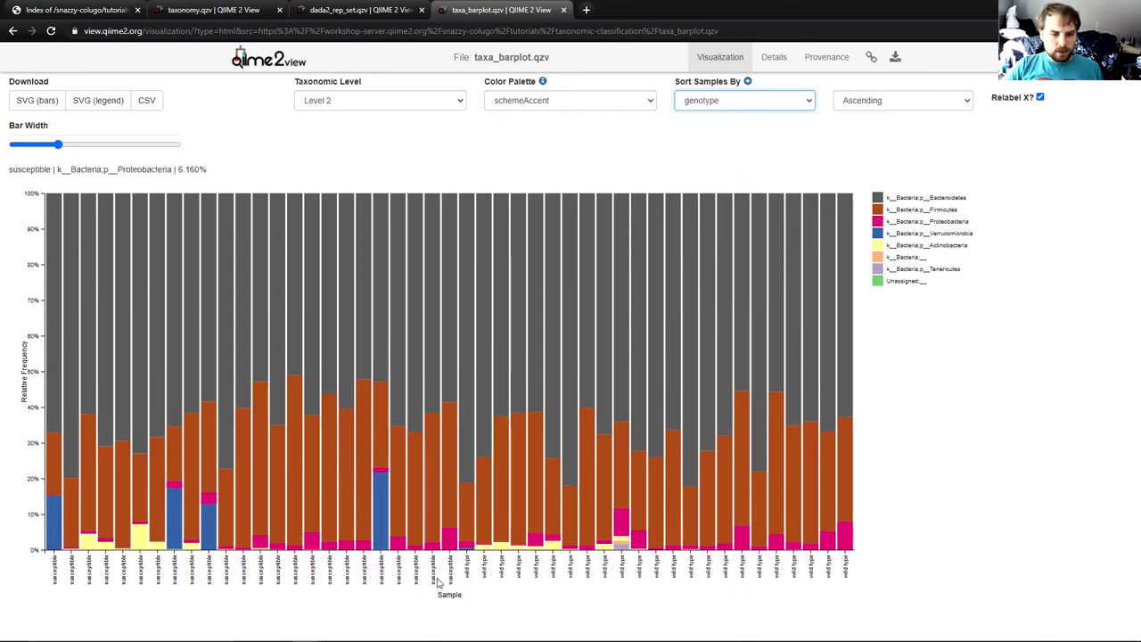
left_click(381, 594)
left_click(357, 604)
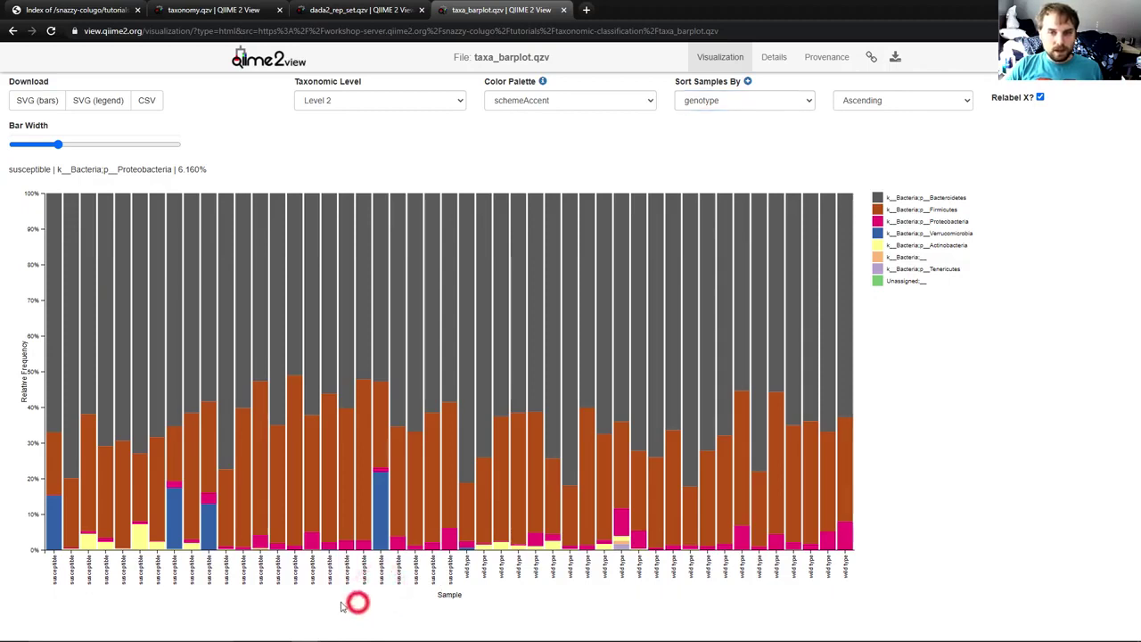
double_click(933, 233)
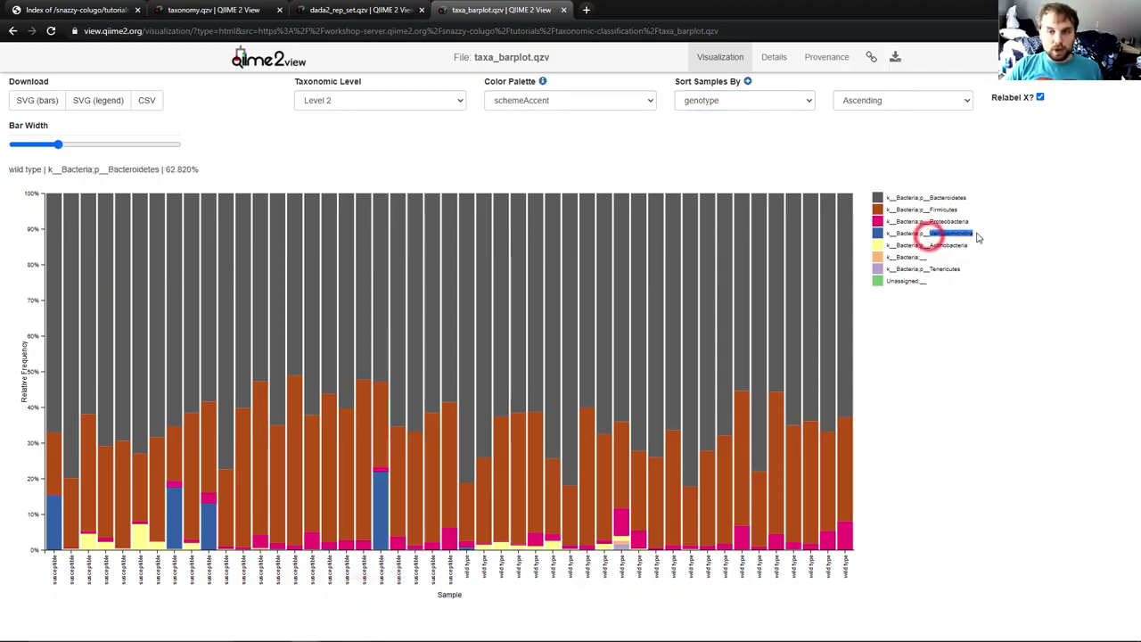
left_click(764, 116)
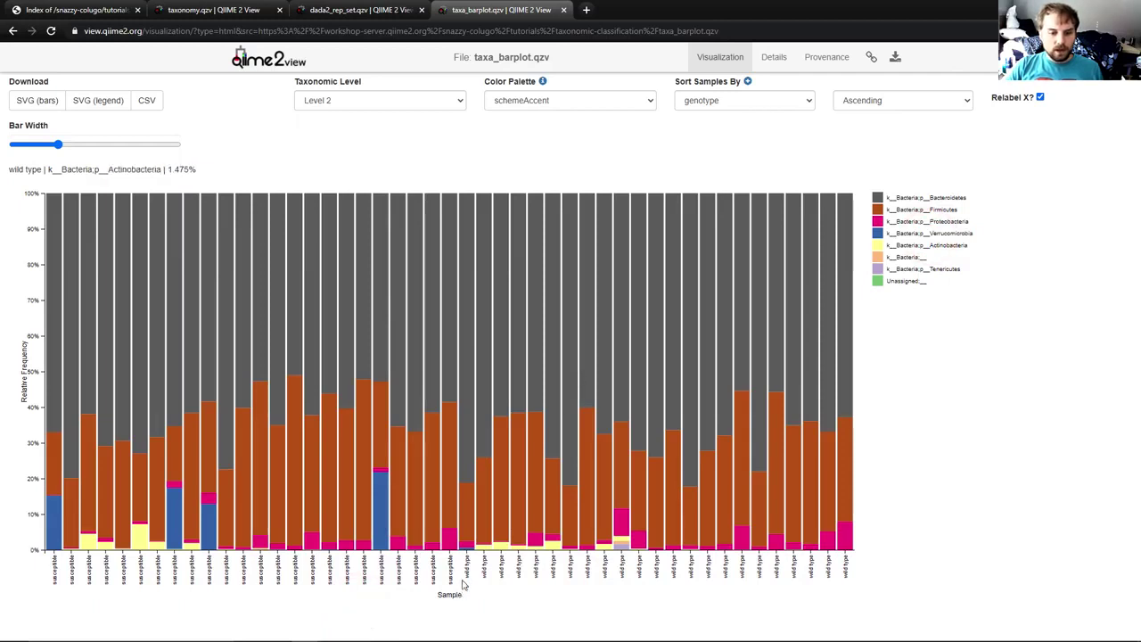
Keep genotype sorting and compare Verrucomicrobia bars of susceptible versus wild type samples
left_click(714, 102)
left_click(621, 130)
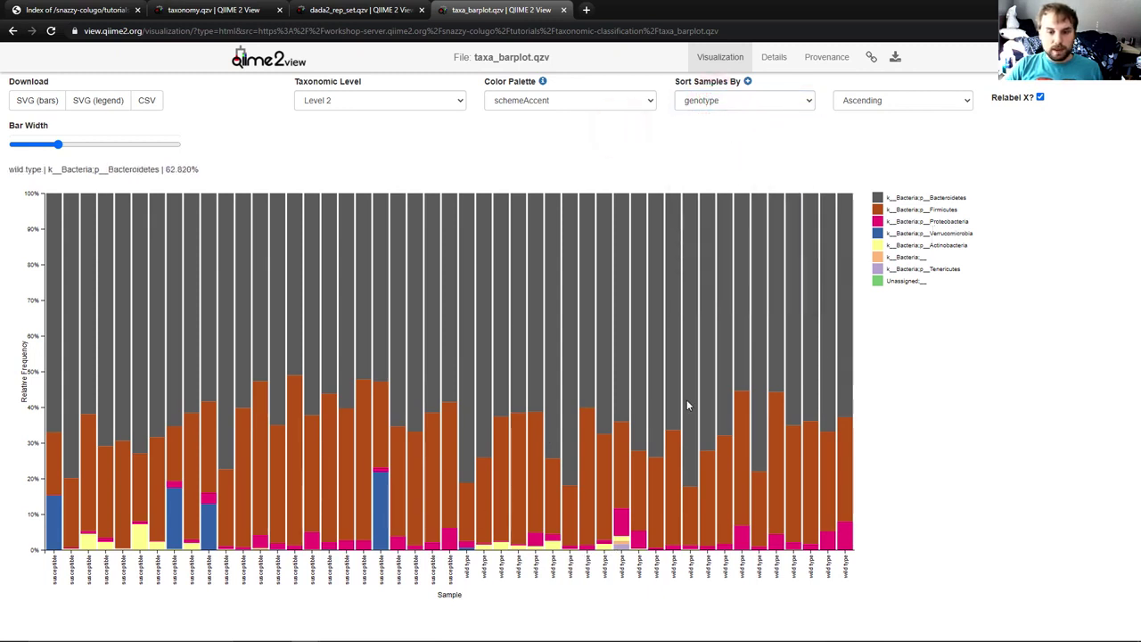
left_click(467, 574)
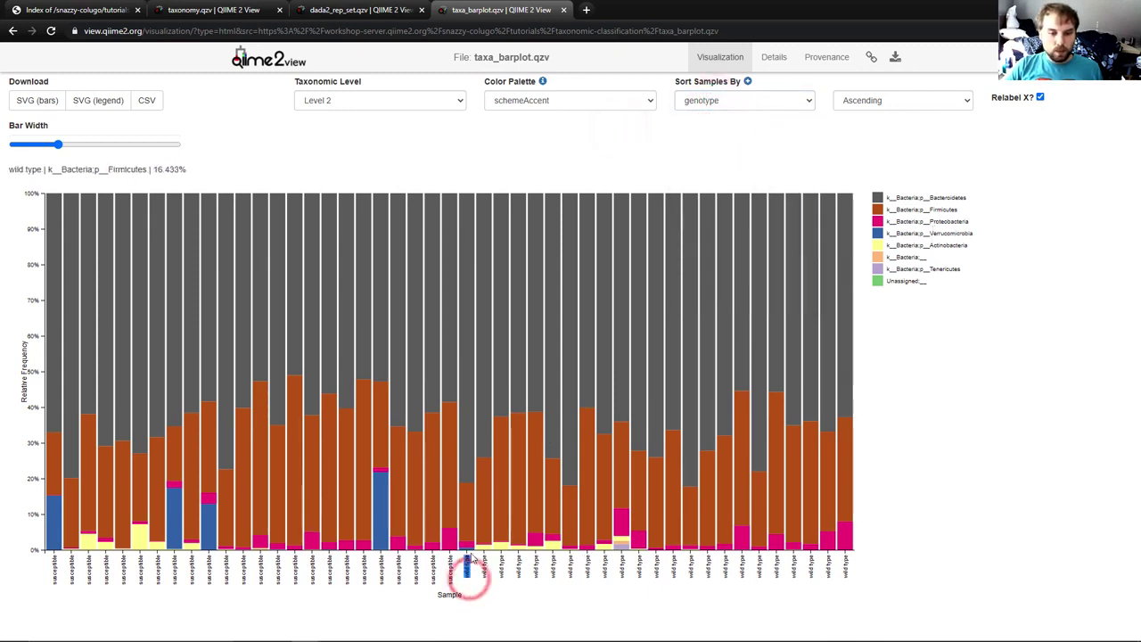
left_click(371, 621)
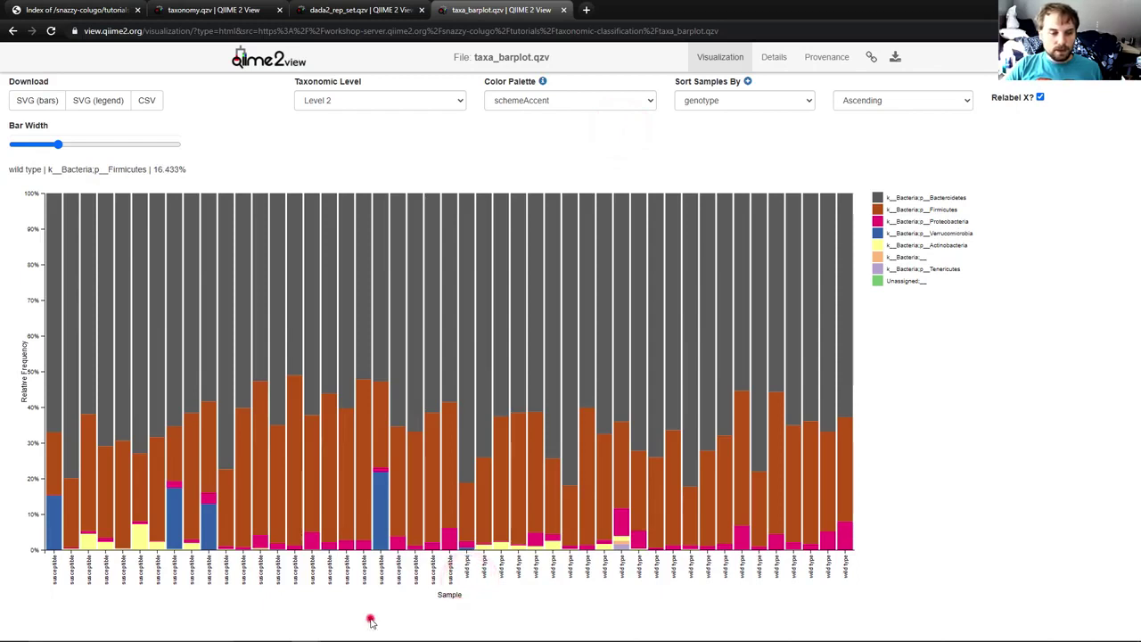
left_click(49, 595)
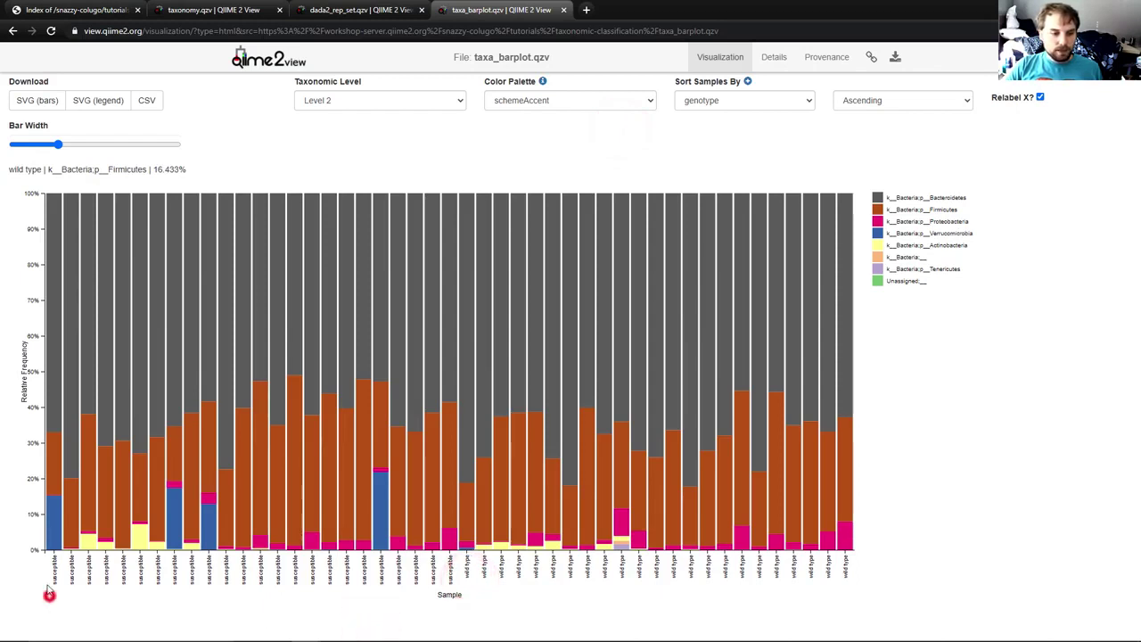
left_click(175, 593)
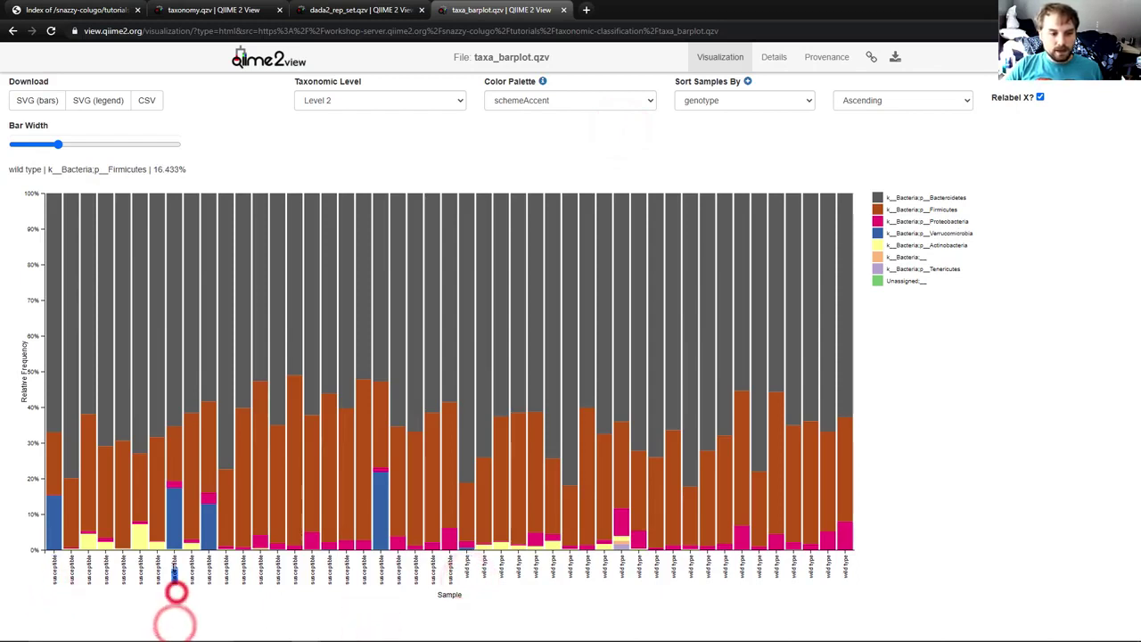
left_click(221, 582)
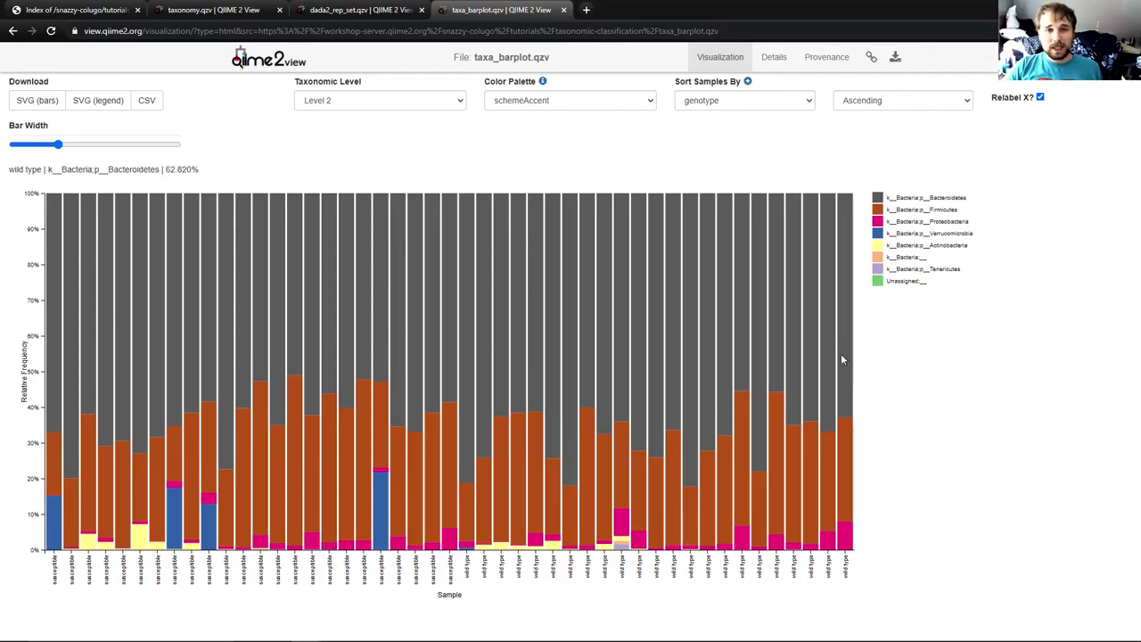
left_click(541, 101)
left_click(529, 137)
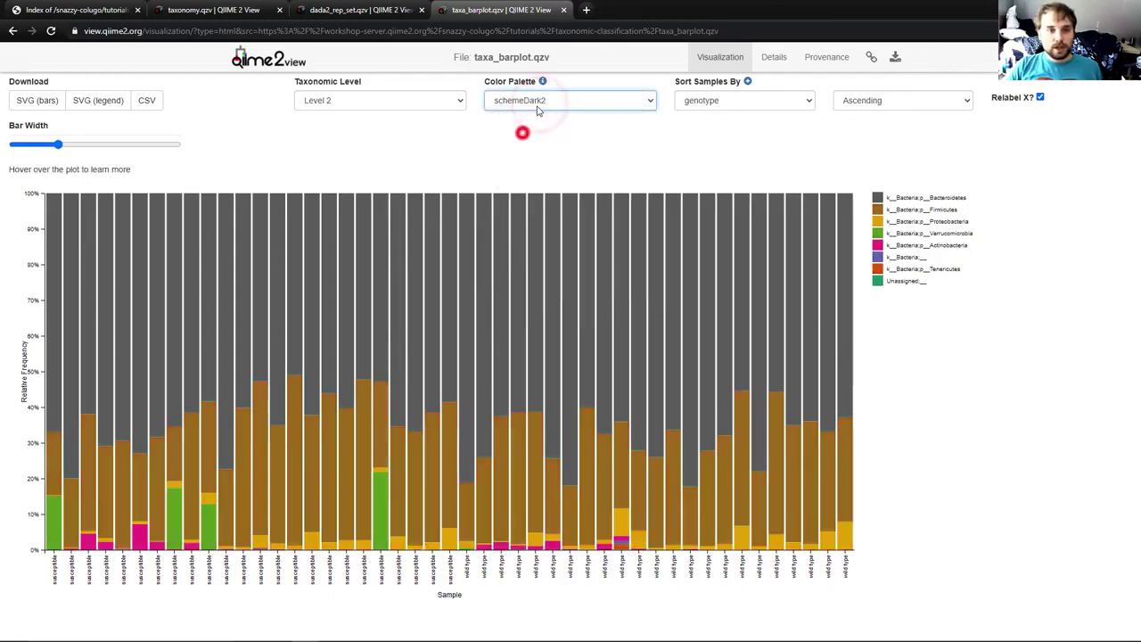
left_click(539, 102)
left_click(529, 148)
left_click(540, 100)
left_click(541, 159)
left_click(559, 101)
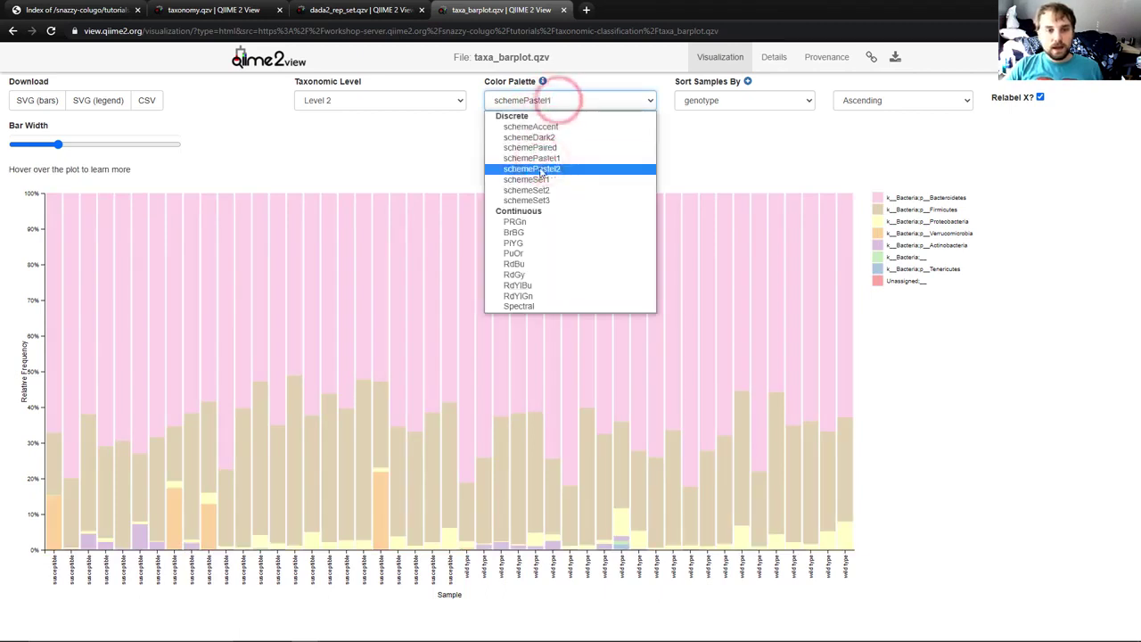
left_click(540, 169)
left_click(557, 101)
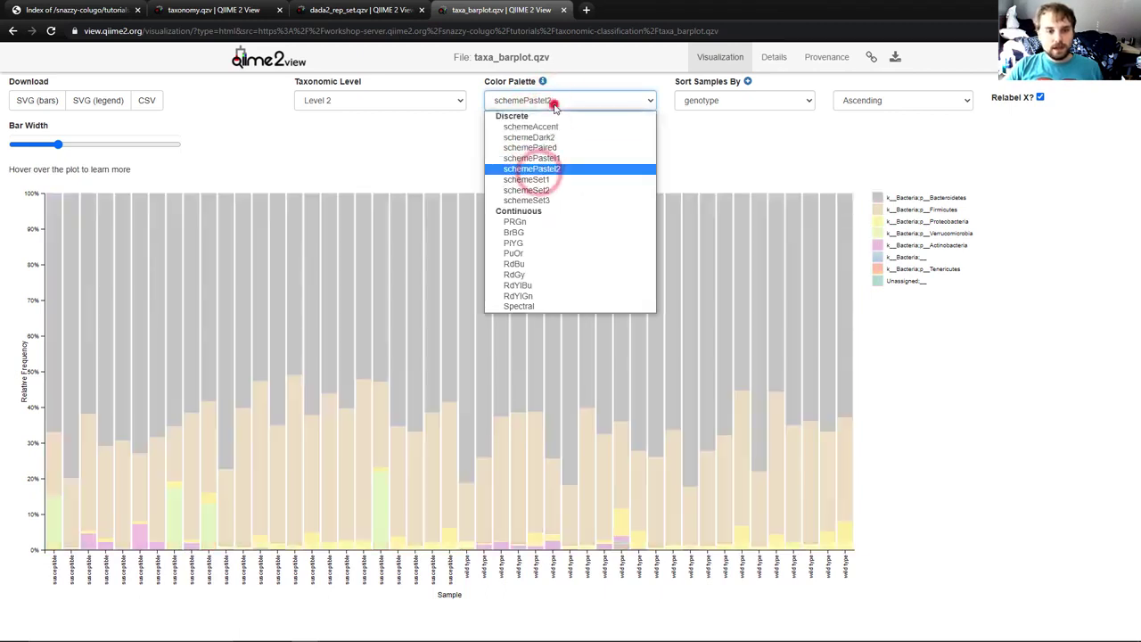
left_click(549, 180)
left_click(561, 101)
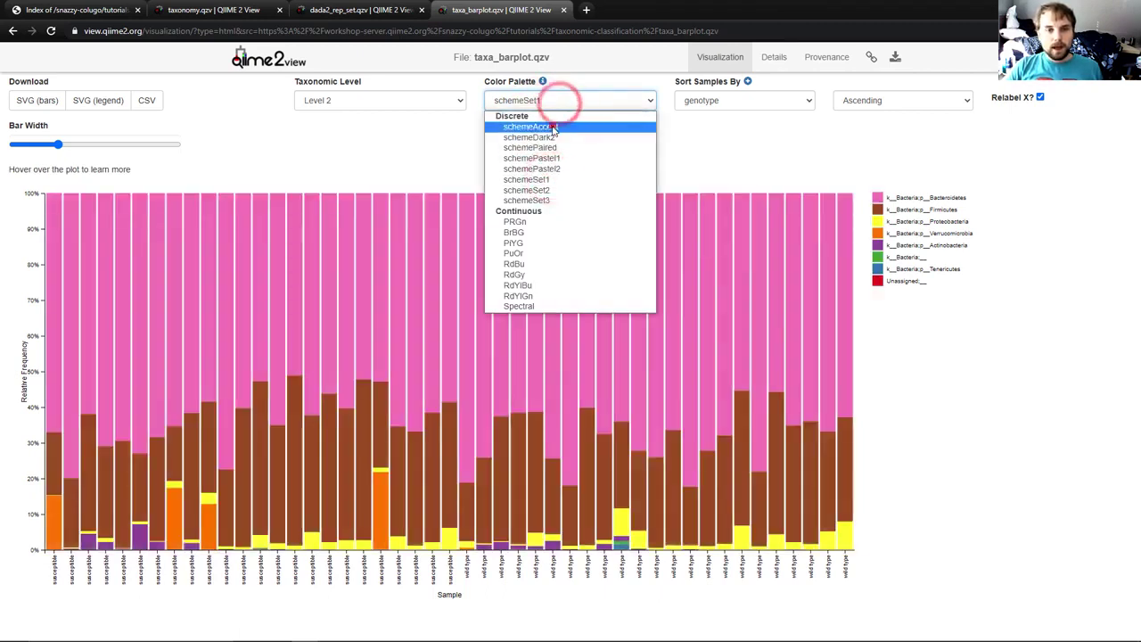
left_click(551, 127)
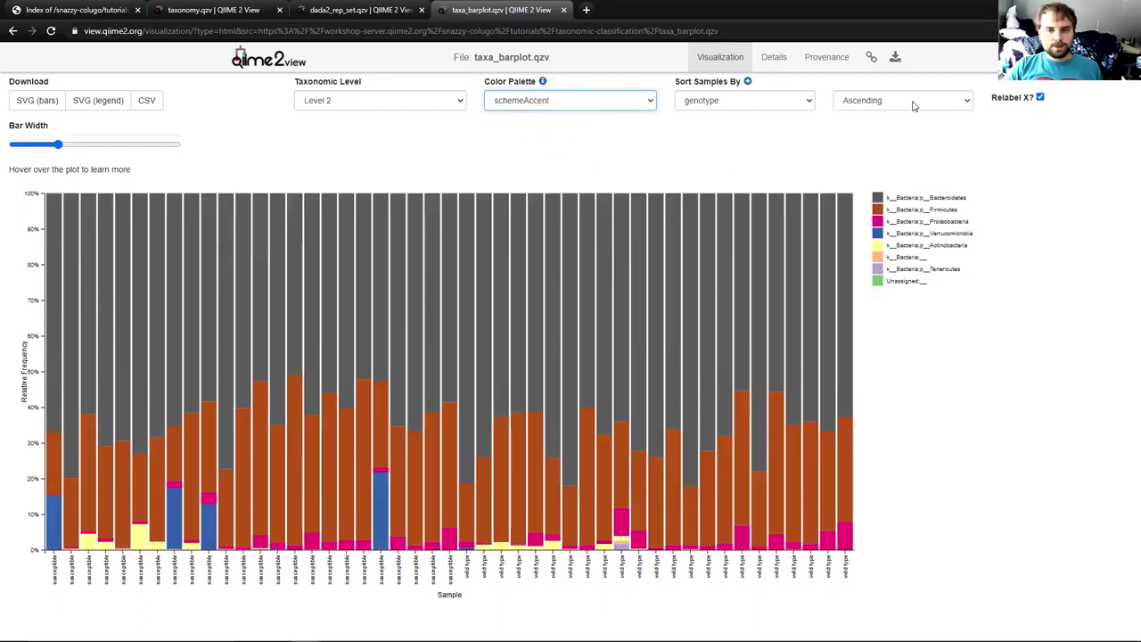
left_click(963, 103)
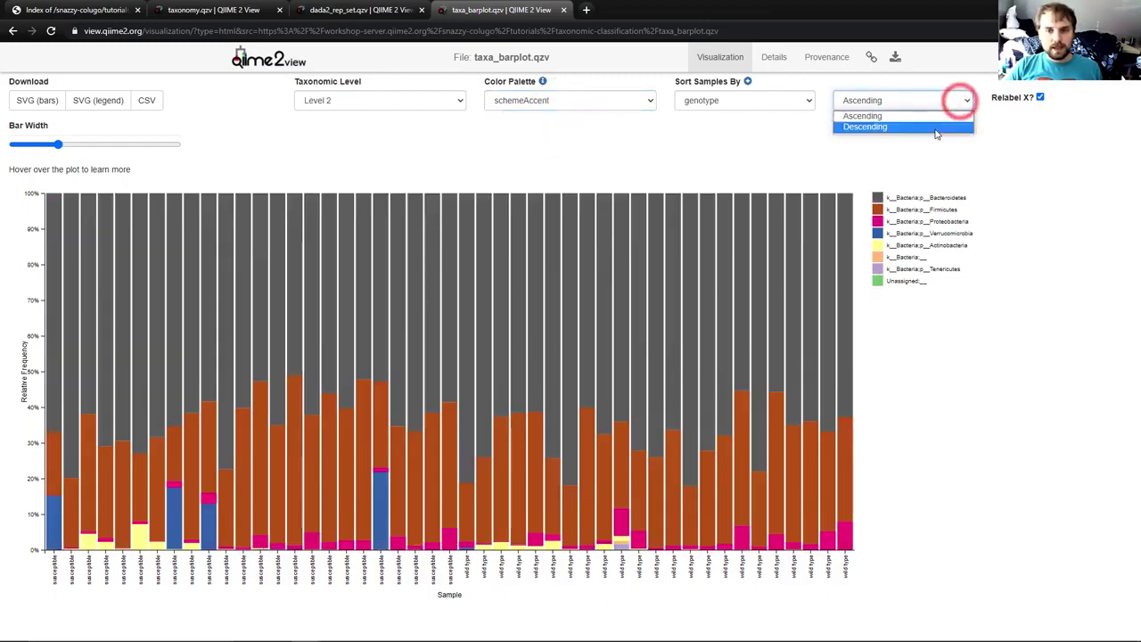
left_click(932, 126)
left_click(964, 97)
left_click(925, 115)
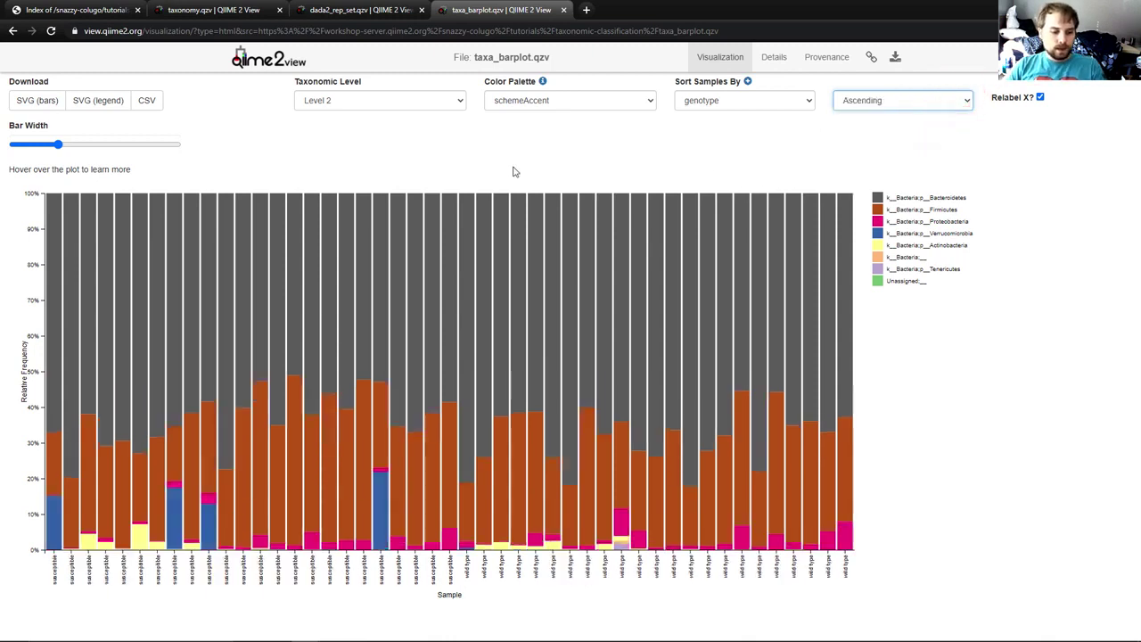
Return to the Parkinson's Mouse Tutorial's Taxonomy barchart section and reread its question on phylum differences between donors
key("alt+Tab")
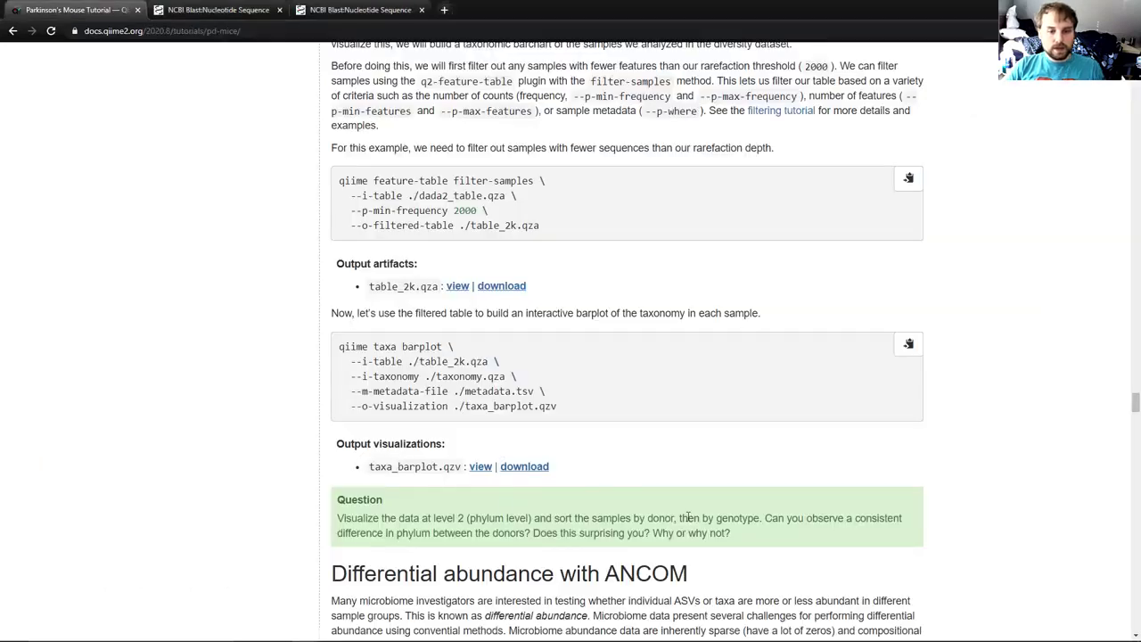
left_click_drag(731, 534, 337, 520)
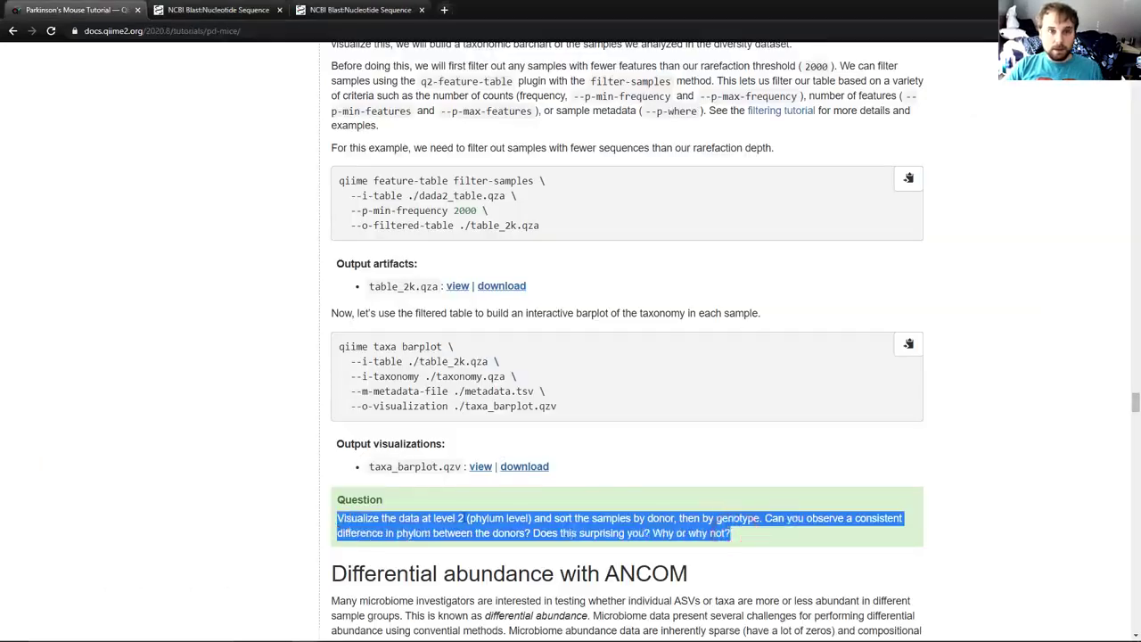
left_click(523, 515)
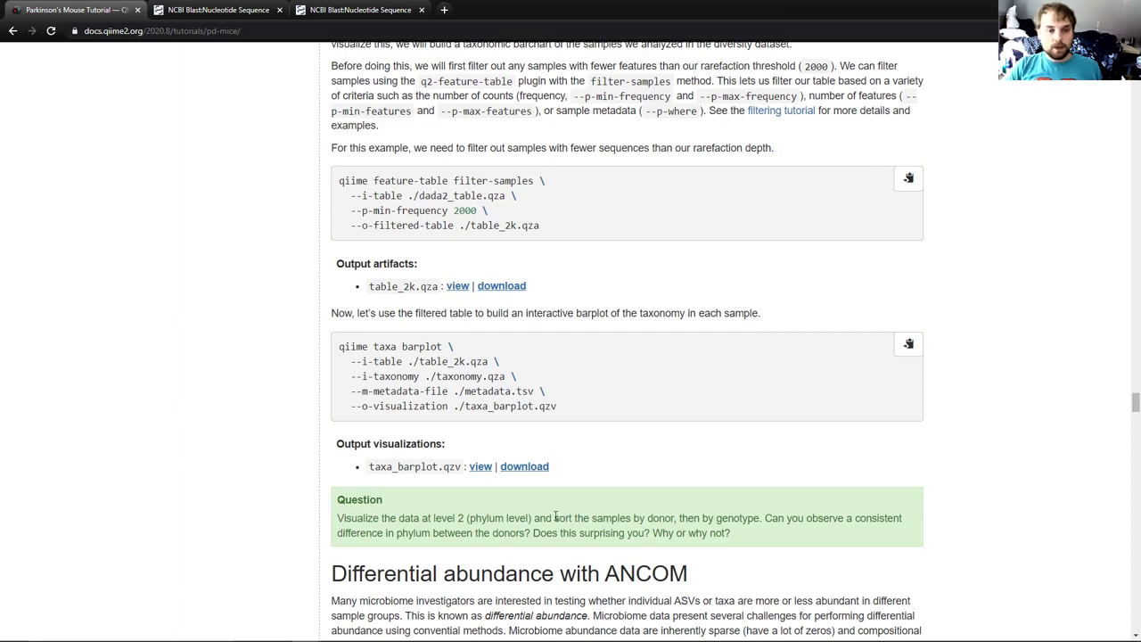
scroll(562, 515, "up", 1)
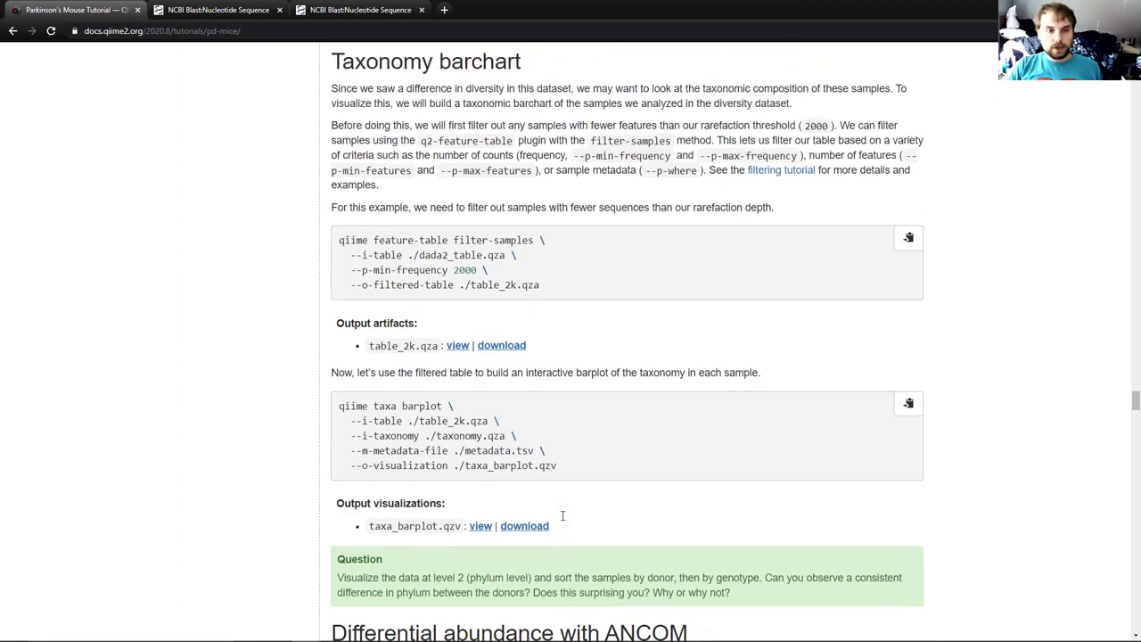